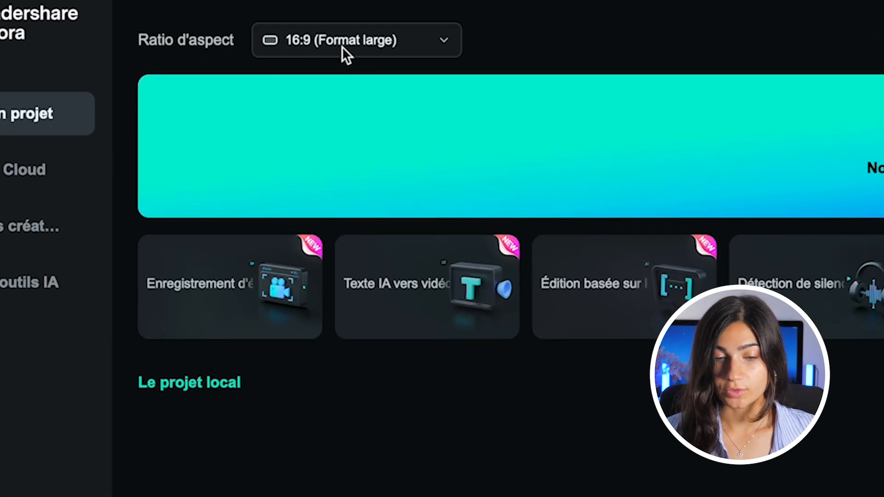
- Create a new project with the 16:9 (Format large) aspect ratio
{"action": "left_click", "coordinate": [429, 44]}
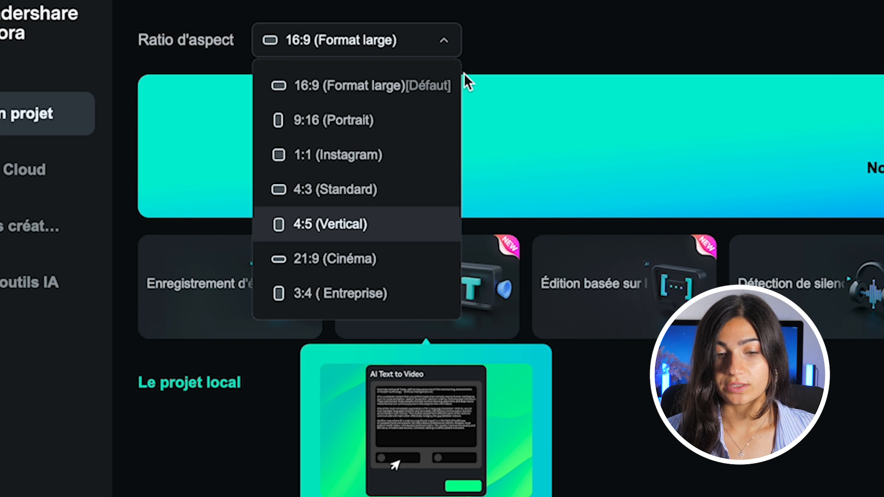
{"action": "left_click", "coordinate": [369, 84]}
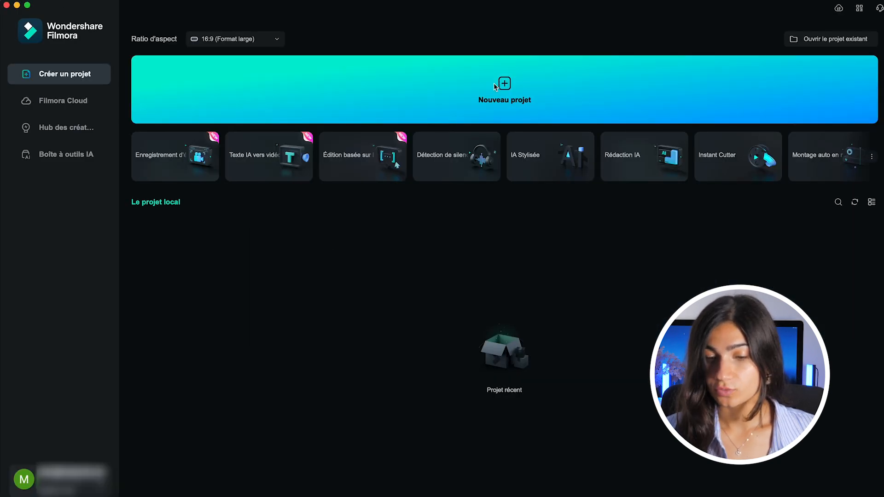
{"action": "left_click", "coordinate": [520, 82]}
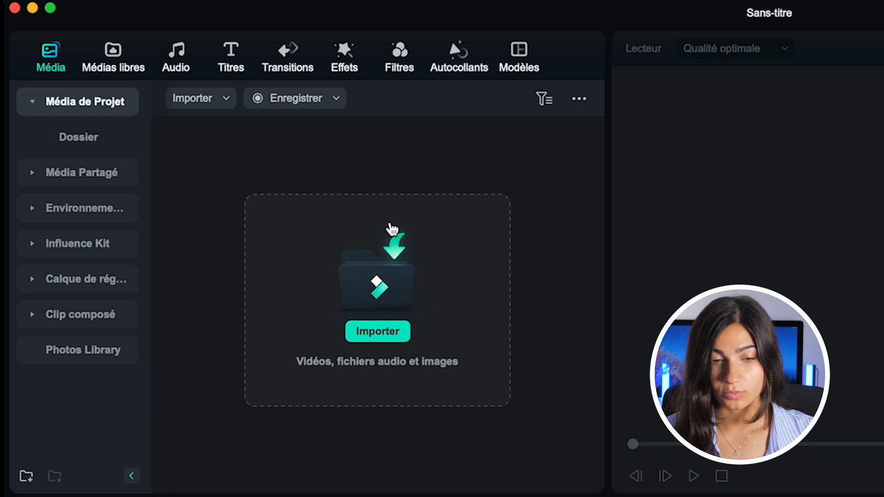
- Browse the trending clips in the free media library
{"action": "left_click", "coordinate": [112, 55]}
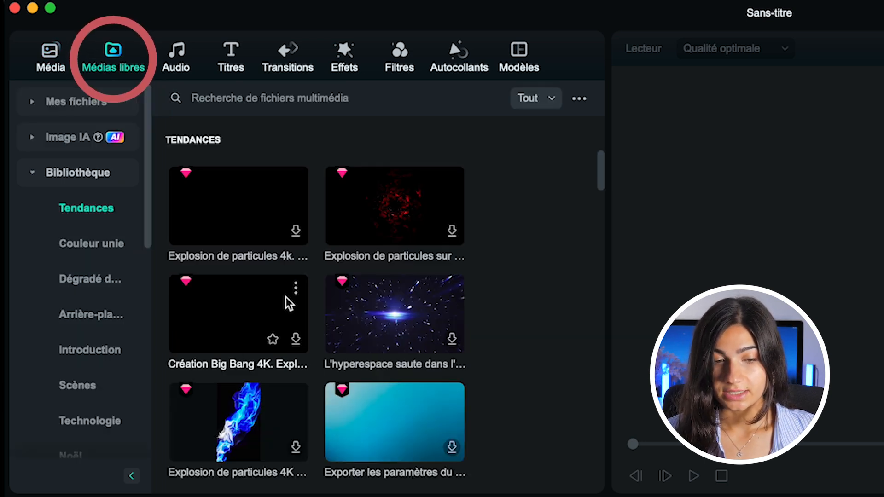
{"action": "scroll", "coordinate": [355, 355], "scroll_direction": "down", "scroll_amount": 10}
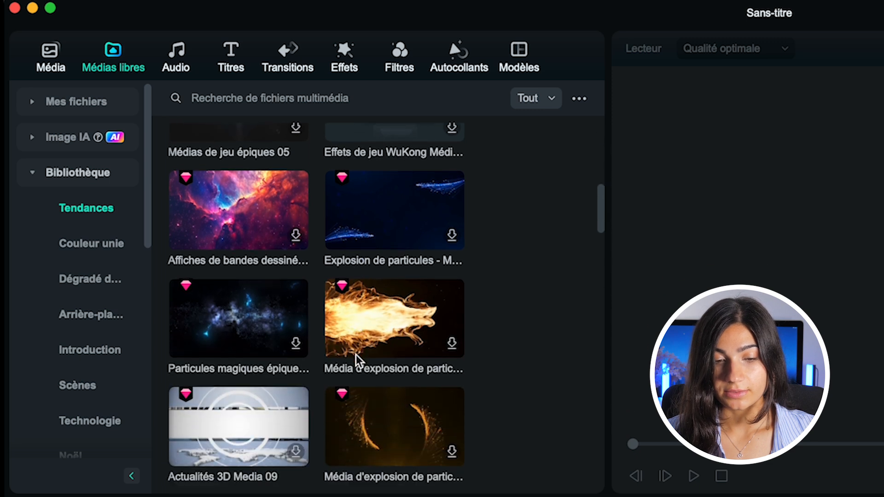
{"action": "scroll", "coordinate": [356, 355], "scroll_direction": "down", "scroll_amount": 8}
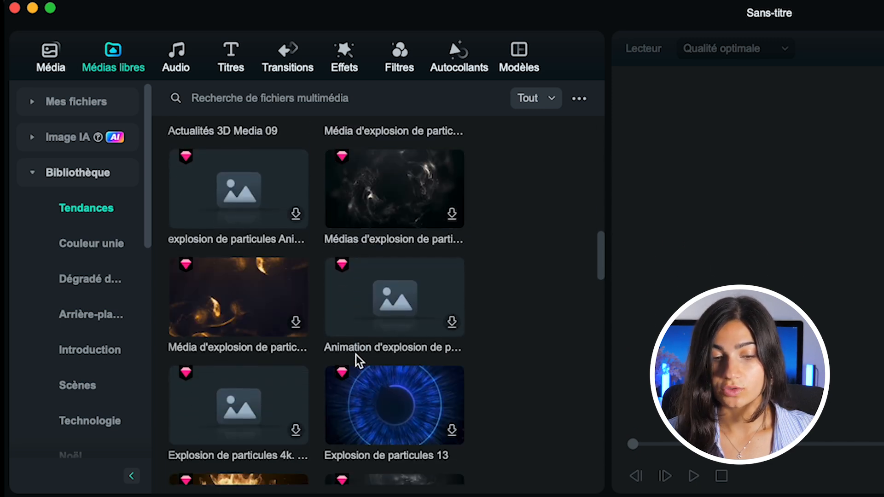
{"action": "scroll", "coordinate": [356, 355], "scroll_direction": "down", "scroll_amount": 9}
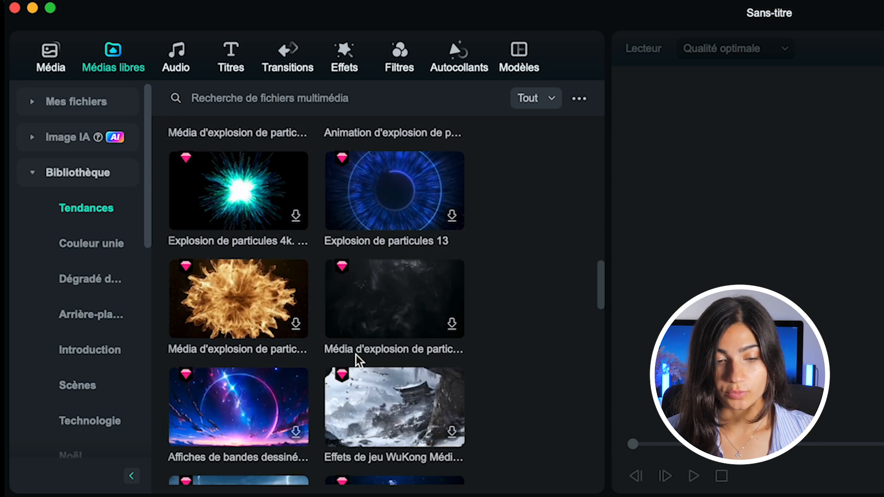
{"action": "scroll", "coordinate": [355, 356], "scroll_direction": "down", "scroll_amount": 3}
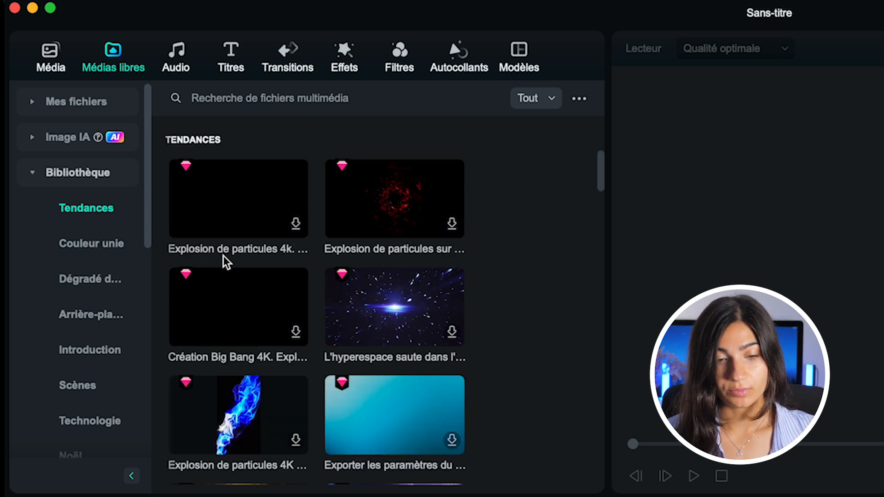
- Look through the audio, title, transition, effect, filter, sticker and template libraries
{"action": "left_click", "coordinate": [176, 48]}
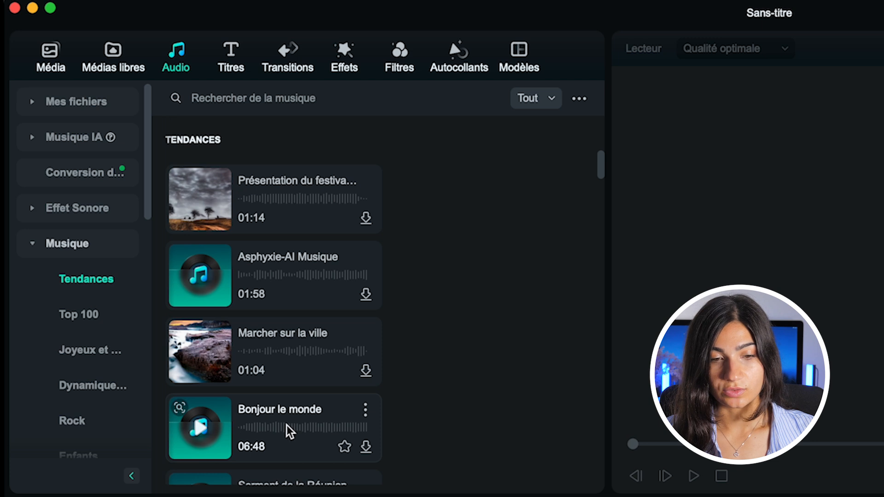
{"action": "left_click", "coordinate": [228, 65]}
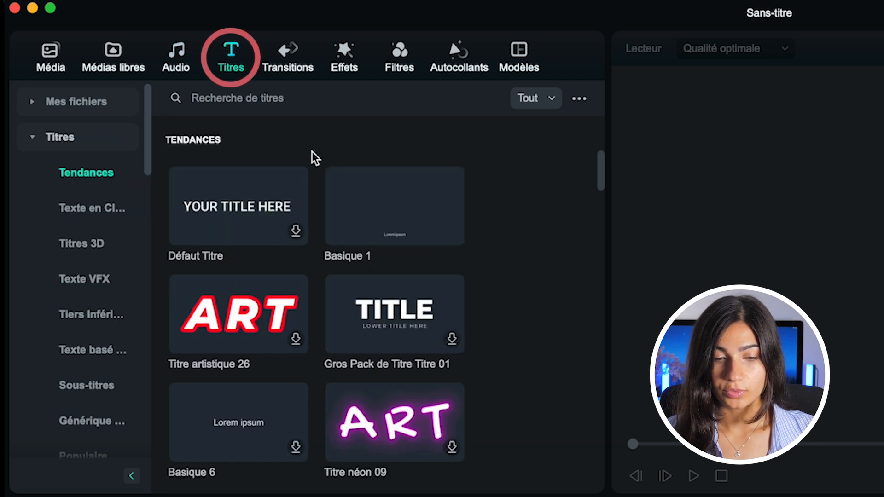
{"action": "left_click", "coordinate": [288, 52]}
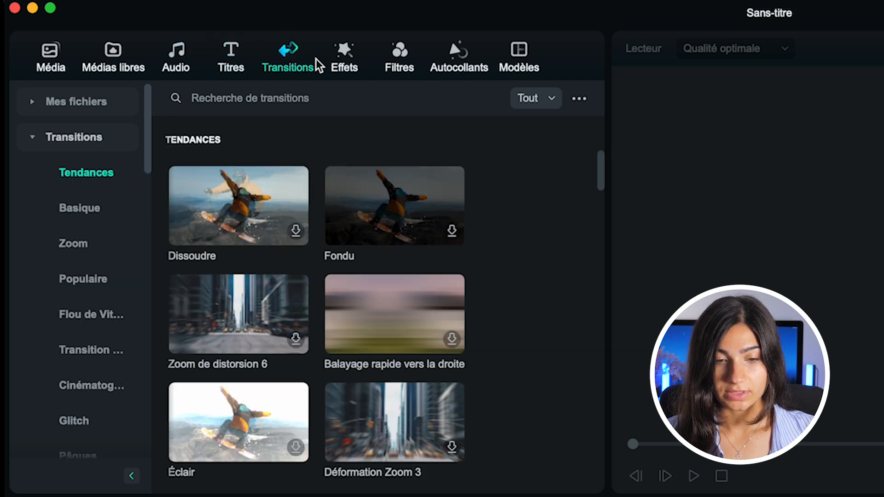
{"action": "left_click", "coordinate": [347, 51]}
{"action": "left_click", "coordinate": [399, 52]}
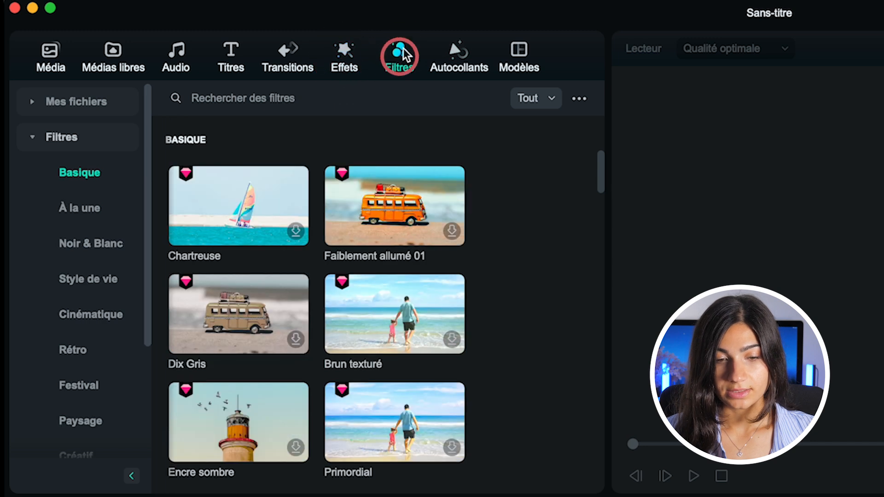
{"action": "left_click", "coordinate": [457, 58]}
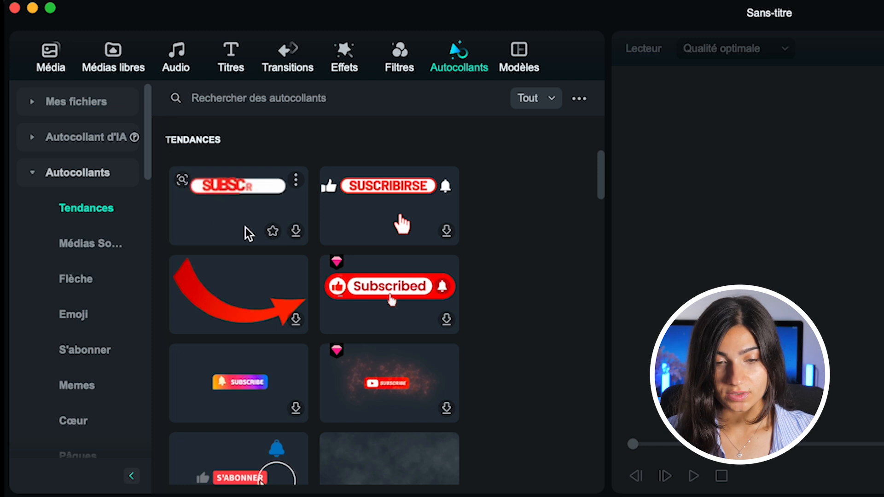
{"action": "left_click", "coordinate": [519, 51]}
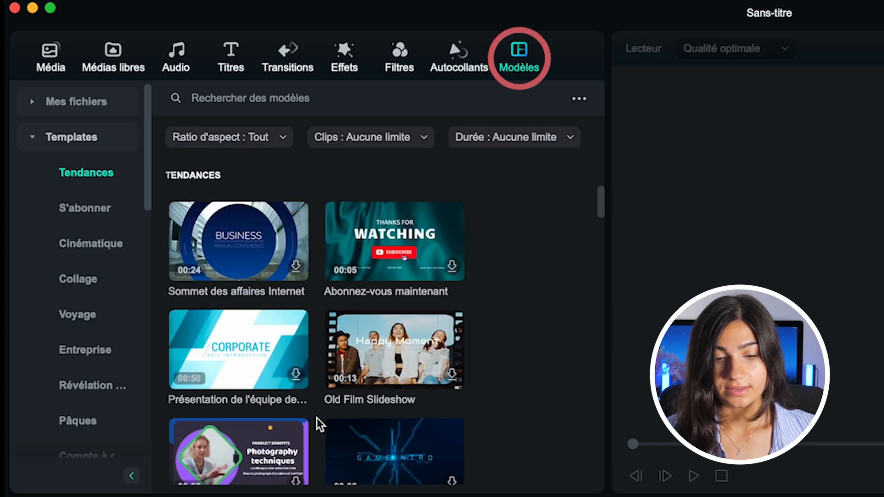
{"action": "scroll", "coordinate": [277, 396], "scroll_direction": "down", "scroll_amount": 15}
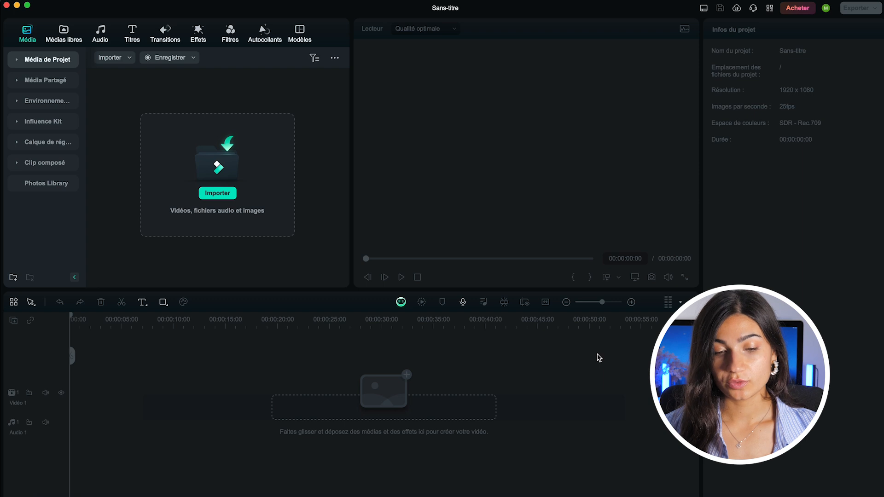
- Open the preferences, try the Mode Clair and par défaut appearances, and set the appearance to Mode Sombre
{"action": "mouse_move", "coordinate": [41, 0]}
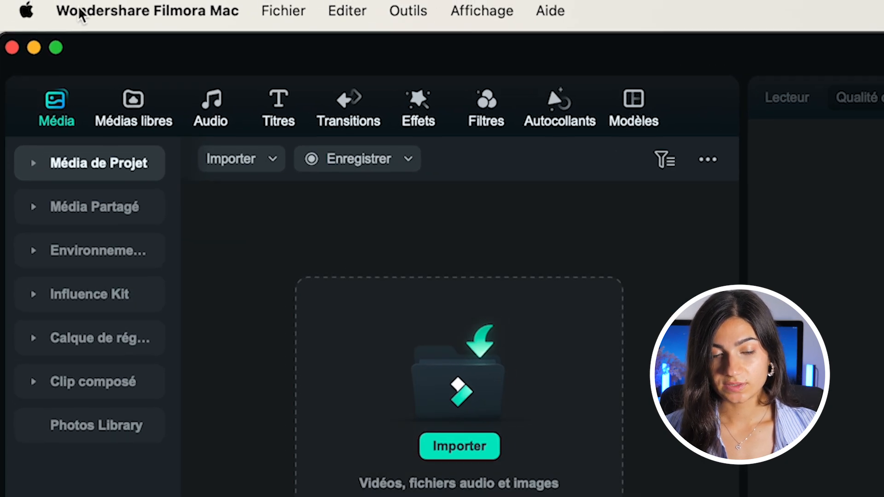
{"action": "left_click", "coordinate": [197, 11]}
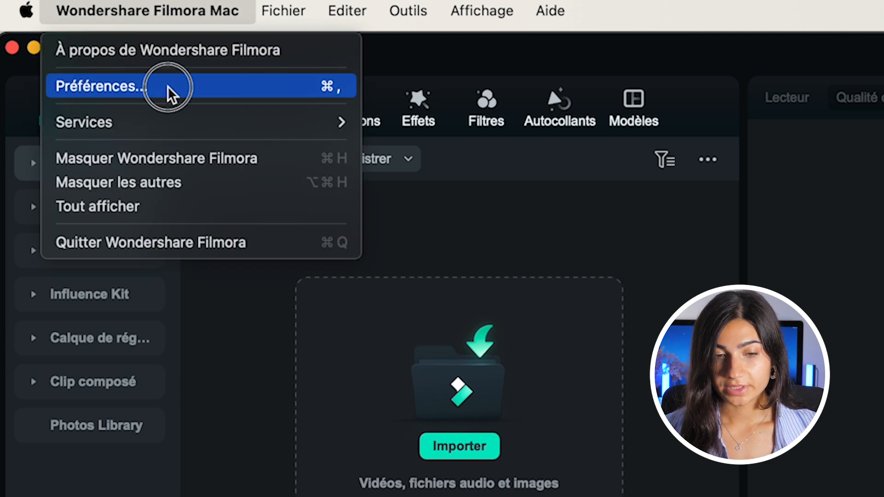
{"action": "left_click", "coordinate": [167, 86]}
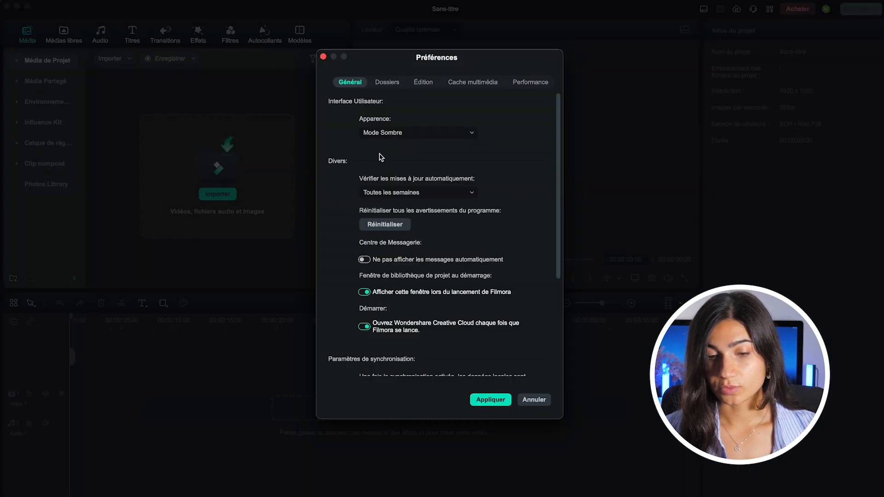
{"action": "left_click", "coordinate": [402, 134]}
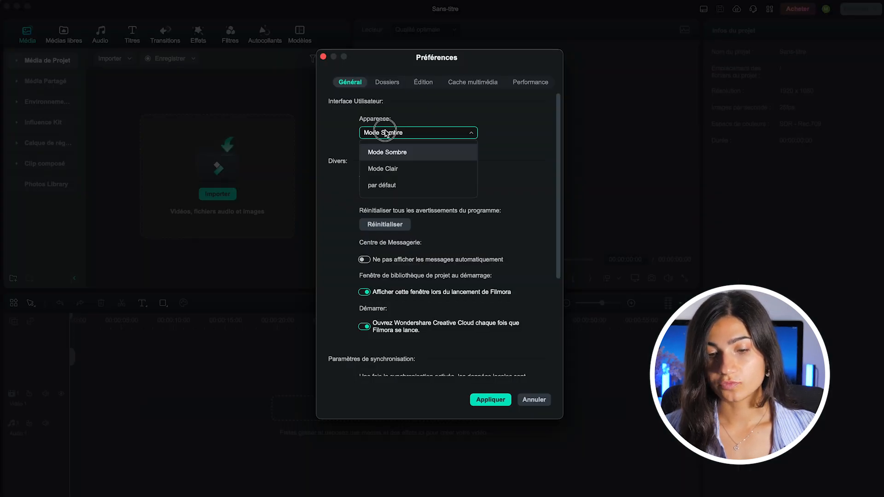
{"action": "left_click", "coordinate": [389, 169]}
{"action": "left_click", "coordinate": [396, 136]}
{"action": "left_click", "coordinate": [389, 186]}
{"action": "left_click", "coordinate": [412, 134]}
{"action": "left_click", "coordinate": [399, 153]}
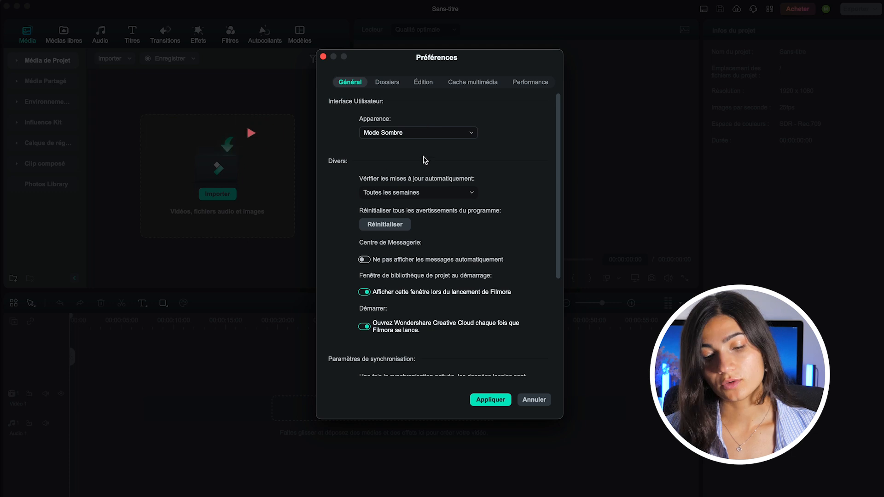
- Set the project auto-save interval to 5 minutes in the folder preferences
{"action": "scroll", "coordinate": [382, 129], "scroll_direction": "down", "scroll_amount": 2}
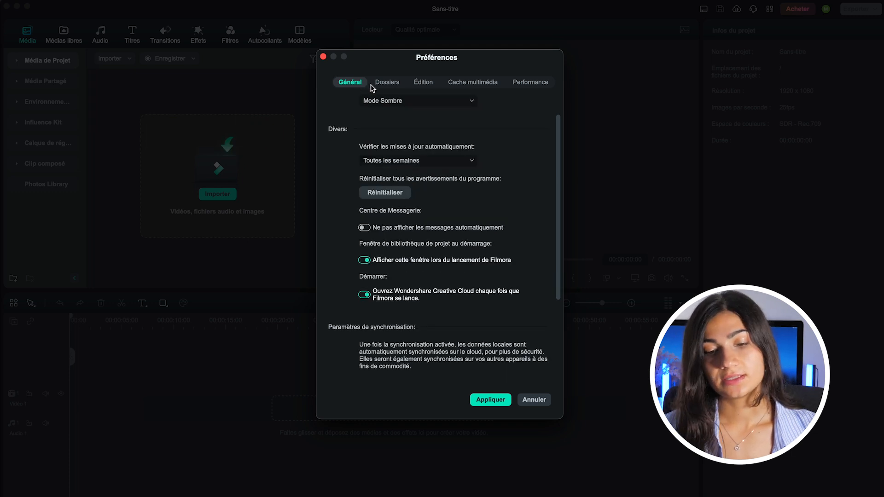
{"action": "left_click", "coordinate": [395, 85]}
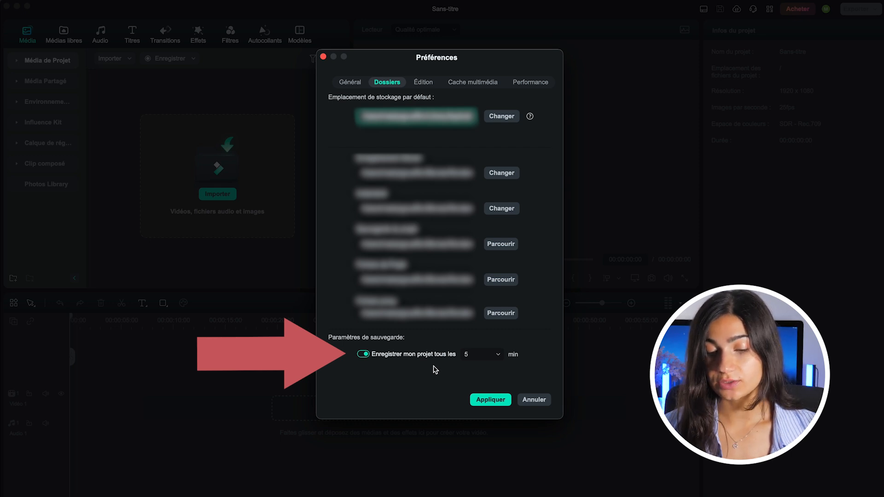
{"action": "left_click", "coordinate": [500, 355]}
{"action": "left_click", "coordinate": [471, 390]}
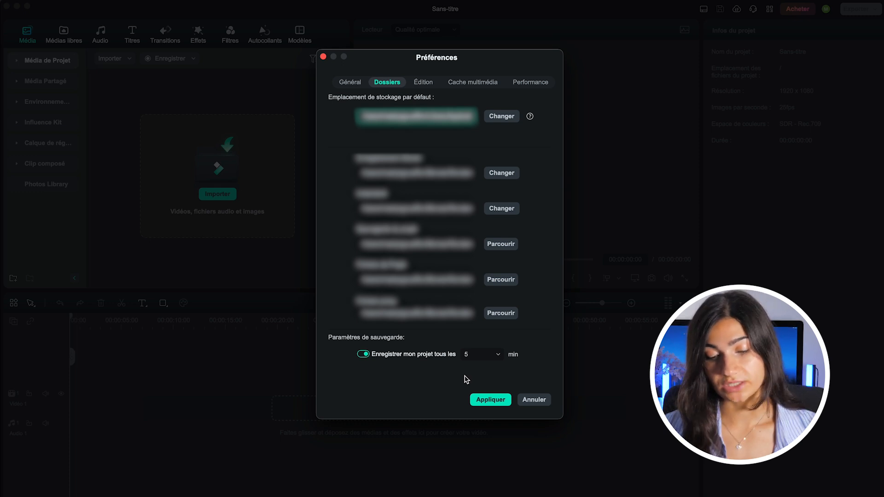
- Choose Apple M2 Pro as the graphics card in the performance preferences and apply the preferences
{"action": "left_click", "coordinate": [531, 82]}
{"action": "scroll", "coordinate": [474, 191], "scroll_direction": "up", "scroll_amount": 1}
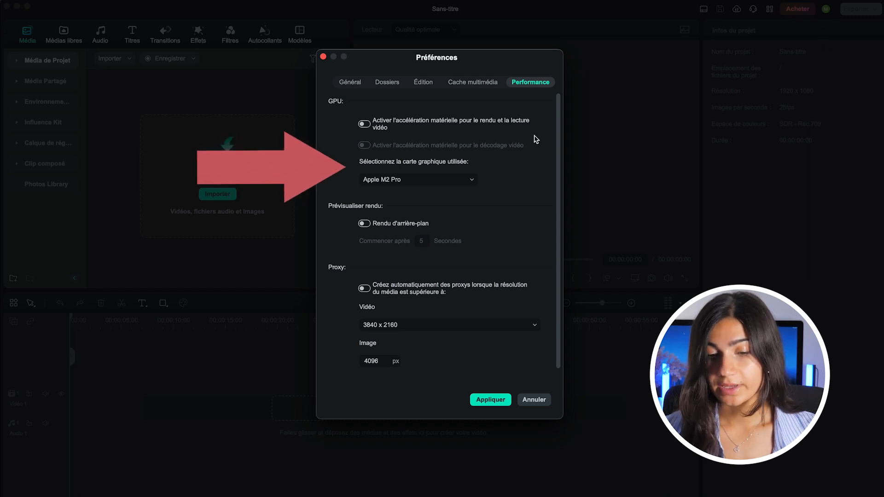
{"action": "scroll", "coordinate": [460, 157], "scroll_direction": "down", "scroll_amount": 1}
{"action": "left_click", "coordinate": [415, 172]}
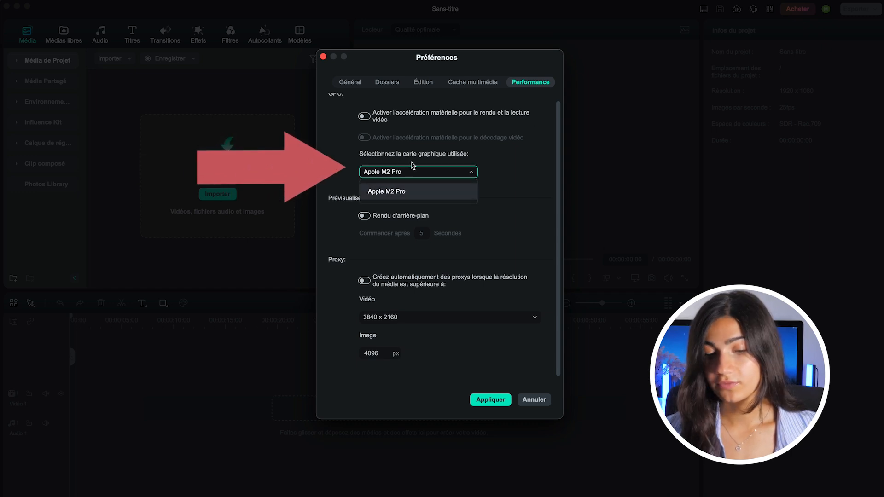
{"action": "left_click", "coordinate": [421, 185]}
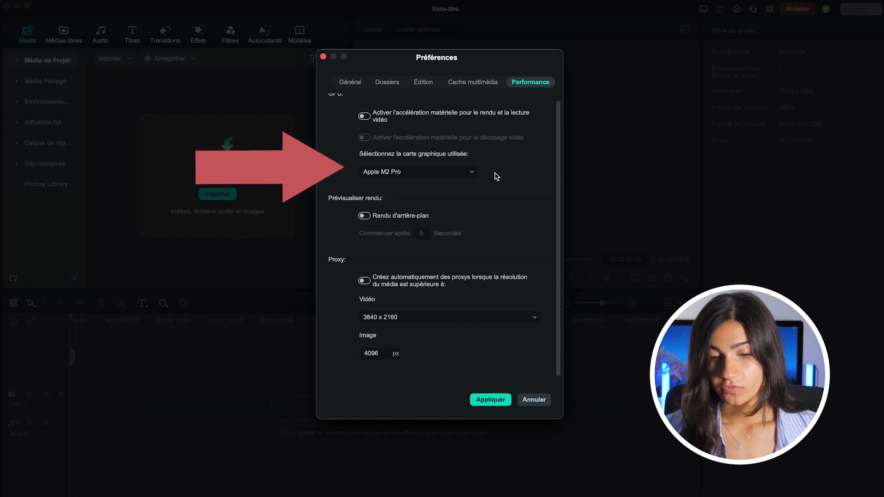
{"action": "scroll", "coordinate": [493, 175], "scroll_direction": "up", "scroll_amount": 1}
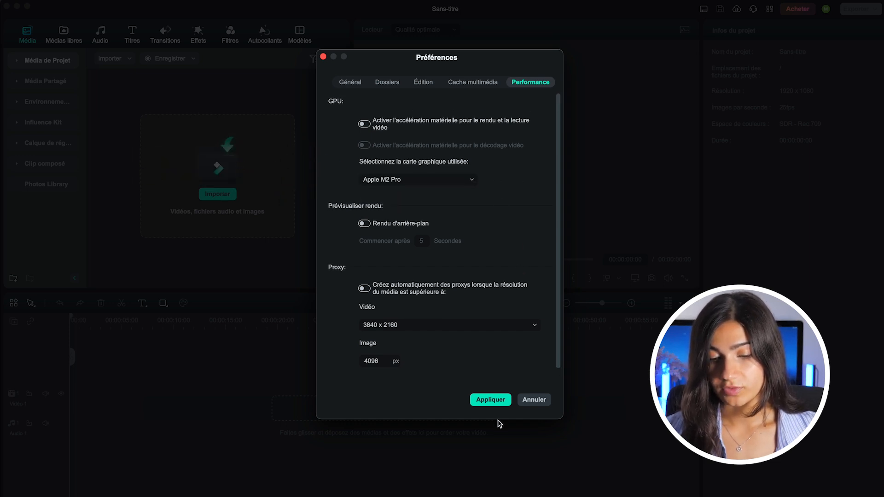
{"action": "left_click", "coordinate": [491, 402]}
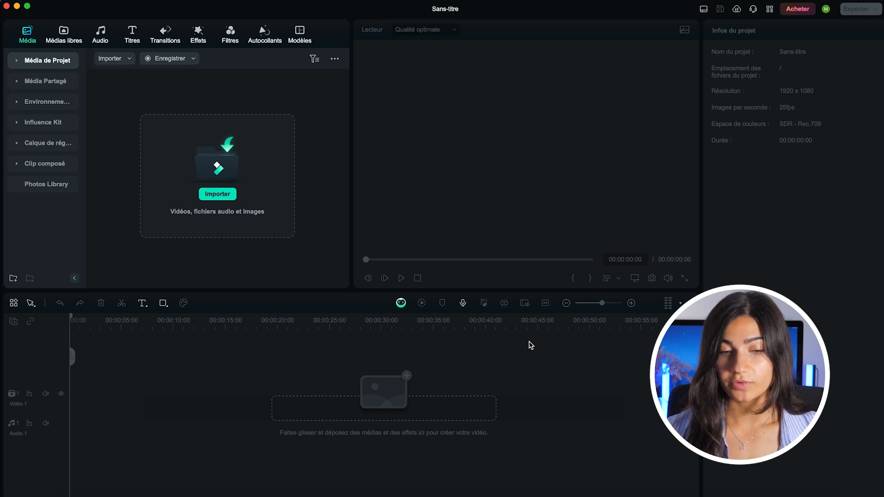
- Set the resolution to 1920x1080 (Full HD) in the project settings and confirm them
{"action": "left_click", "coordinate": [145, 14]}
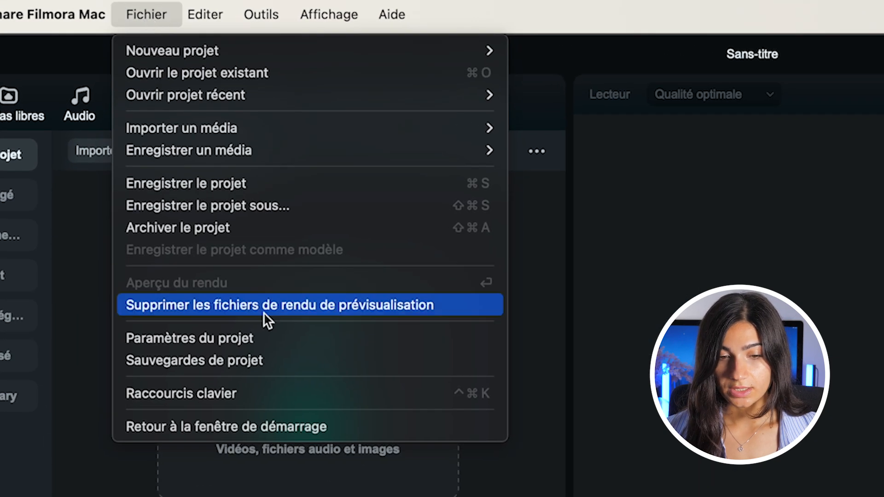
{"action": "left_click", "coordinate": [264, 334]}
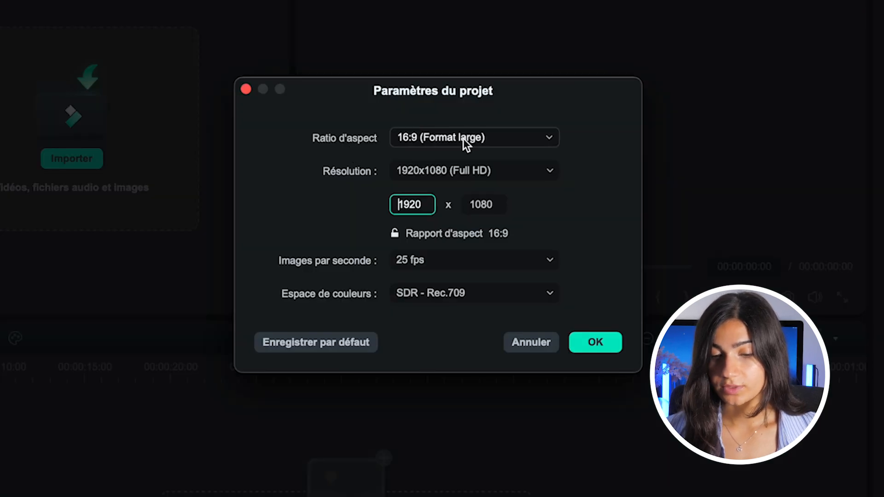
{"action": "left_click", "coordinate": [414, 172]}
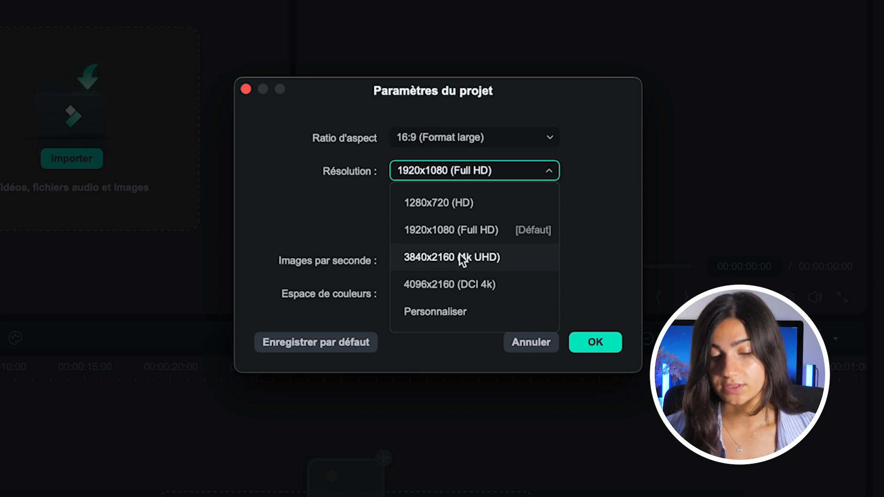
{"action": "left_click", "coordinate": [532, 230]}
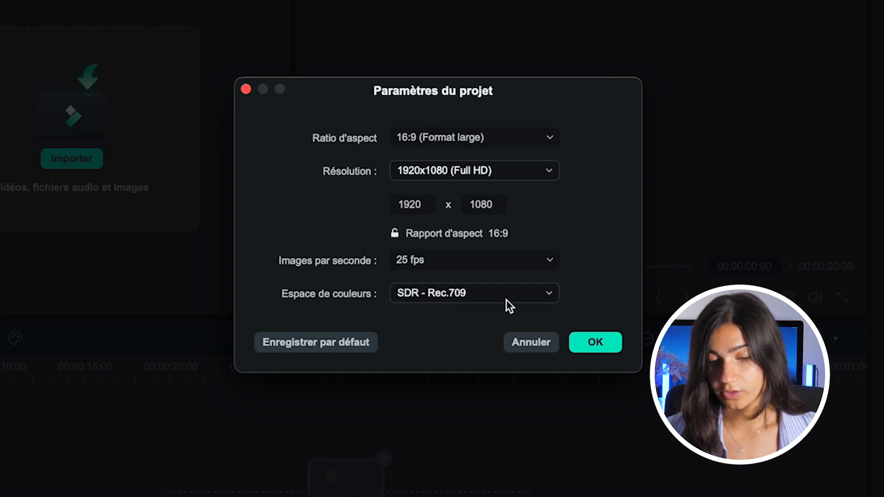
{"action": "left_click", "coordinate": [593, 255]}
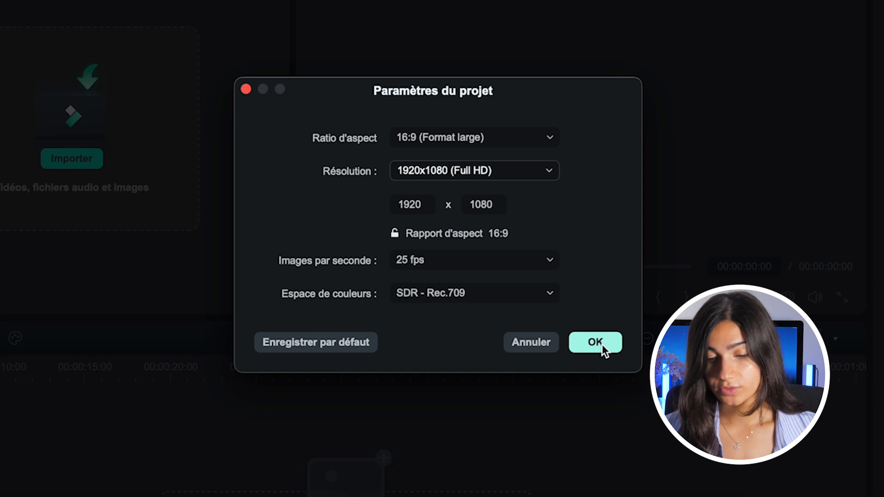
{"action": "left_click", "coordinate": [602, 346]}
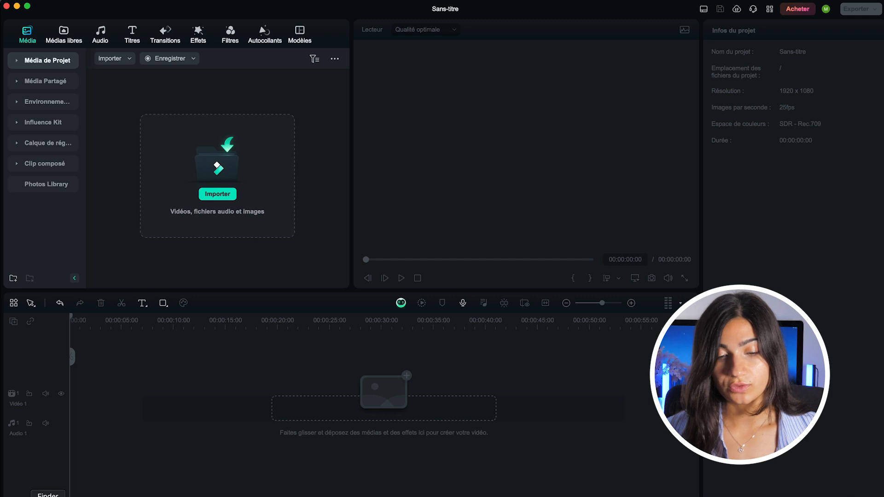
- Import Facecam.mp4 from the Tuto Filmora folder in Finder into the project media
{"action": "left_click", "coordinate": [48, 496]}
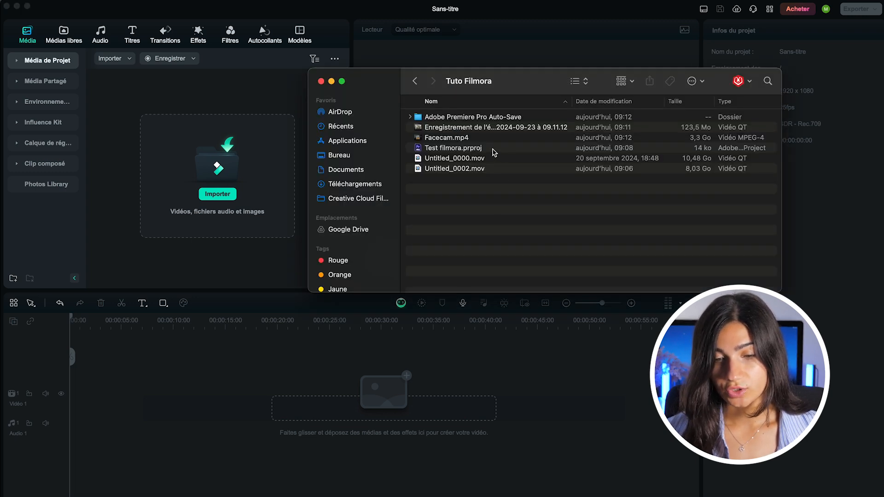
{"action": "left_click_drag", "start_coordinate": [489, 142], "coordinate": [214, 166]}
{"action": "left_click_drag", "start_coordinate": [213, 166], "coordinate": [203, 168]}
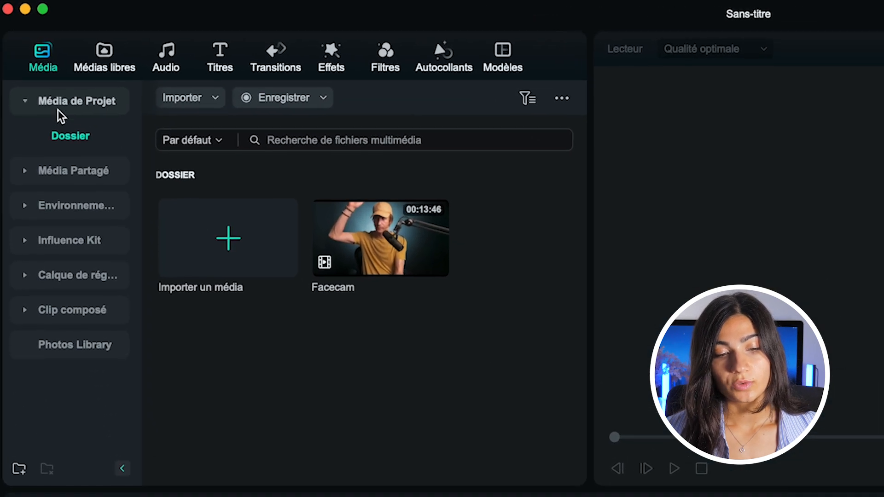
- Rename the project media subfolder holding the Facecam clip as Rushes
{"action": "right_click", "coordinate": [70, 139]}
{"action": "left_click", "coordinate": [87, 154]}
{"action": "type", "text": "Rushes"}
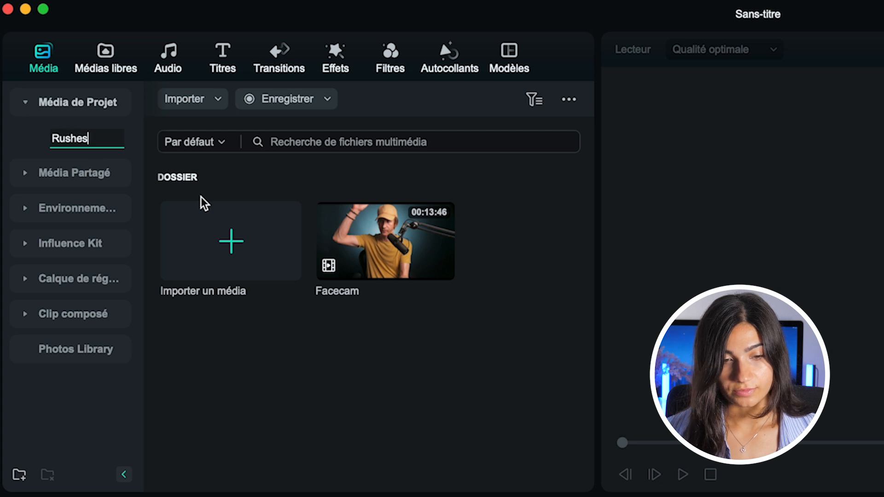
{"action": "key", "text": "Return"}
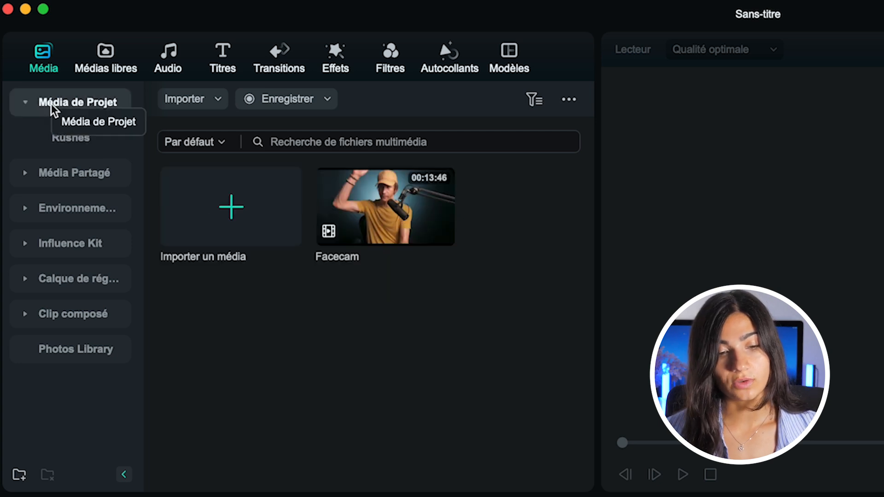
- Add a new folder named Musiques to the project media
{"action": "right_click", "coordinate": [51, 105]}
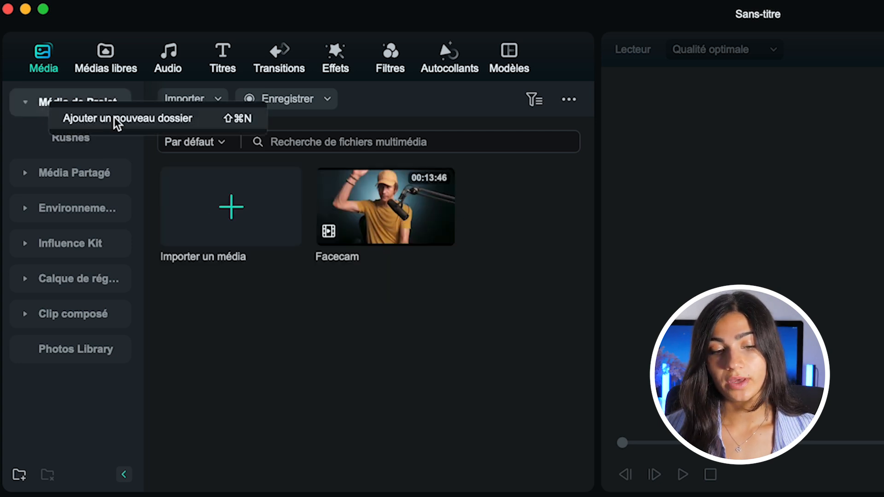
{"action": "left_click", "coordinate": [152, 120]}
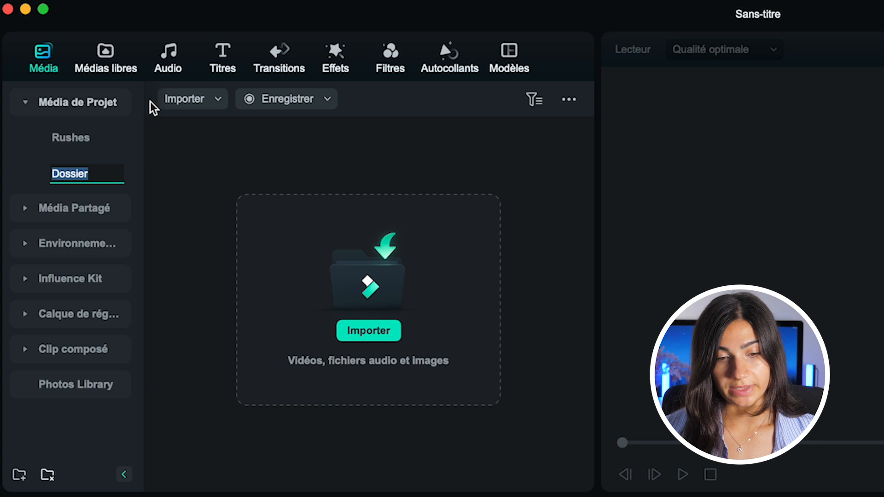
{"action": "type", "text": "Musiques"}
{"action": "key", "text": "Return"}
- Add two more project media folders named Brolls and Effets sonores
{"action": "right_click", "coordinate": [82, 111]}
{"action": "left_click", "coordinate": [128, 130]}
{"action": "type", "text": "Bro"}
{"action": "type", "text": "lls"}
{"action": "type", "text": "Effts"}
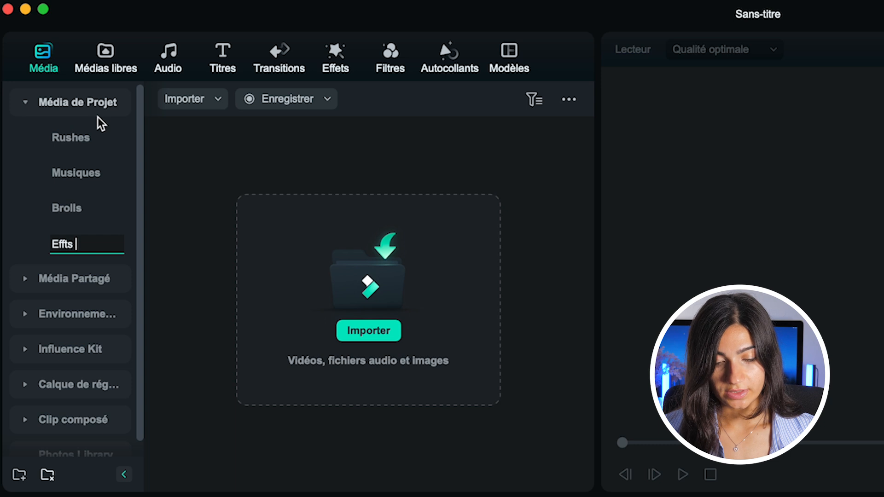
{"action": "key", "text": "BackSpace"}
{"action": "key", "text": "BackSpace"}
{"action": "key", "text": "BackSpace"}
{"action": "type", "text": "ets sonores"}
{"action": "key", "text": "Return"}
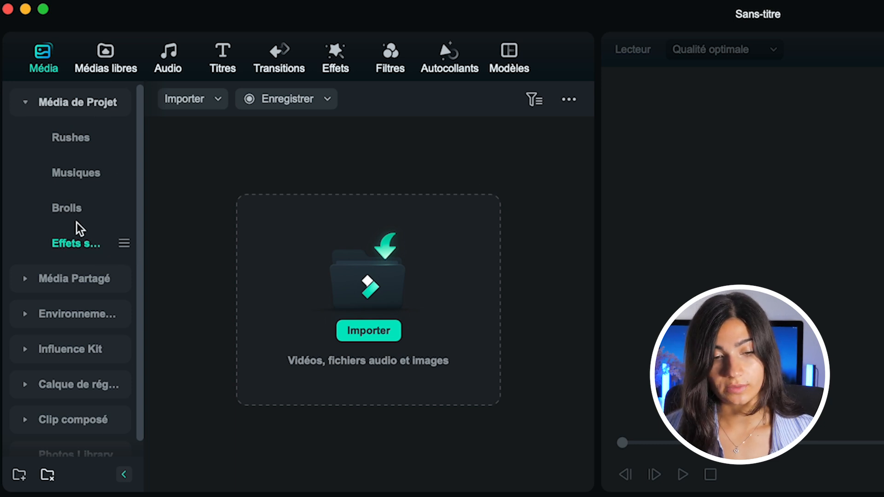
- Place the Facecam clip from Rushes at the start of track Vidéo 1, matching the project to the media's 1920 x 1080 50fps
{"action": "left_click", "coordinate": [75, 137]}
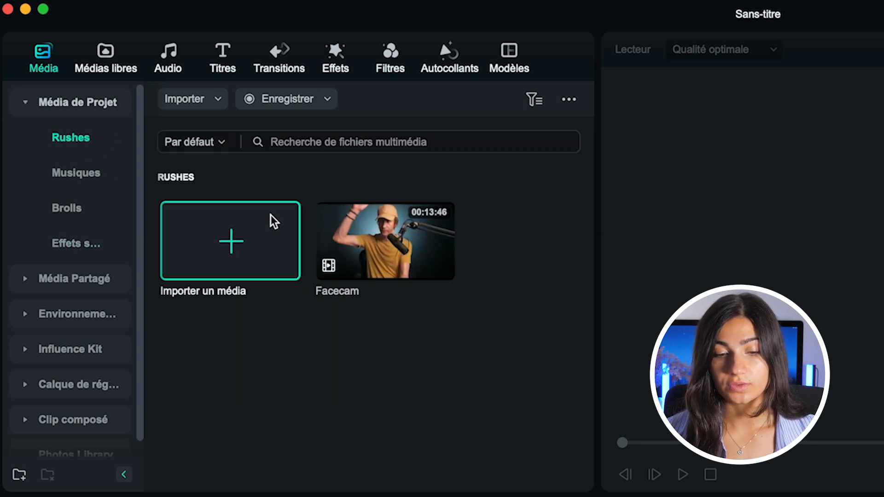
{"action": "mouse_move", "coordinate": [383, 228]}
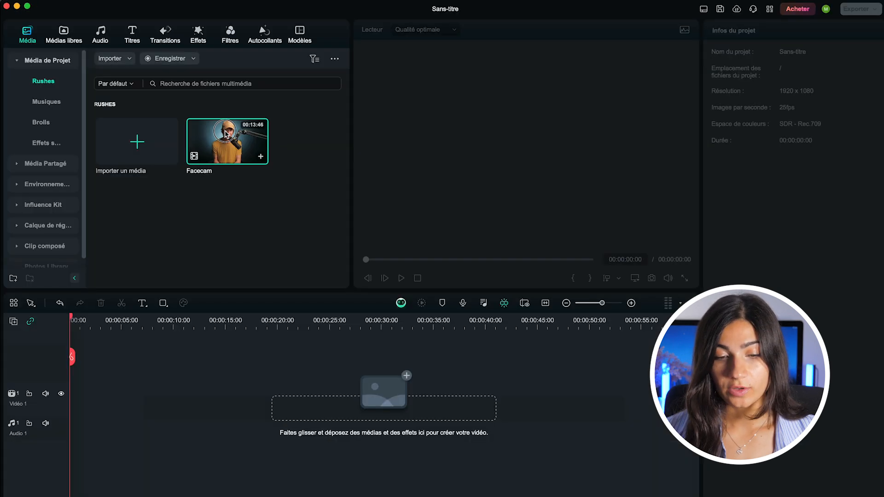
{"action": "left_click_drag", "start_coordinate": [226, 133], "coordinate": [64, 408]}
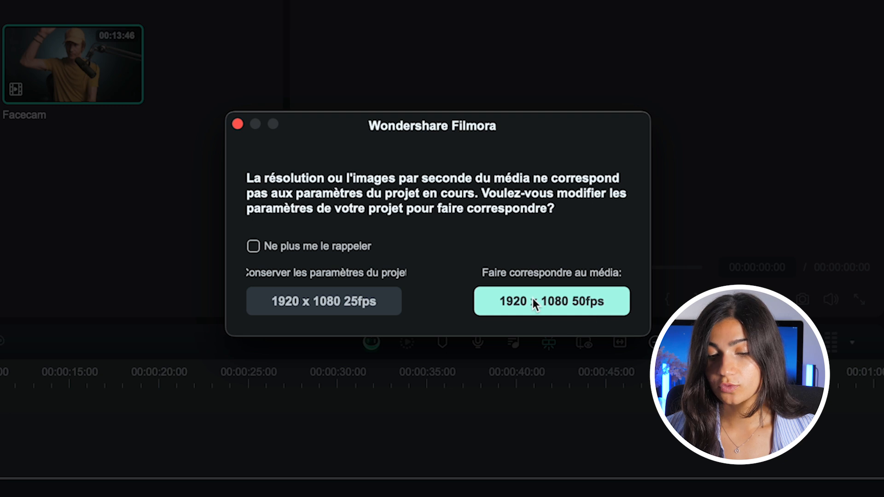
{"action": "left_click", "coordinate": [519, 300]}
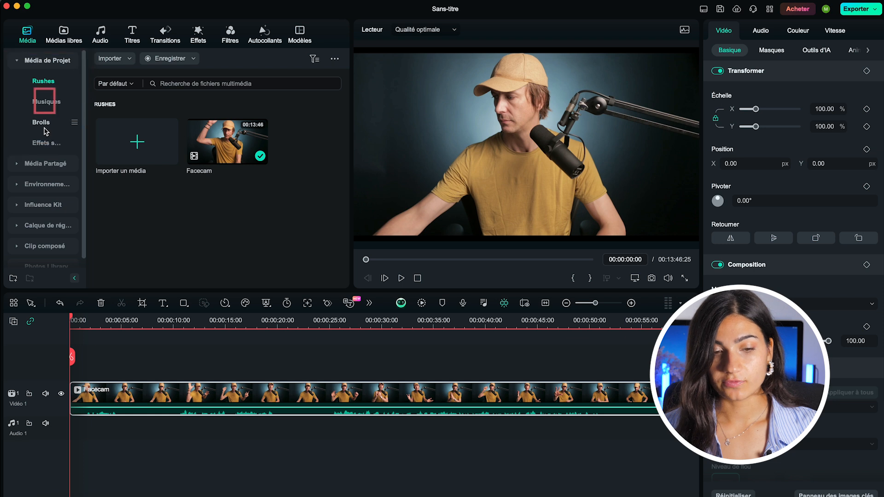
{"action": "left_click", "coordinate": [324, 356]}
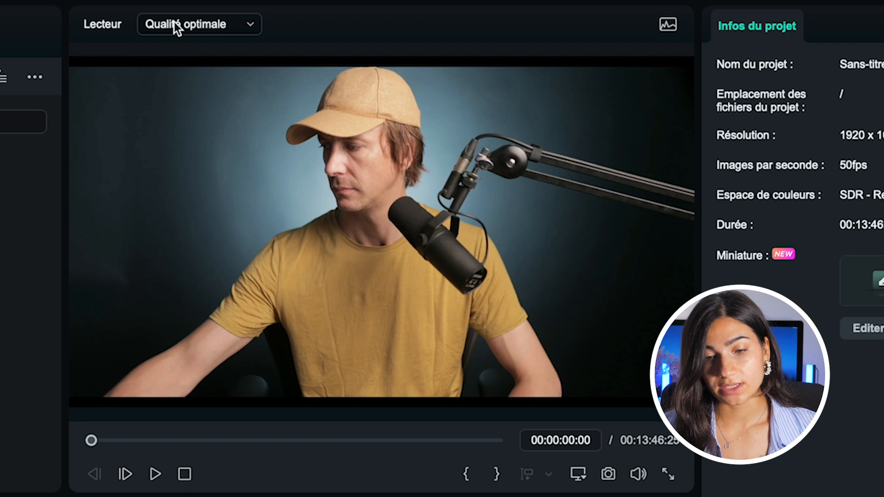
- Try the 1/2 and 1/4 preview playback qualities, and set the player back to Qualité optimale
{"action": "left_click", "coordinate": [187, 20]}
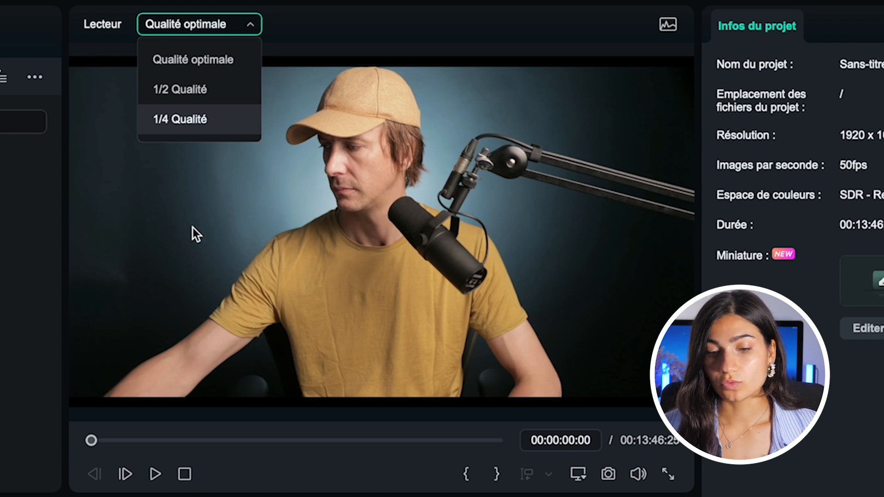
{"action": "left_click", "coordinate": [177, 98]}
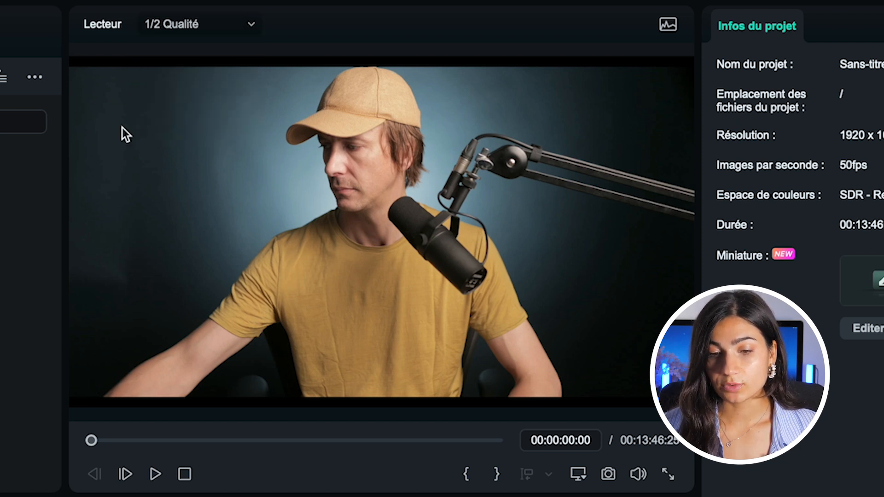
{"action": "left_click", "coordinate": [220, 24]}
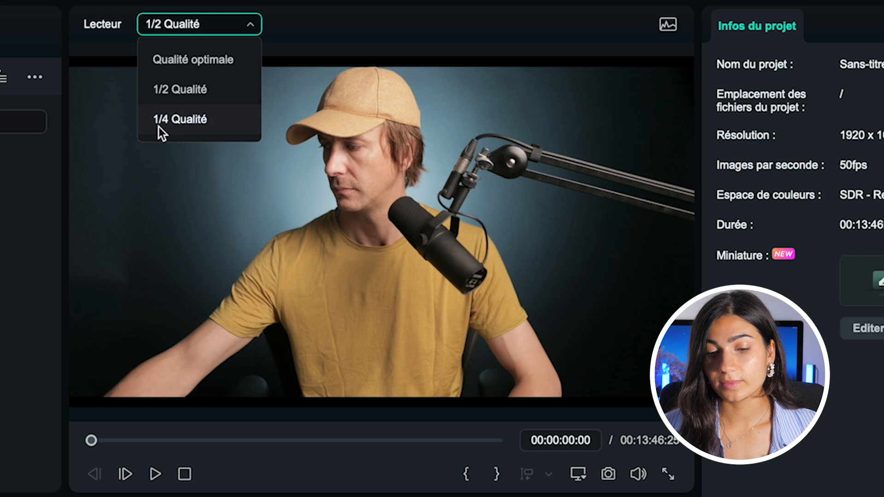
{"action": "left_click", "coordinate": [210, 120]}
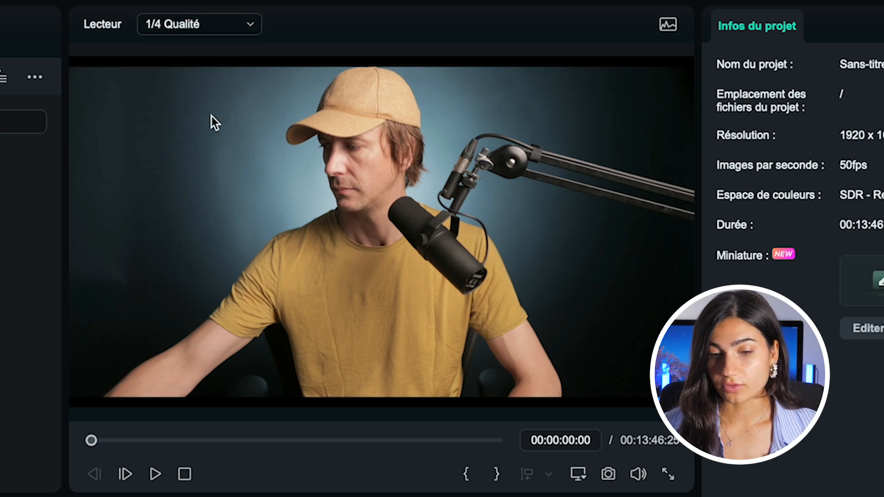
{"action": "left_click", "coordinate": [207, 27]}
{"action": "left_click", "coordinate": [199, 59]}
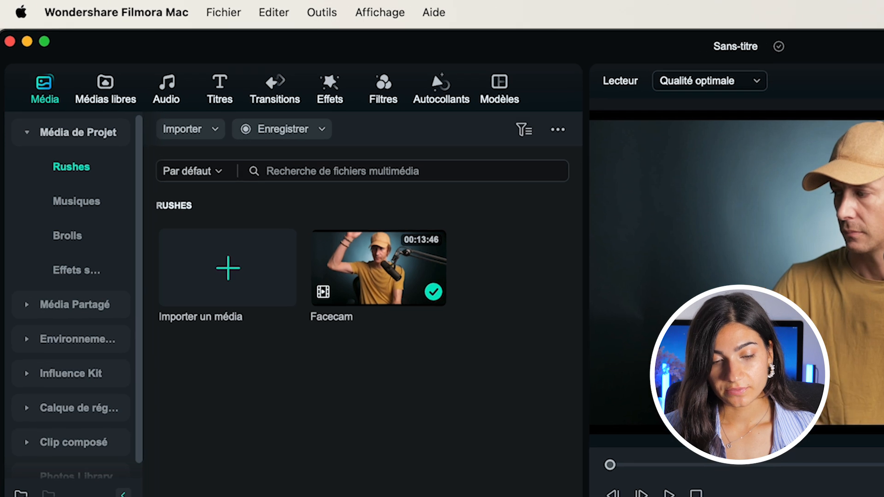
- Try 1920 x 1080 as the video resolution threshold for automatic proxies in the performance preferences, and cancel the change
{"action": "left_click", "coordinate": [74, 12]}
{"action": "left_click", "coordinate": [126, 8]}
{"action": "left_click", "coordinate": [71, 72]}
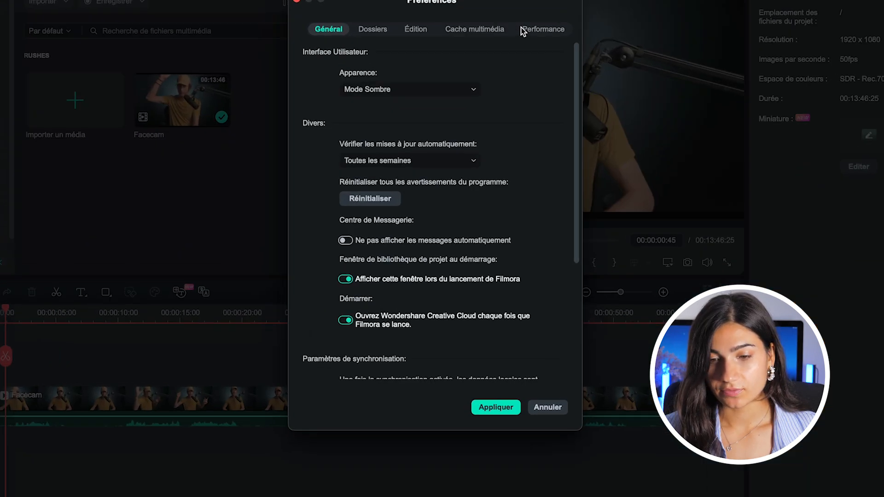
{"action": "left_click", "coordinate": [521, 27]}
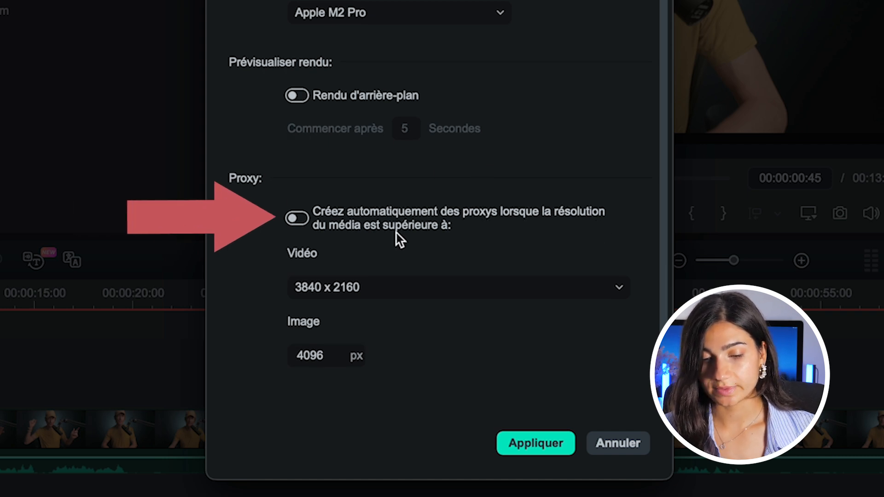
{"action": "left_click", "coordinate": [302, 289]}
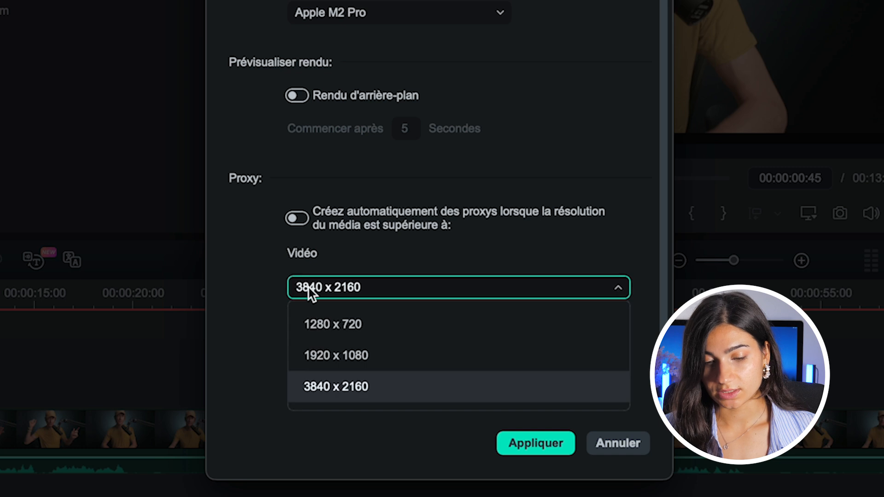
{"action": "left_click", "coordinate": [354, 361]}
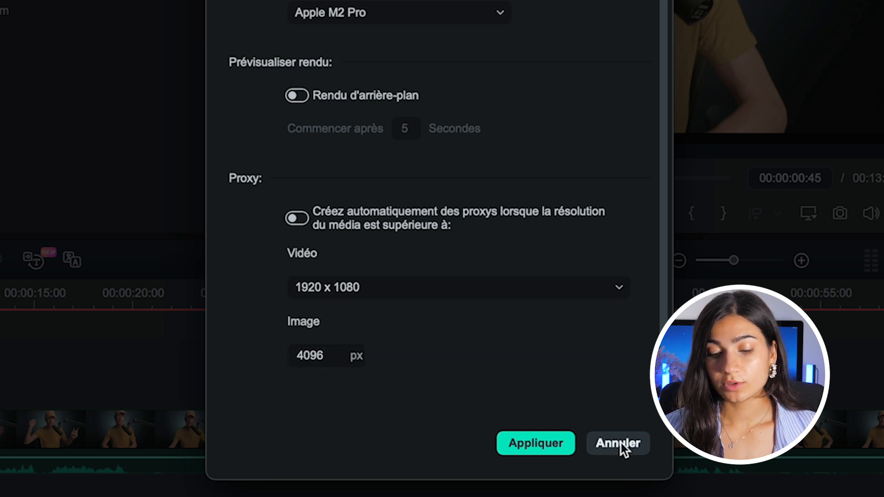
{"action": "left_click", "coordinate": [618, 445]}
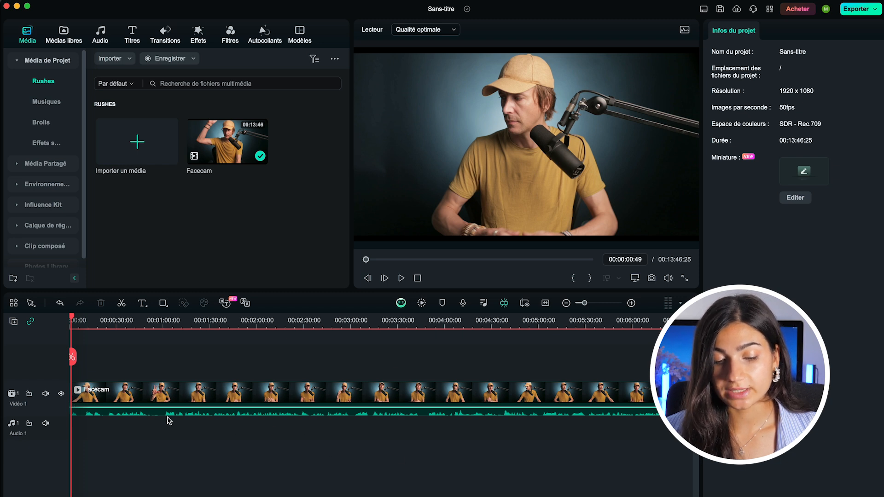
- Zoom in on the timeline and scrub through the Facecam clip to about 25 seconds and back
{"action": "mouse_move", "coordinate": [584, 304]}
{"action": "left_mouse_down"}
{"action": "mouse_move", "coordinate": [618, 303]}
{"action": "mouse_move", "coordinate": [597, 304]}
{"action": "left_mouse_up"}
{"action": "left_click_drag", "start_coordinate": [80, 320], "coordinate": [331, 344]}
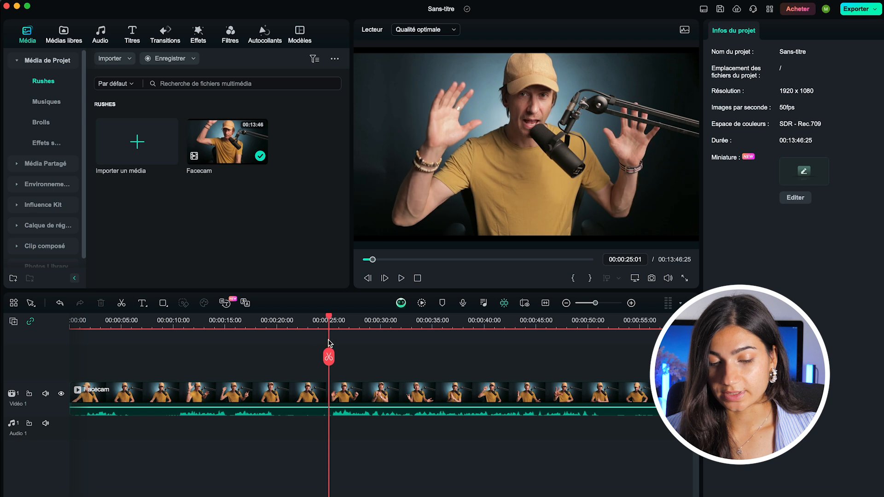
{"action": "left_click_drag", "start_coordinate": [596, 303], "coordinate": [598, 307]}
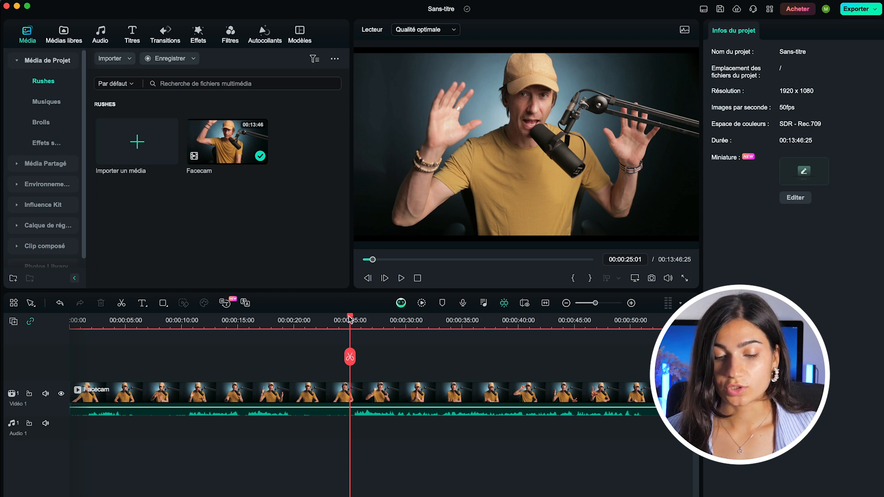
{"action": "left_click_drag", "start_coordinate": [351, 319], "coordinate": [318, 350]}
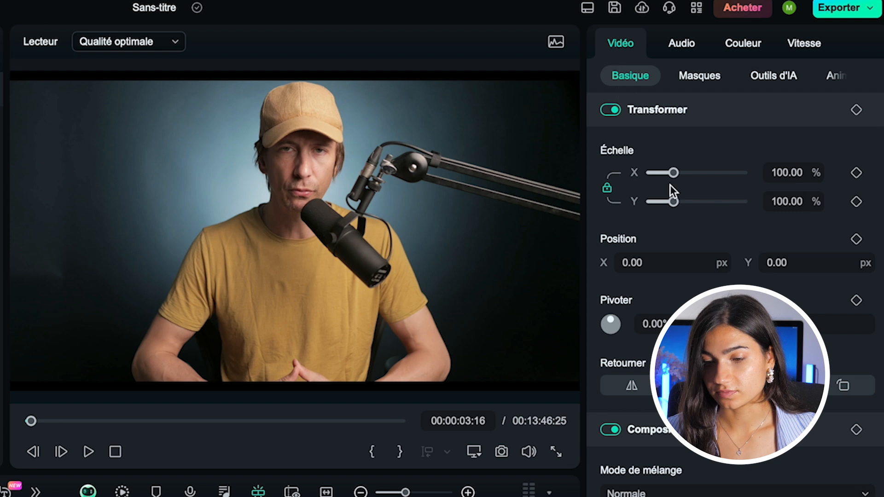
- Set the Facecam clip's X and Y scale to 108%
{"action": "left_click_drag", "start_coordinate": [673, 174], "coordinate": [675, 174]}
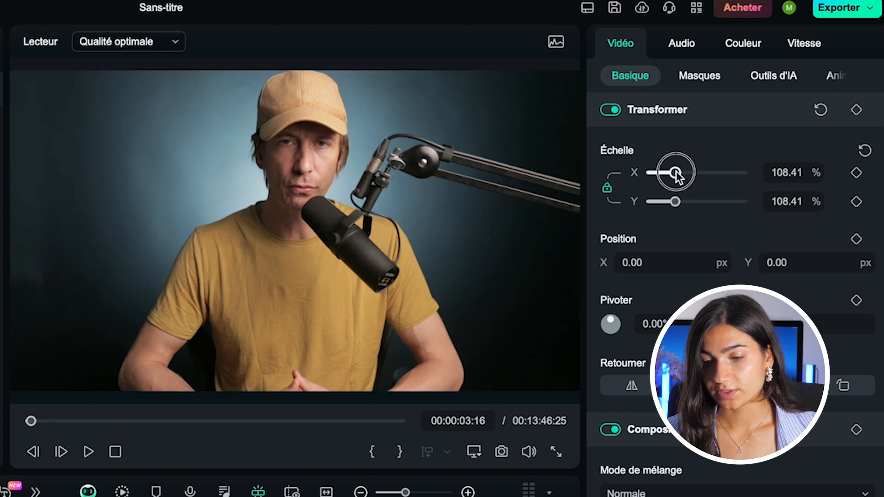
{"action": "left_click", "coordinate": [792, 173]}
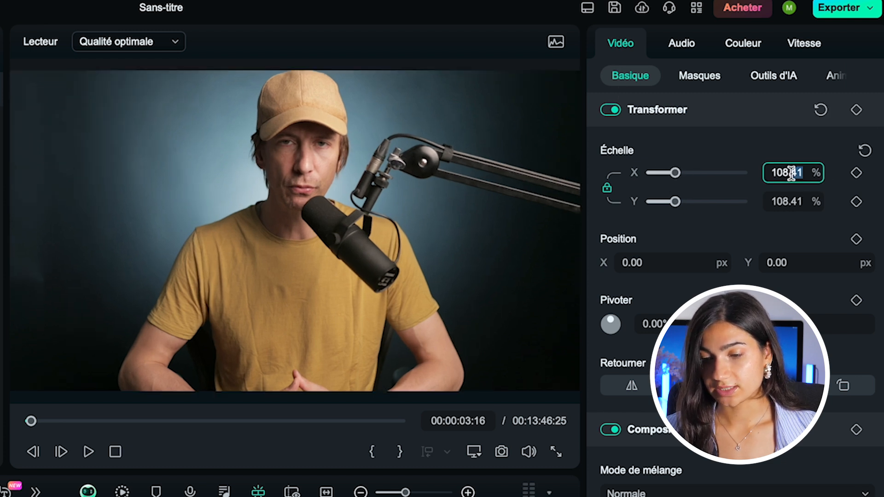
{"action": "left_click_drag", "start_coordinate": [809, 173], "coordinate": [789, 172]}
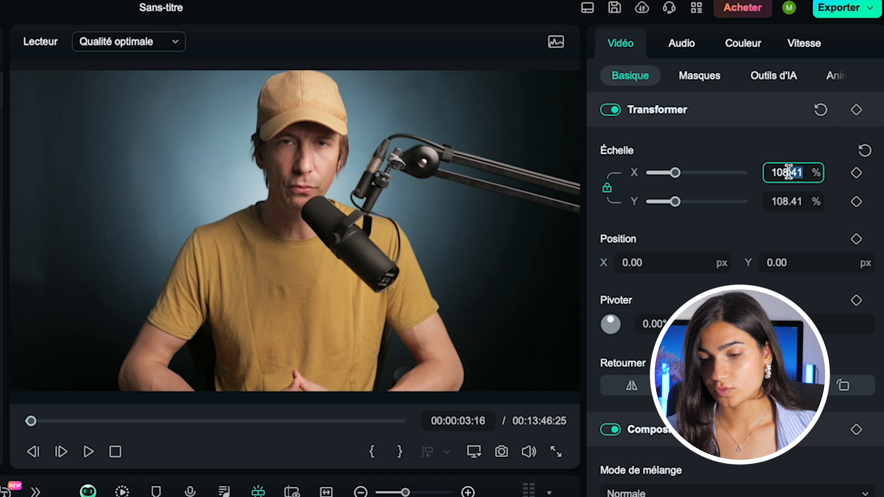
{"action": "left_click", "coordinate": [726, 159]}
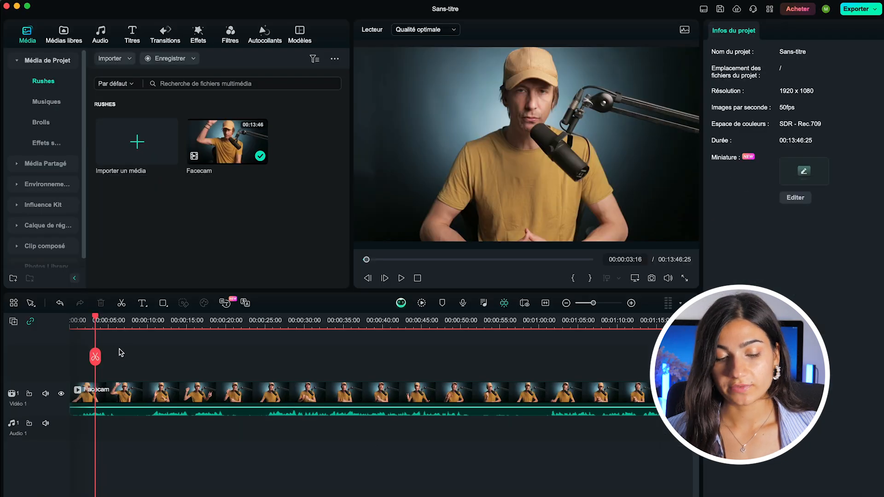
- Play the Facecam clip from its start and trim about 10 seconds off its beginning
{"action": "left_click_drag", "start_coordinate": [96, 319], "coordinate": [55, 317]}
{"action": "left_click", "coordinate": [400, 279]}
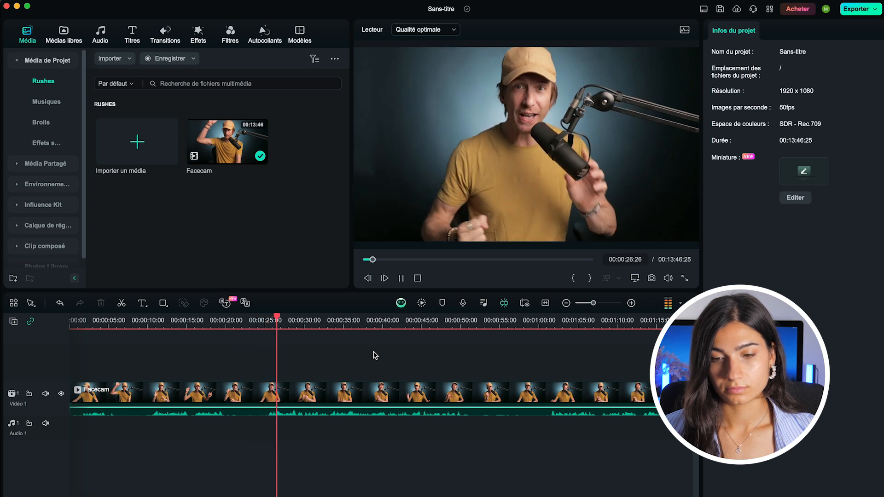
{"action": "key", "text": "space"}
{"action": "left_click_drag", "start_coordinate": [287, 320], "coordinate": [151, 331]}
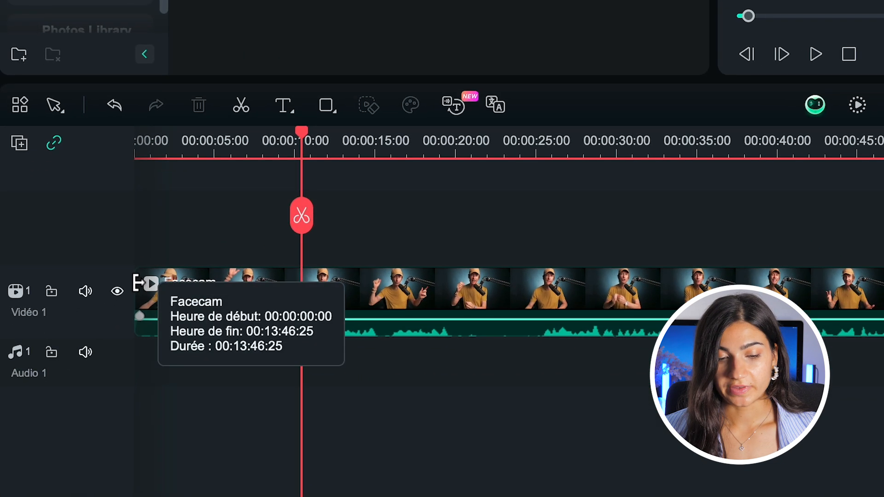
{"action": "left_click_drag", "start_coordinate": [138, 287], "coordinate": [310, 315]}
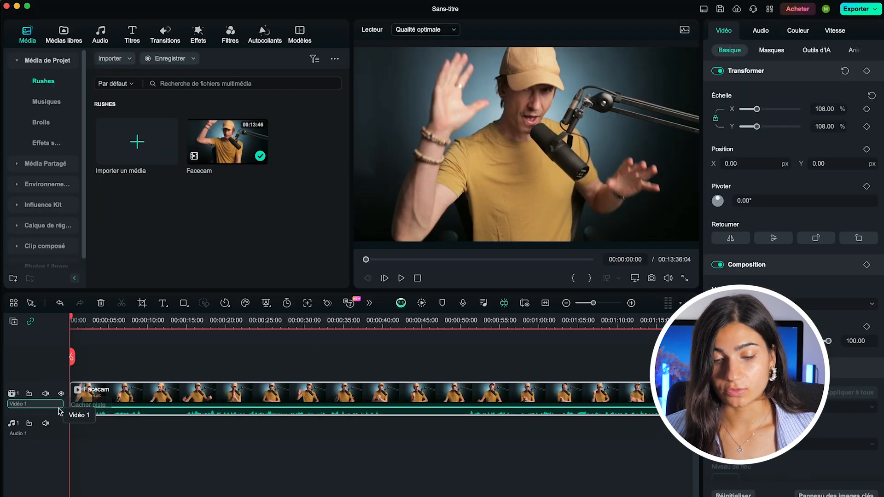
- Play the trimmed Facecam clip from the start and inspect its opening seconds on the timeline
{"action": "left_click", "coordinate": [402, 279]}
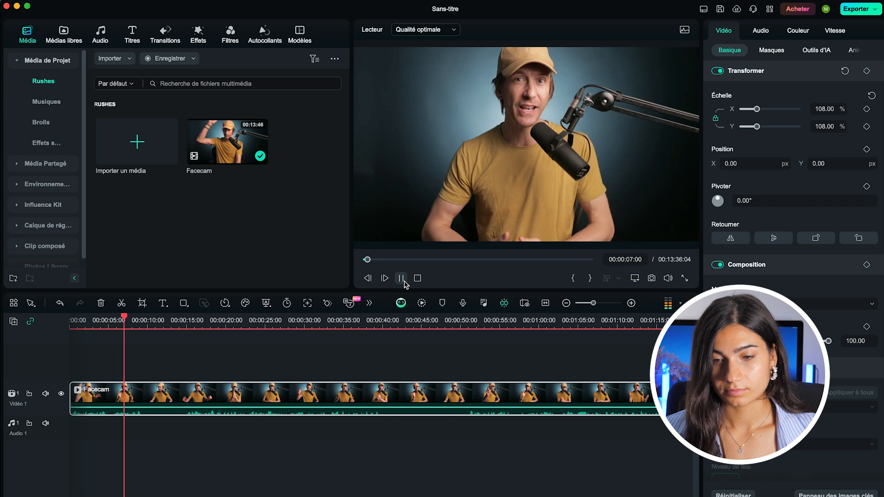
{"action": "left_click", "coordinate": [108, 357]}
{"action": "left_click_drag", "start_coordinate": [593, 303], "coordinate": [600, 304]}
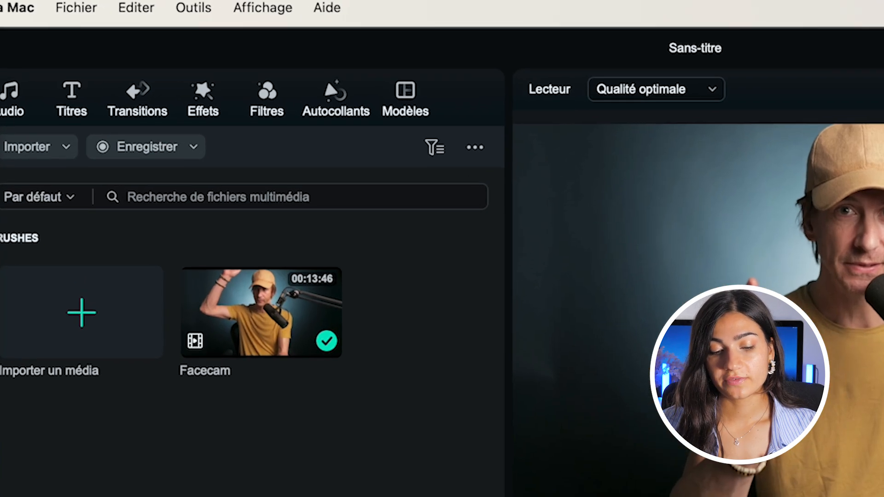
- Run silence detection on the Facecam clip with a 15% volume threshold, 1.0 s minimum duration and 0.1 s buffer
{"action": "left_click", "coordinate": [175, 8]}
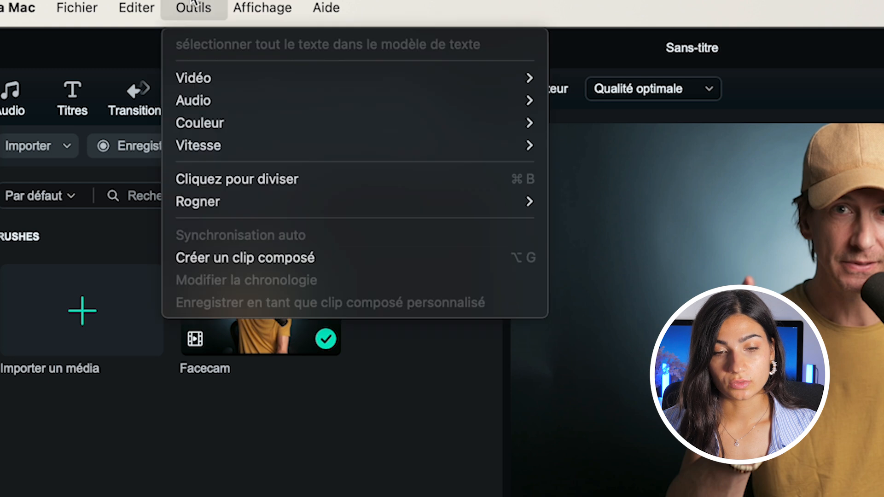
{"action": "mouse_move", "coordinate": [209, 104]}
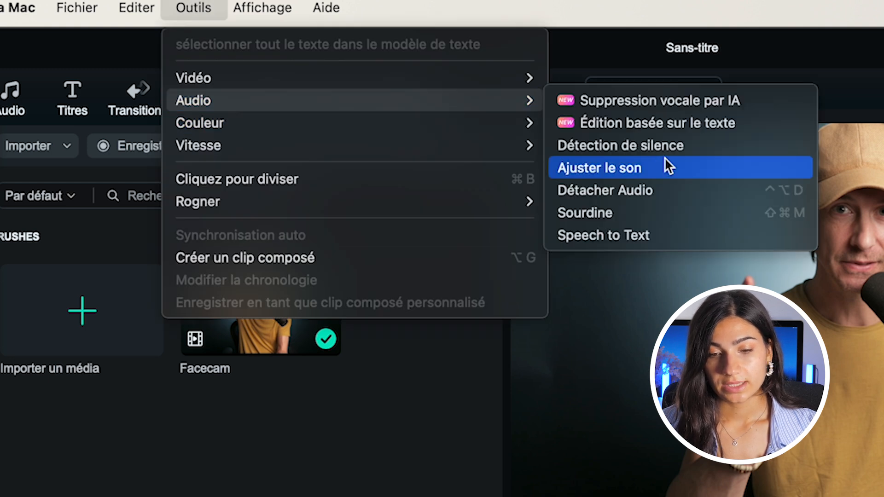
{"action": "left_click", "coordinate": [687, 147]}
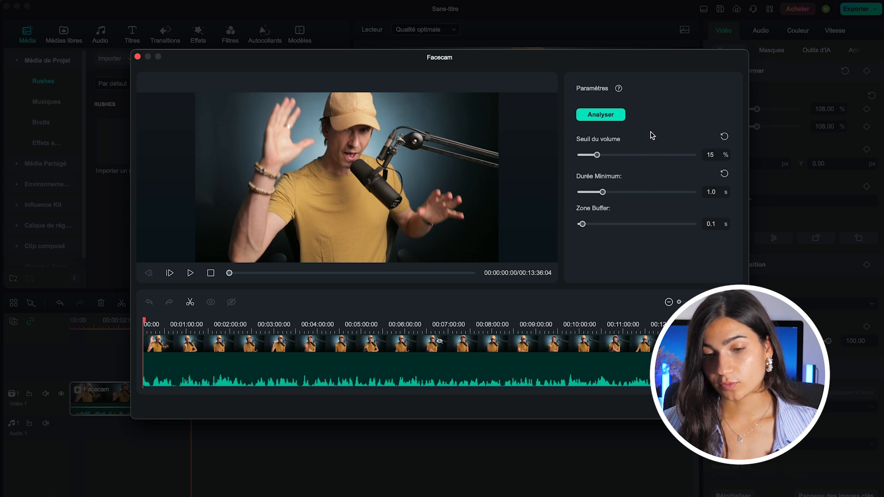
{"action": "left_click", "coordinate": [608, 119]}
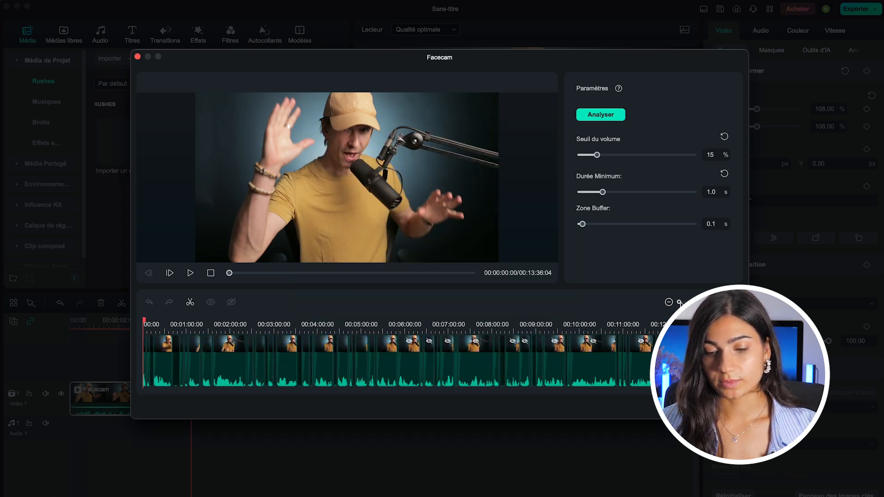
- Preview the silence detection result over the first 23 seconds, checking how playback skips the detected silent sections
{"action": "left_click_drag", "start_coordinate": [680, 303], "coordinate": [719, 303]}
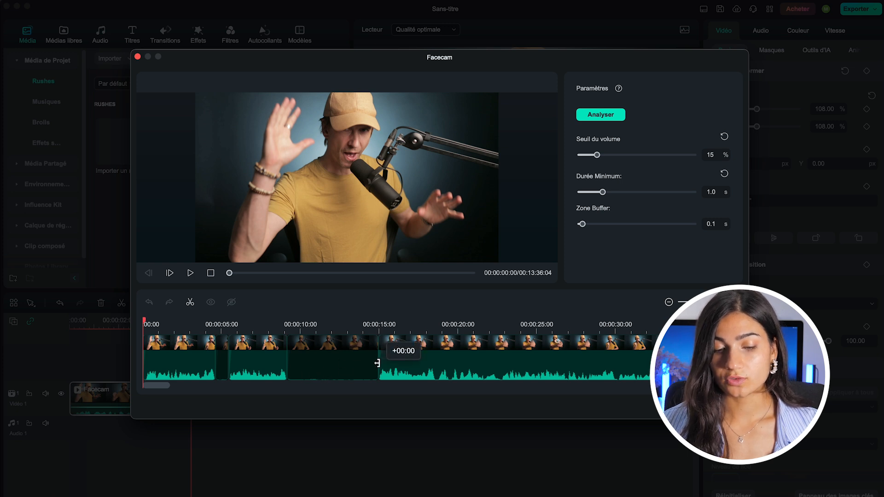
{"action": "left_click", "coordinate": [191, 274]}
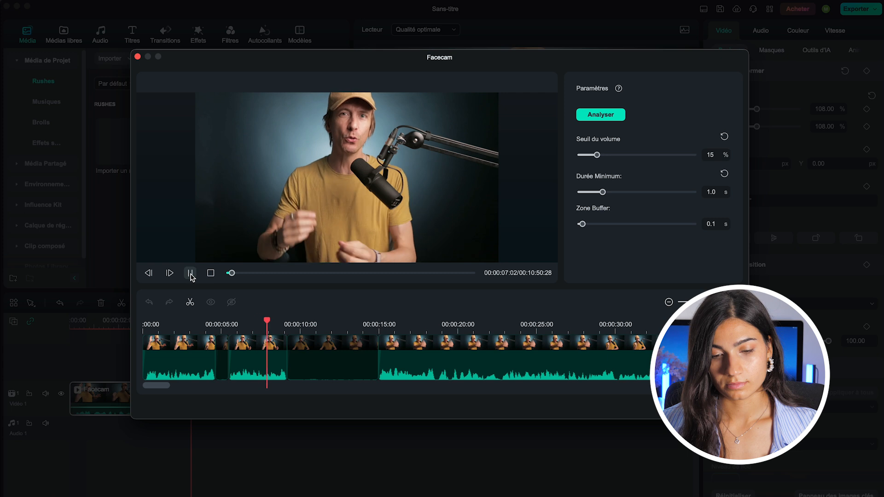
{"action": "left_click", "coordinate": [191, 273]}
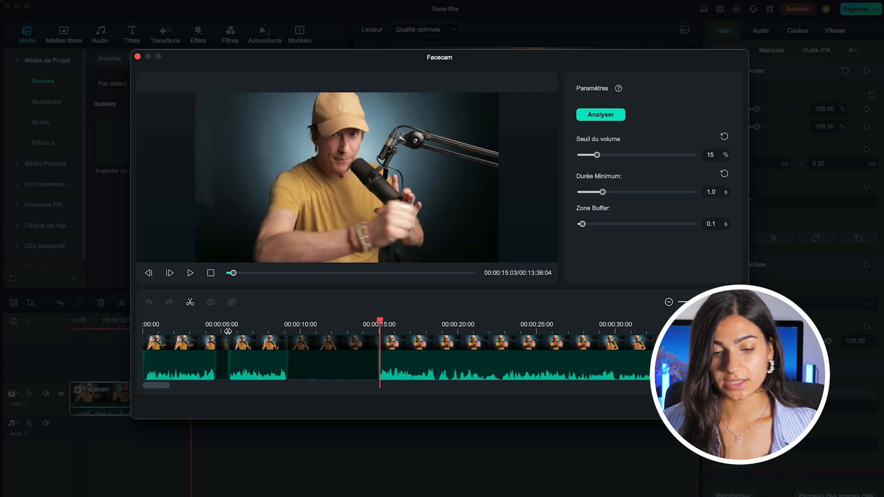
{"action": "mouse_move", "coordinate": [227, 325]}
{"action": "left_mouse_down"}
{"action": "mouse_move", "coordinate": [214, 322]}
{"action": "mouse_move", "coordinate": [221, 322]}
{"action": "left_mouse_up"}
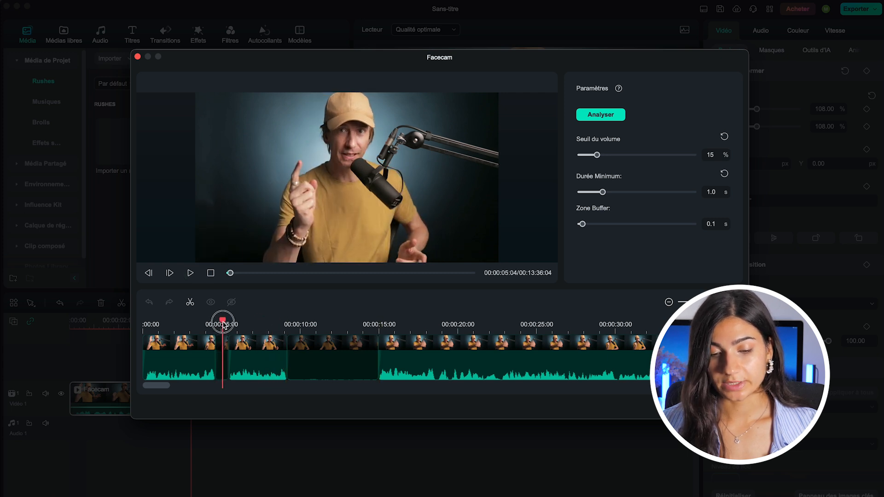
{"action": "left_click", "coordinate": [468, 351]}
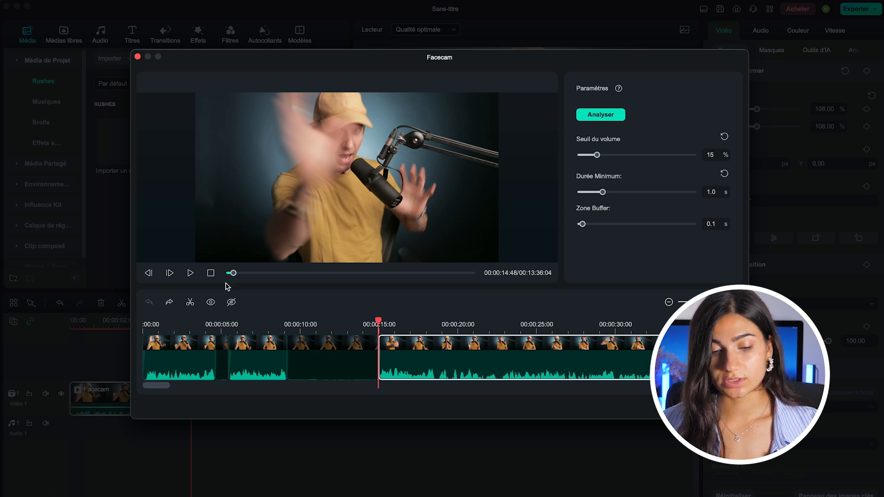
{"action": "left_click", "coordinate": [191, 274]}
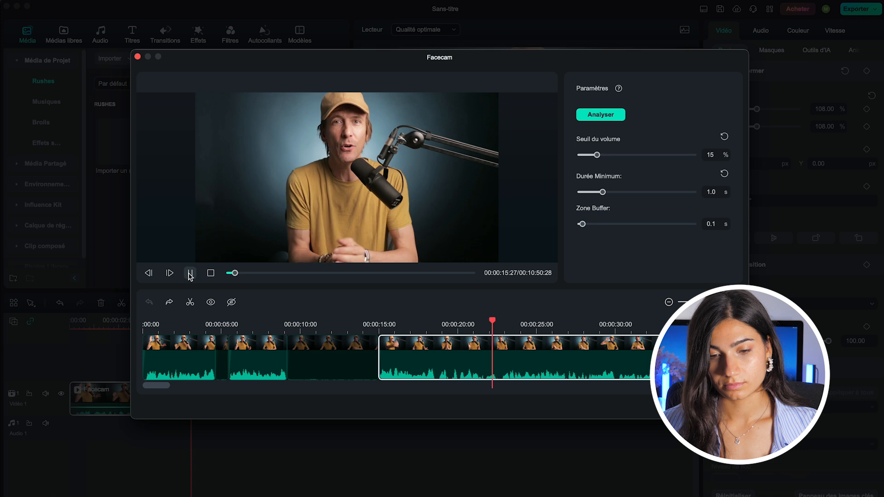
{"action": "left_click", "coordinate": [189, 274]}
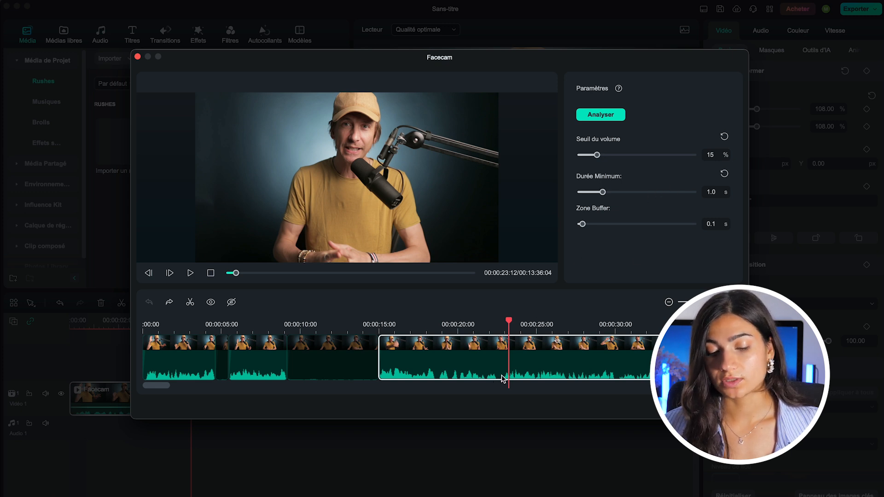
- Look through the detected silences further along the footage and replace the Facecam clip on the timeline with the silence-free result
{"action": "scroll", "coordinate": [503, 379], "scroll_direction": "right", "scroll_amount": 10}
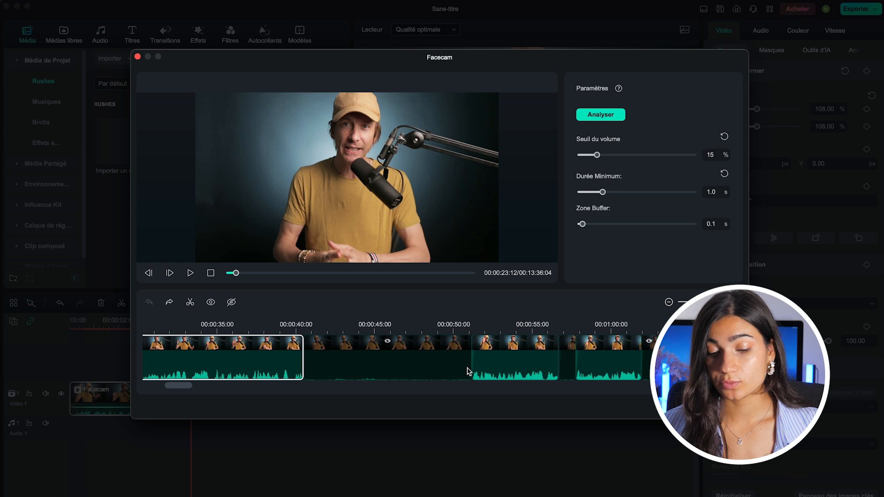
{"action": "scroll", "coordinate": [339, 365], "scroll_direction": "right", "scroll_amount": 14}
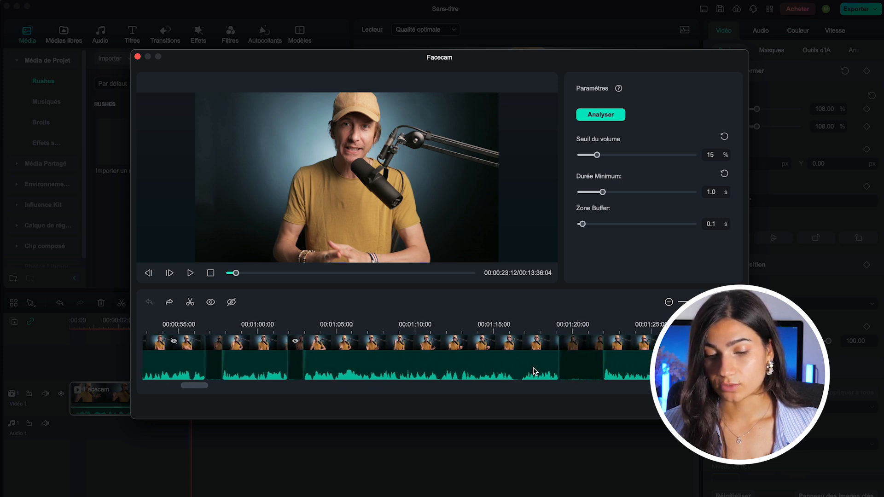
{"action": "scroll", "coordinate": [534, 371], "scroll_direction": "right", "scroll_amount": 18}
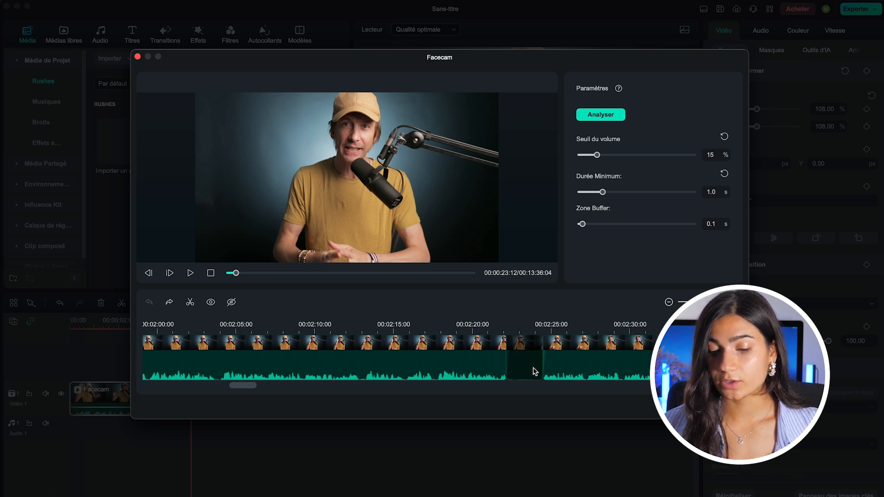
{"action": "scroll", "coordinate": [535, 372], "scroll_direction": "left", "scroll_amount": 20}
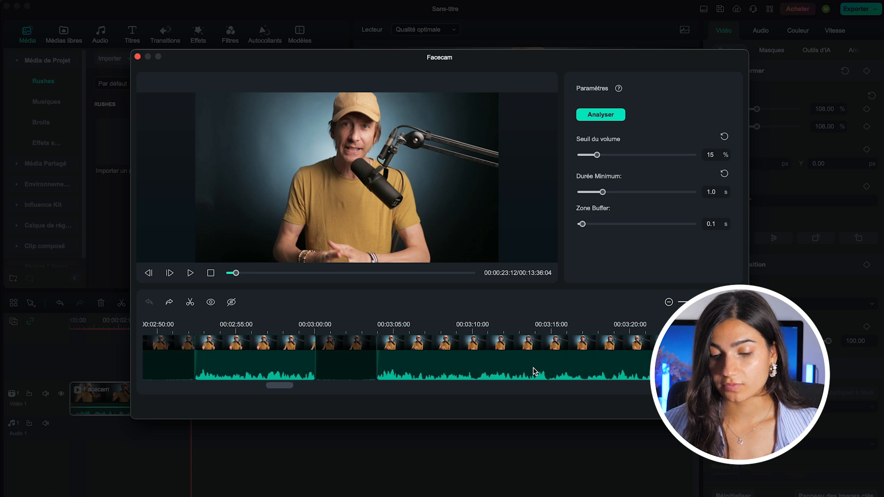
{"action": "left_click", "coordinate": [534, 371]}
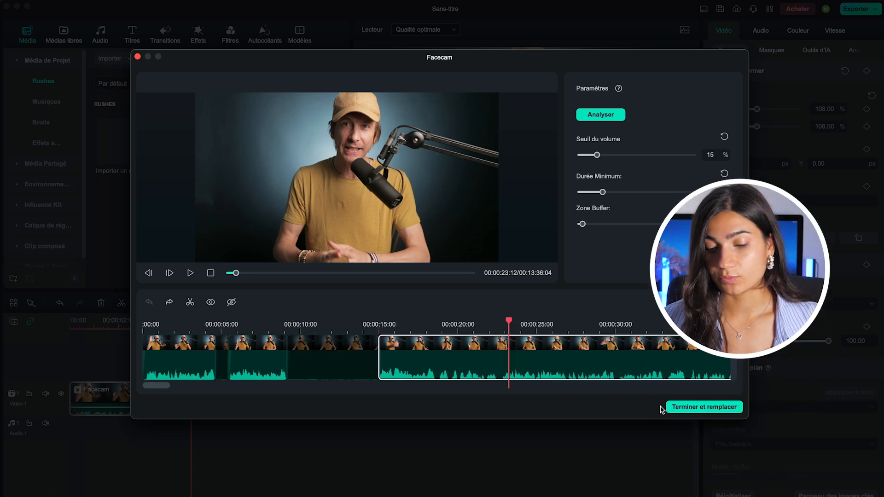
{"action": "left_click", "coordinate": [705, 408]}
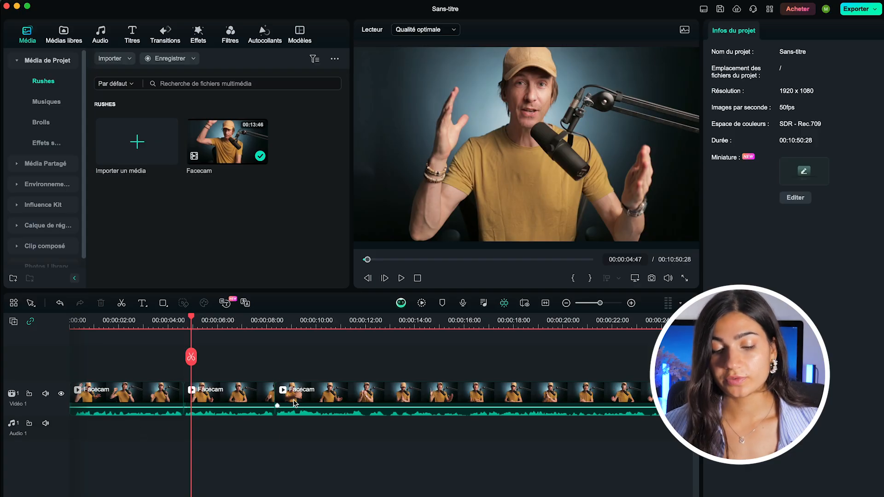
- Play the edited timeline from the start and delete the second Facecam segment, from about 4.5 to 8.5 seconds
{"action": "key", "text": "super+equal"}
{"action": "key", "text": "Home"}
{"action": "left_click", "coordinate": [401, 278]}
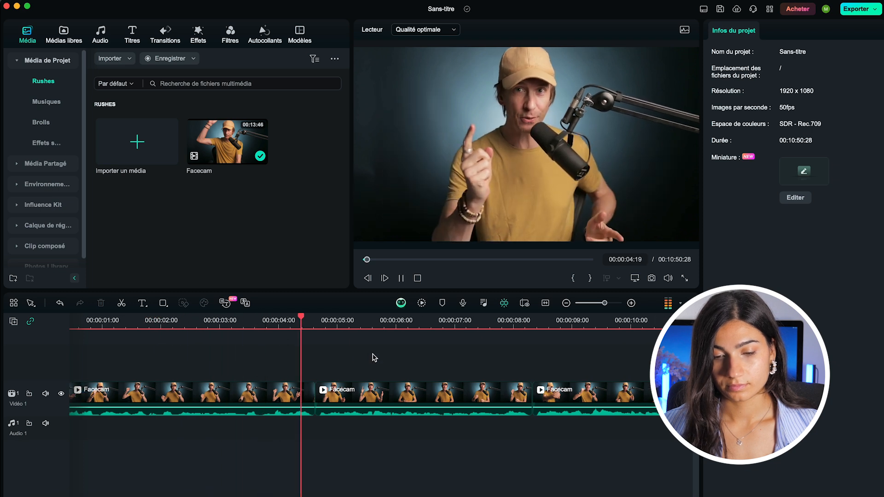
{"action": "left_click", "coordinate": [402, 279]}
{"action": "left_click", "coordinate": [386, 398]}
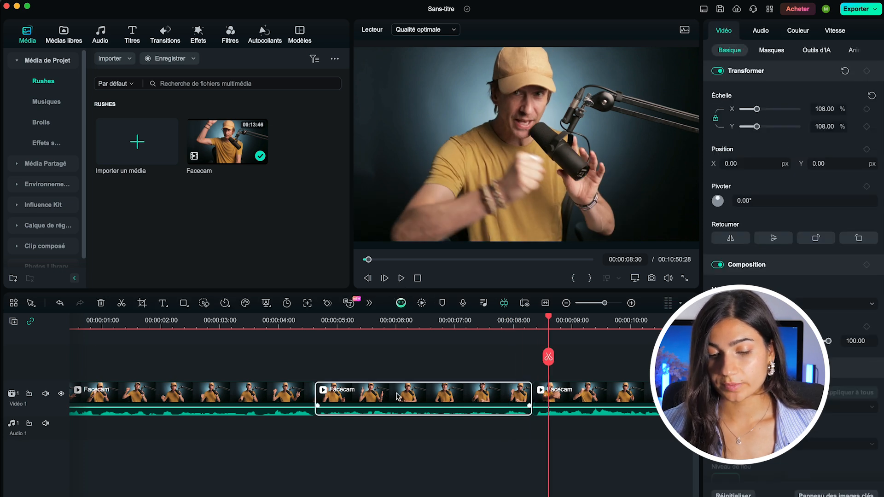
{"action": "key", "text": "Delete"}
- Play on to the pause at about 12 seconds, split the Facecam clip there and trim about half a second off the second piece's start
{"action": "left_click", "coordinate": [192, 321]}
{"action": "key", "text": "space"}
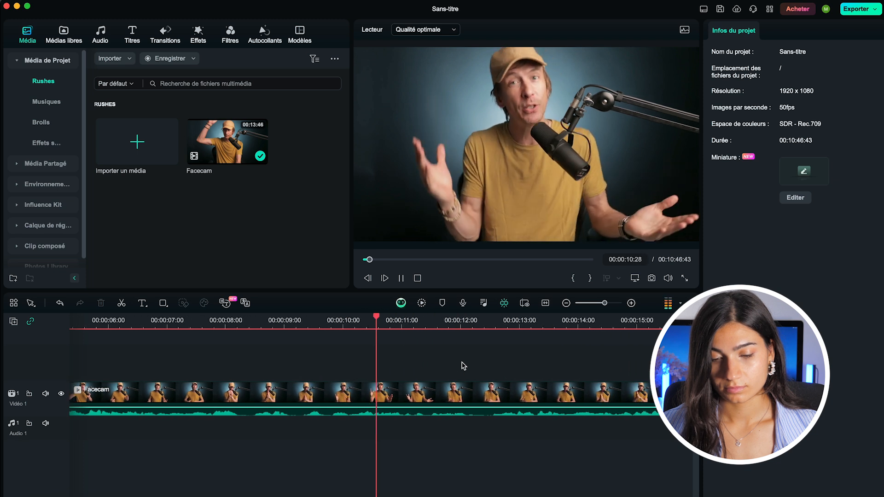
{"action": "key", "text": "space"}
{"action": "scroll", "coordinate": [413, 404], "scroll_direction": "up", "scroll_amount": 5}
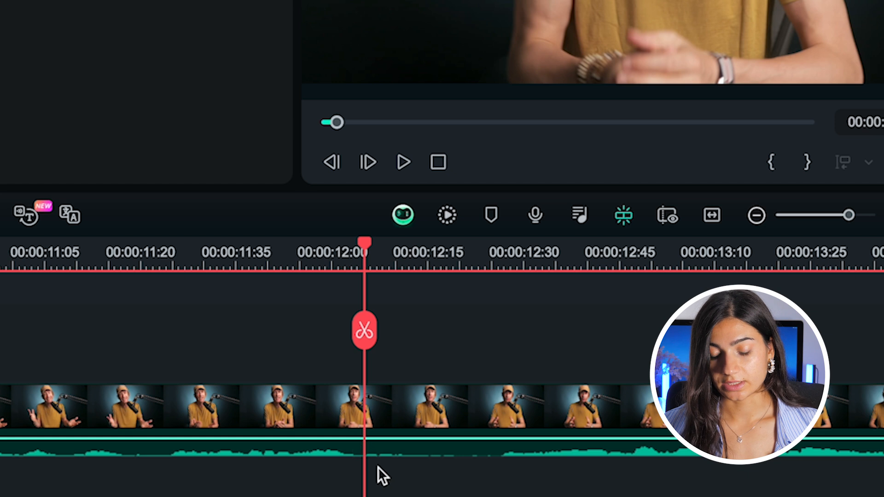
{"action": "left_click", "coordinate": [363, 332]}
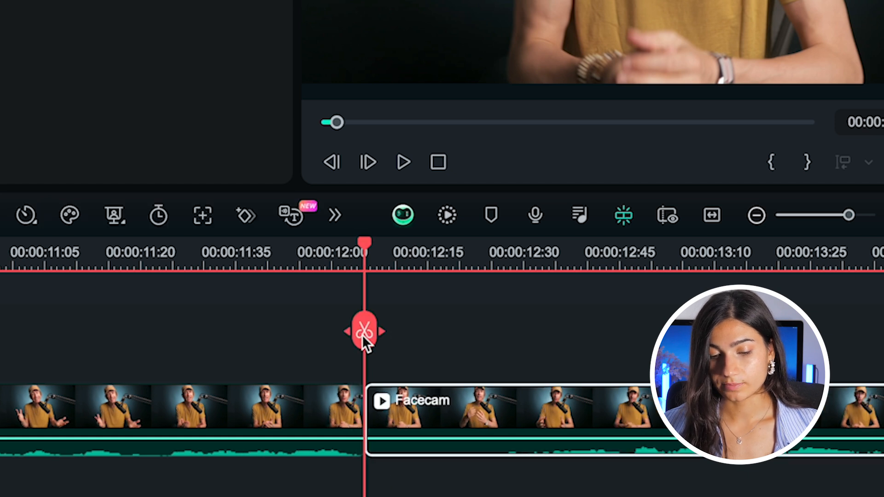
{"action": "left_click", "coordinate": [369, 391]}
{"action": "left_click_drag", "start_coordinate": [369, 390], "coordinate": [548, 481]}
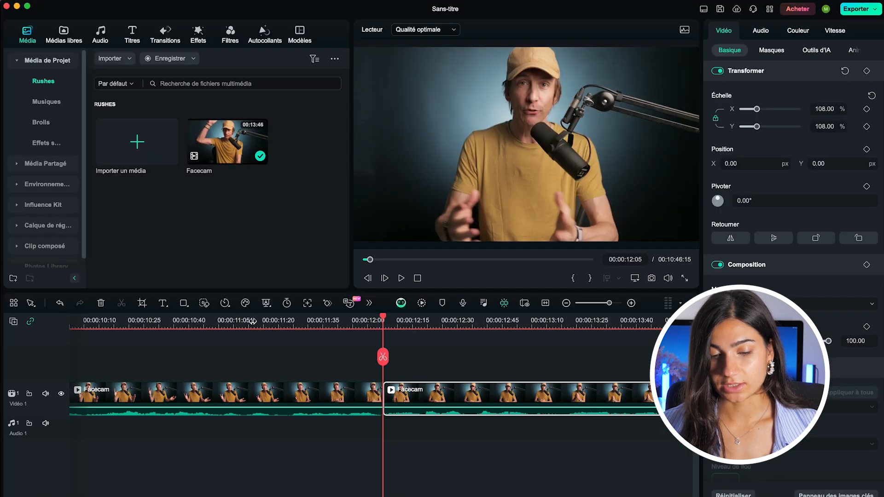
- Play across the cut at about 12 seconds and extend the second piece's start by a few frames
{"action": "left_click", "coordinate": [252, 321]}
{"action": "key", "text": "space"}
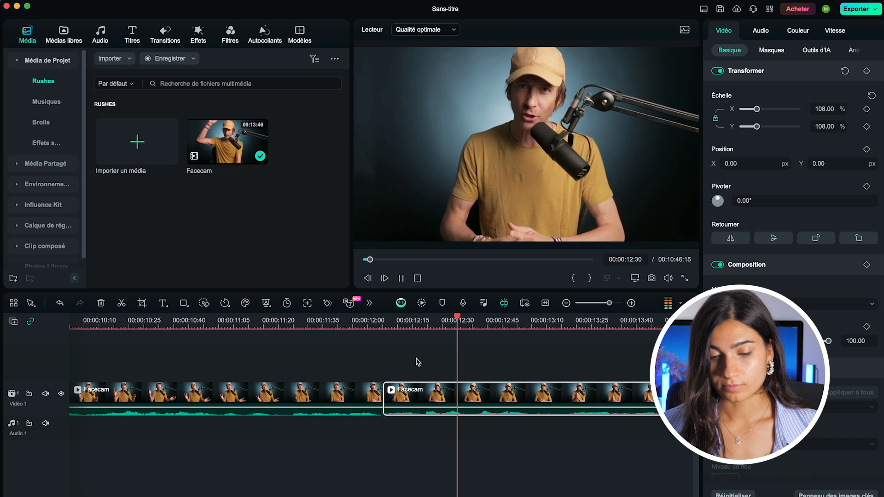
{"action": "key", "text": "space"}
{"action": "left_click_drag", "start_coordinate": [387, 390], "coordinate": [377, 392]}
- Play on to the pause near 22 seconds, split the Facecam clip at about 00:00:22:10 and trim about half a second off the second piece's start
{"action": "key", "text": "space"}
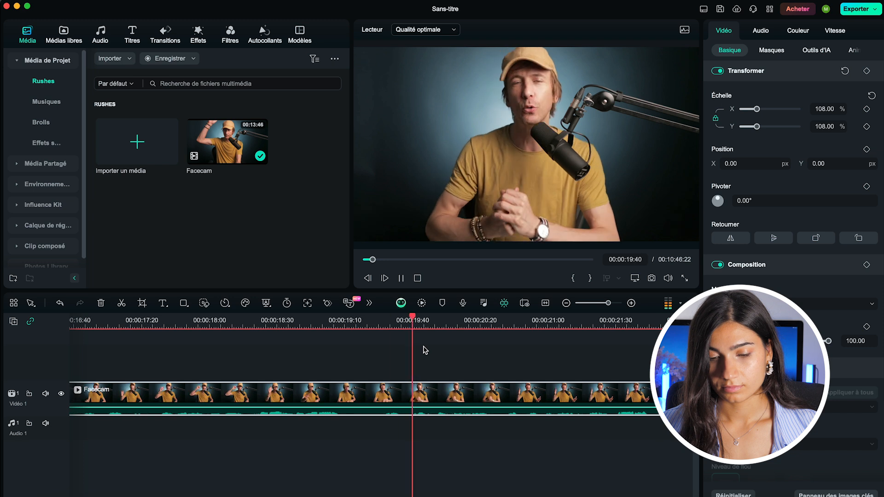
{"action": "key", "text": "space"}
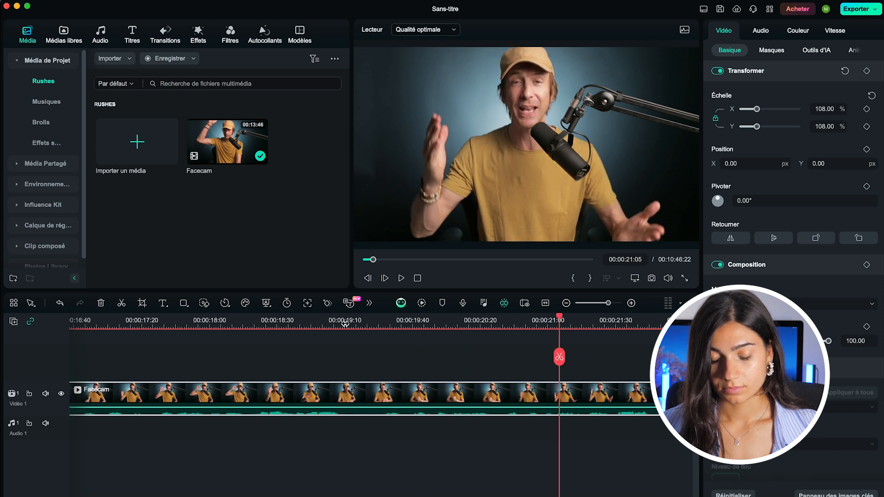
{"action": "key", "text": "space"}
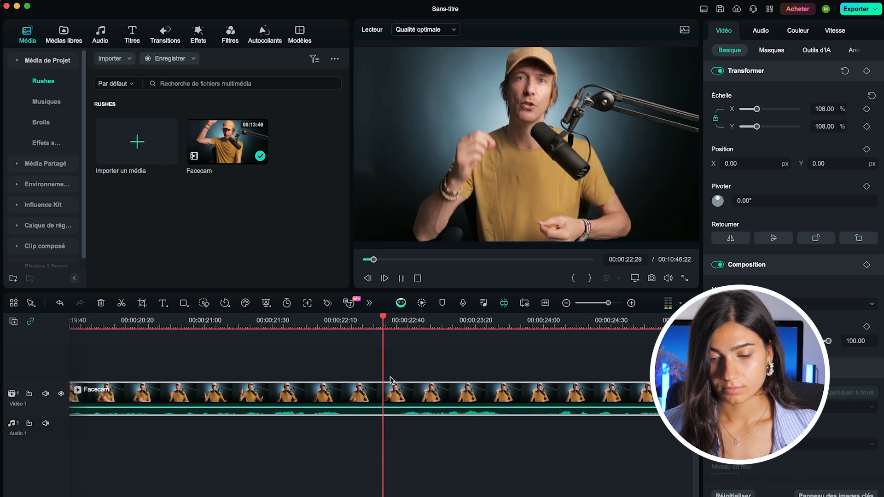
{"action": "key", "text": "space"}
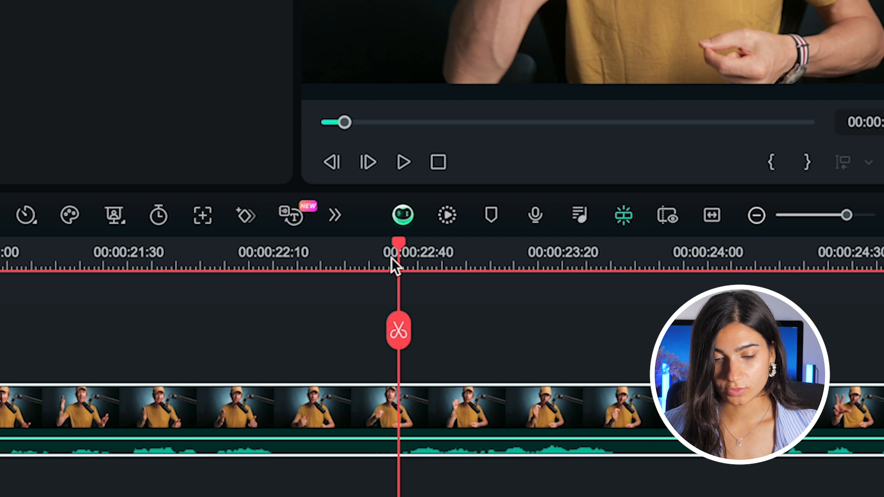
{"action": "left_click_drag", "start_coordinate": [394, 266], "coordinate": [278, 249]}
{"action": "left_click", "coordinate": [278, 333]}
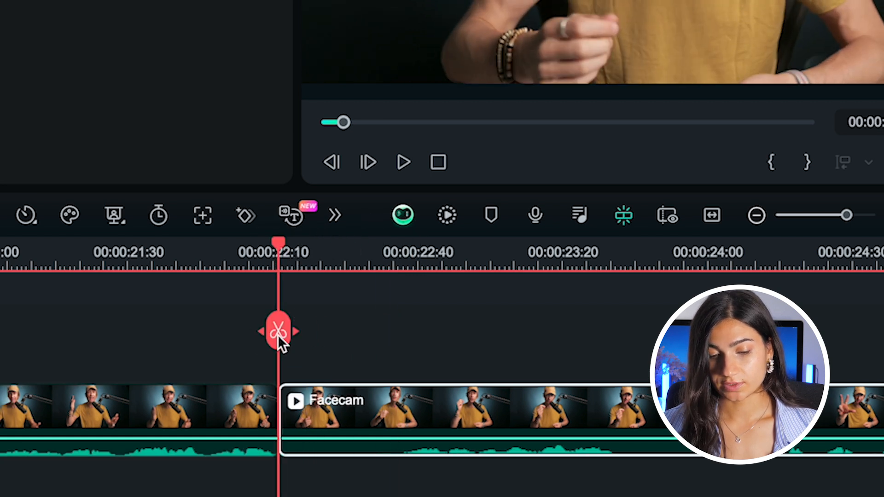
{"action": "left_click", "coordinate": [284, 413]}
{"action": "left_click", "coordinate": [285, 412]}
{"action": "left_click_drag", "start_coordinate": [286, 412], "coordinate": [412, 481]}
- Play on from 00:00:22:10 and split the Facecam clip at the pauses near 29 and 34.5 seconds
{"action": "key", "text": "space"}
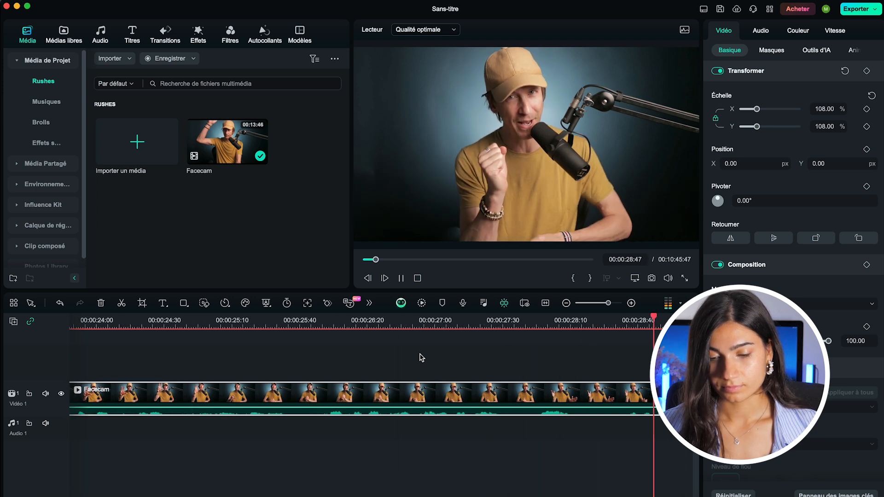
{"action": "key", "text": "super+b"}
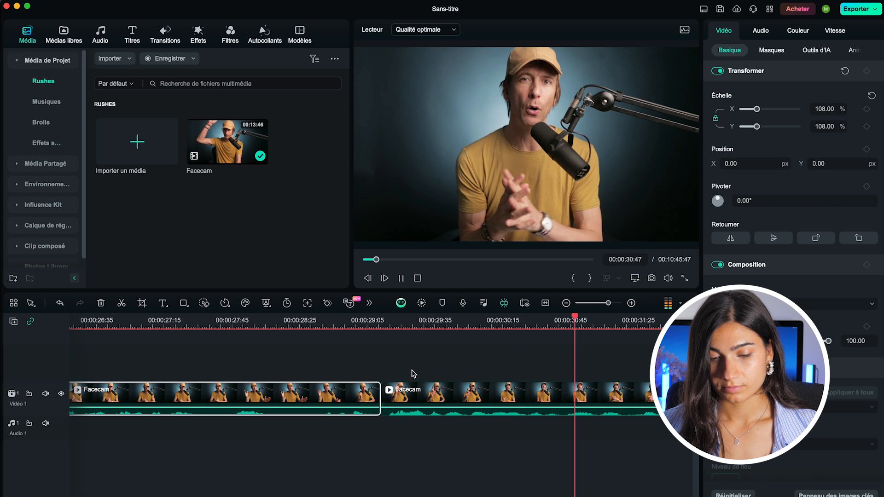
{"action": "key", "text": "space"}
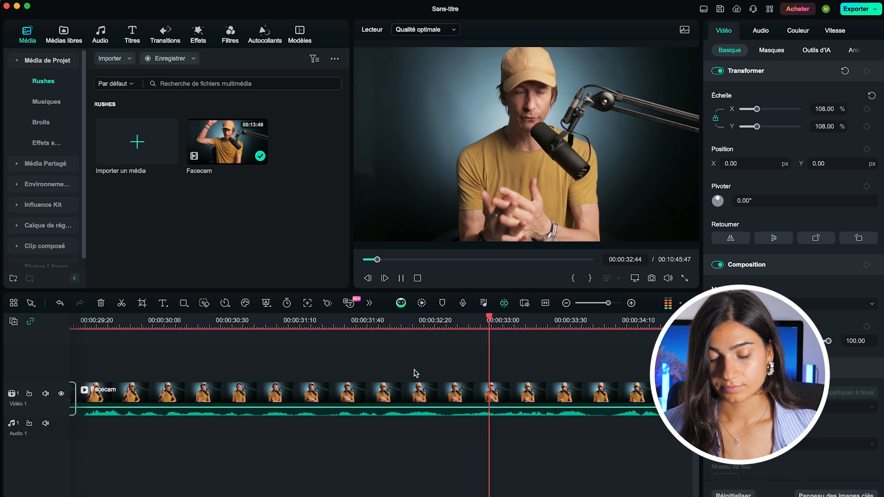
{"action": "key", "text": "super+b"}
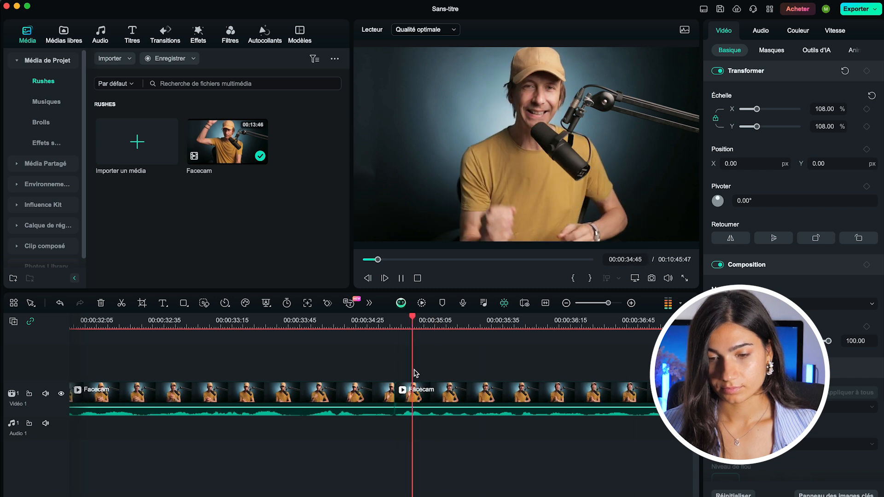
- Select the Facecam segment starting near 34.5 seconds, split it at about 39 seconds and play on to about 41 seconds
{"action": "key", "text": "space"}
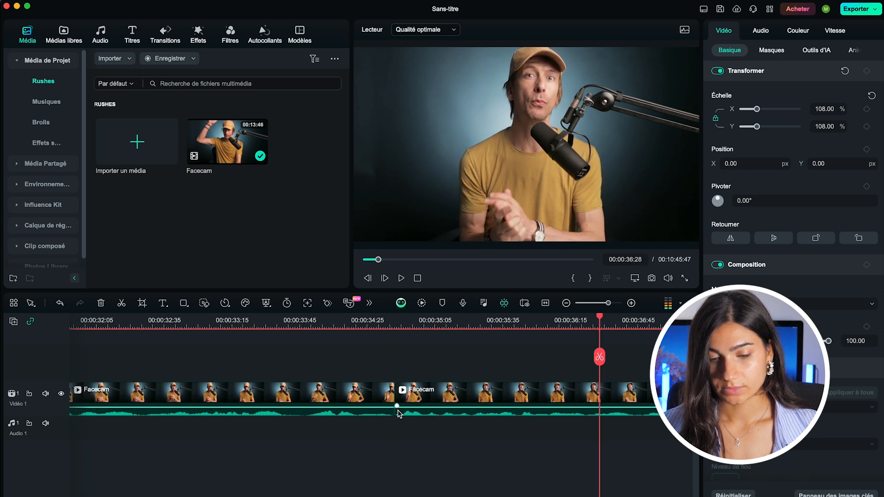
{"action": "left_click", "coordinate": [409, 397]}
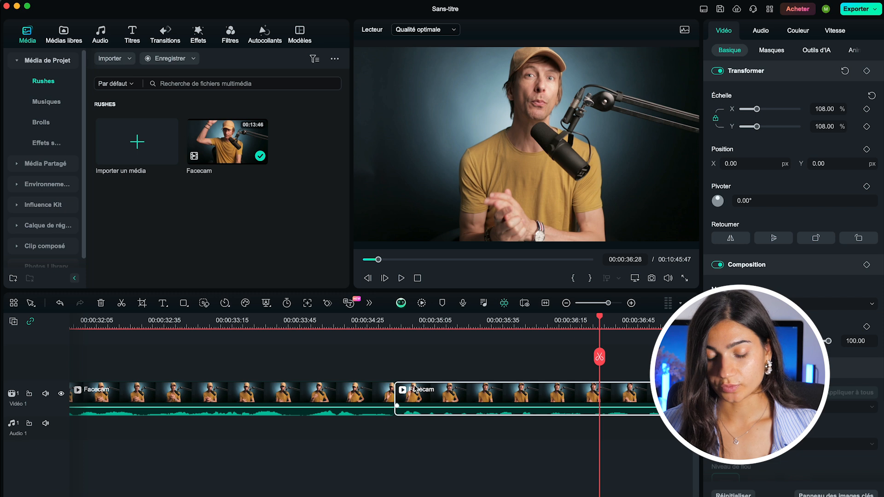
{"action": "key", "text": "space"}
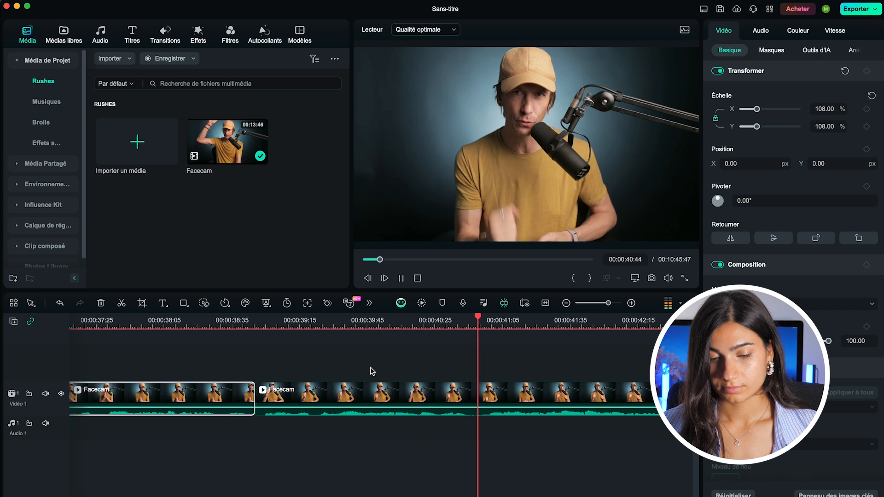
{"action": "key", "text": "space"}
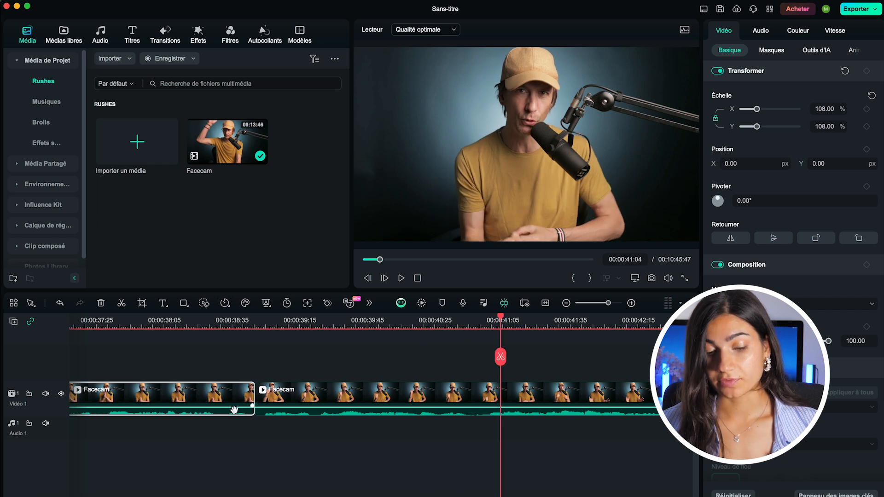
{"action": "left_click", "coordinate": [473, 380]}
{"action": "scroll", "coordinate": [472, 381], "scroll_direction": "down", "scroll_amount": 3}
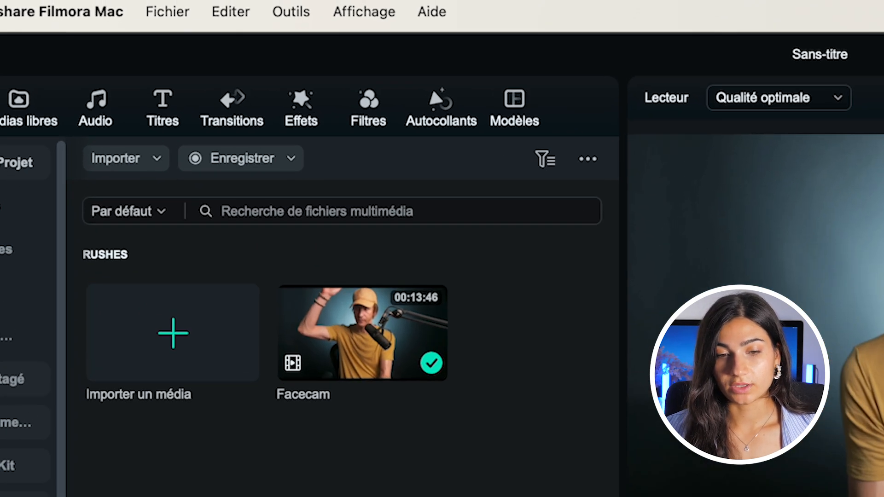
- Save the project as "Mon secret pour faire 1 million de vues" in the chosen folder
{"action": "left_click", "coordinate": [166, 11]}
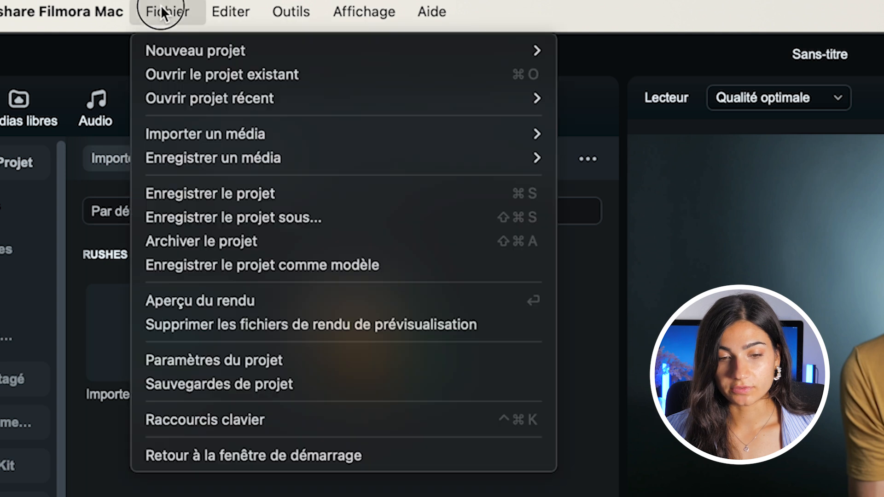
{"action": "left_click", "coordinate": [304, 193]}
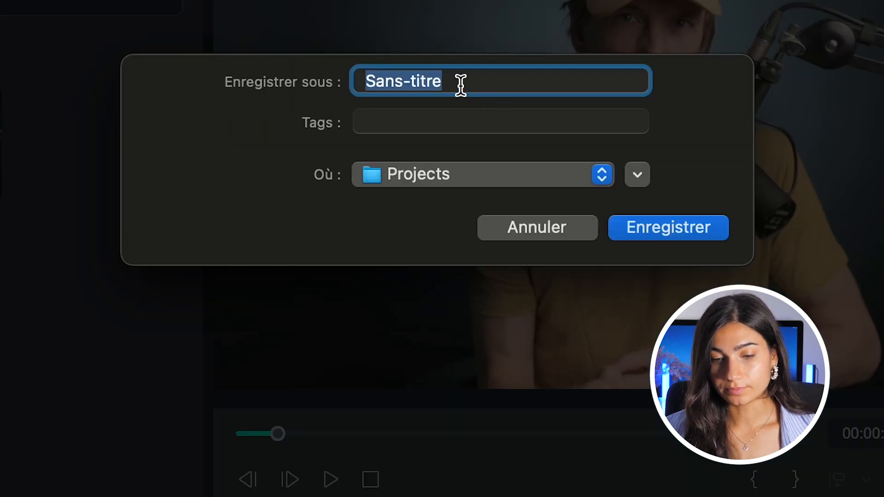
{"action": "key", "text": "super+v"}
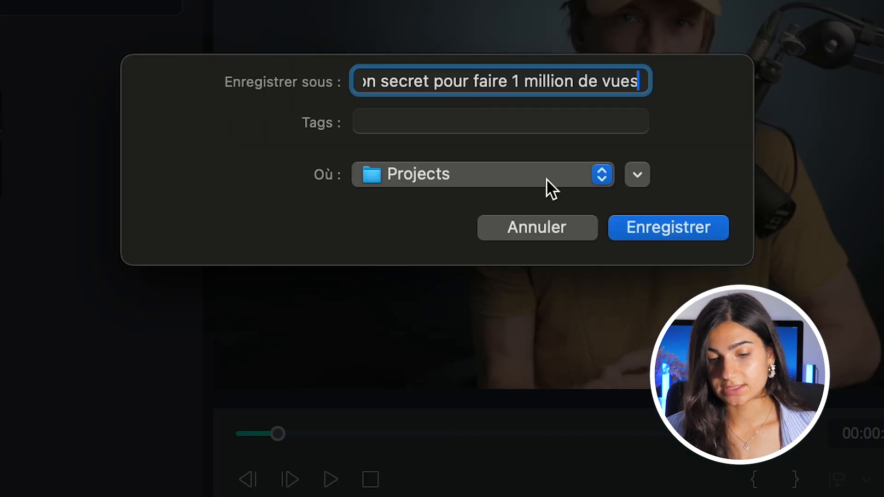
{"action": "left_click", "coordinate": [629, 175]}
{"action": "left_click", "coordinate": [203, 394]}
{"action": "left_click", "coordinate": [669, 228]}
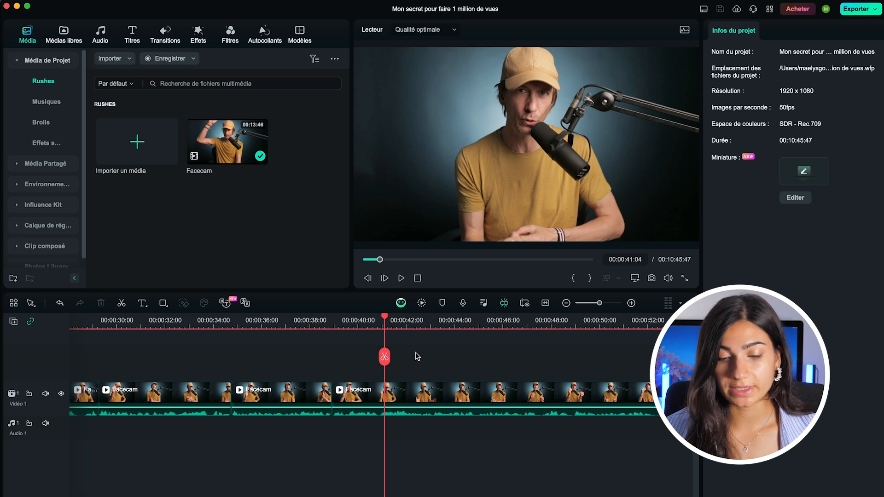
- View the selection tool's modes, including Mode Fractionnement rapide, and select the Facecam segment starting at about 35 seconds
{"action": "scroll", "coordinate": [414, 355], "scroll_direction": "down", "scroll_amount": 2}
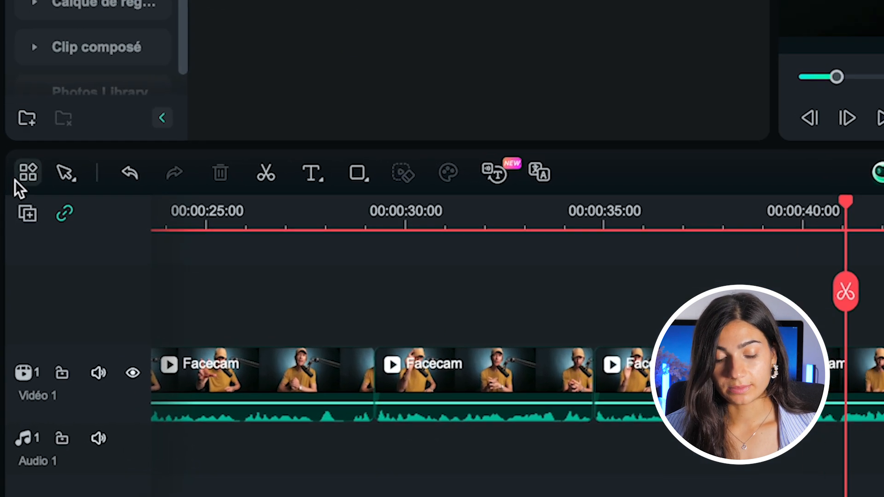
{"action": "left_click", "coordinate": [68, 170]}
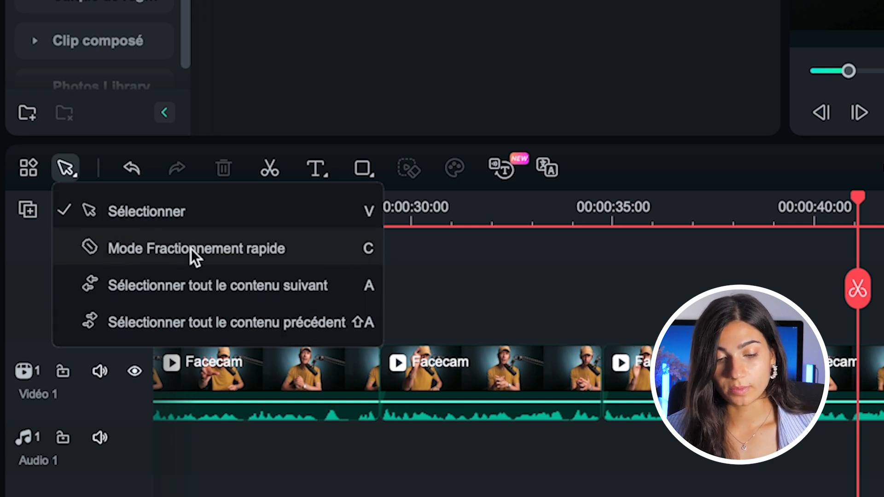
{"action": "left_click", "coordinate": [444, 303]}
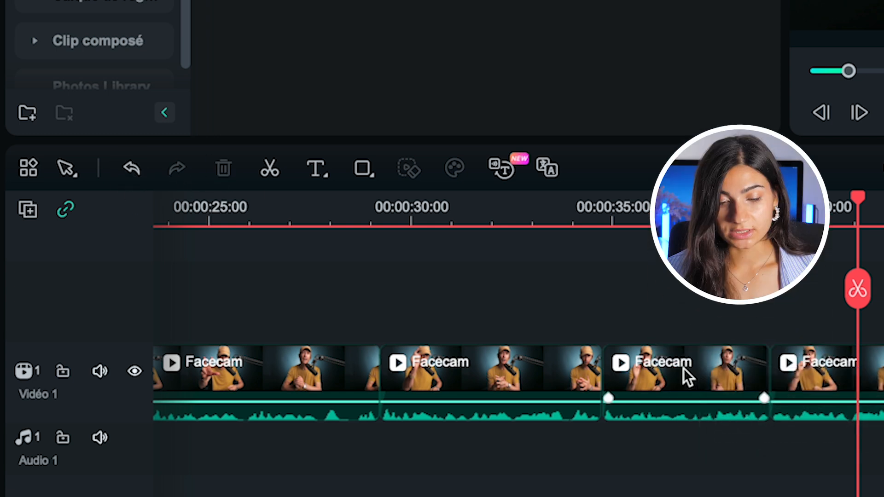
{"action": "left_click", "coordinate": [685, 375]}
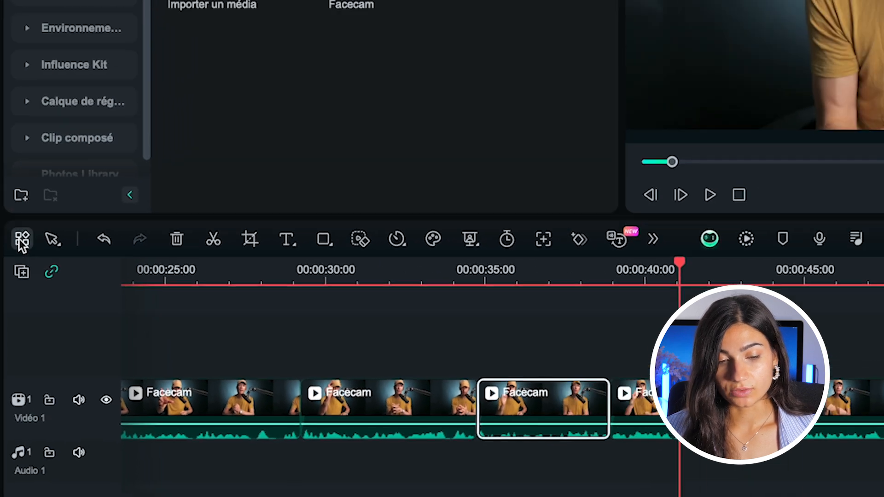
- Review the tools available in the timeline toolbar customization, such as Synchronisation auto and Détection de silence, and close it without saving
{"action": "left_click", "coordinate": [28, 170]}
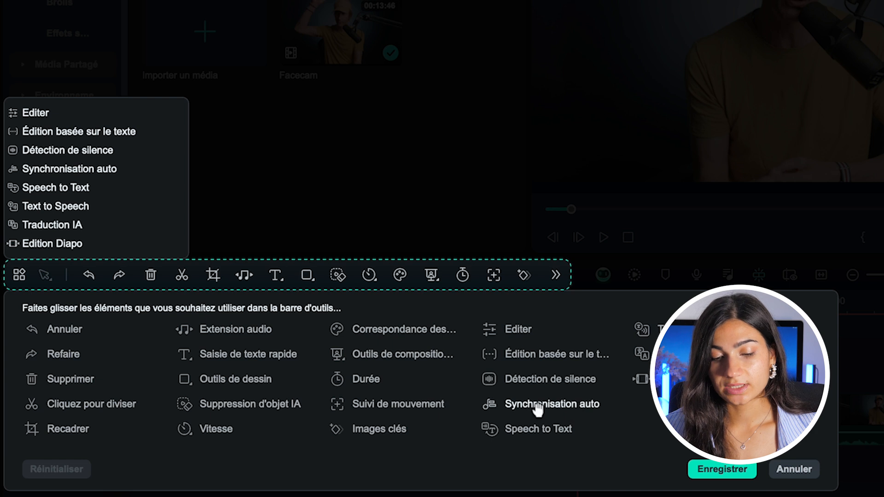
{"action": "left_click_drag", "start_coordinate": [543, 408], "coordinate": [550, 389]}
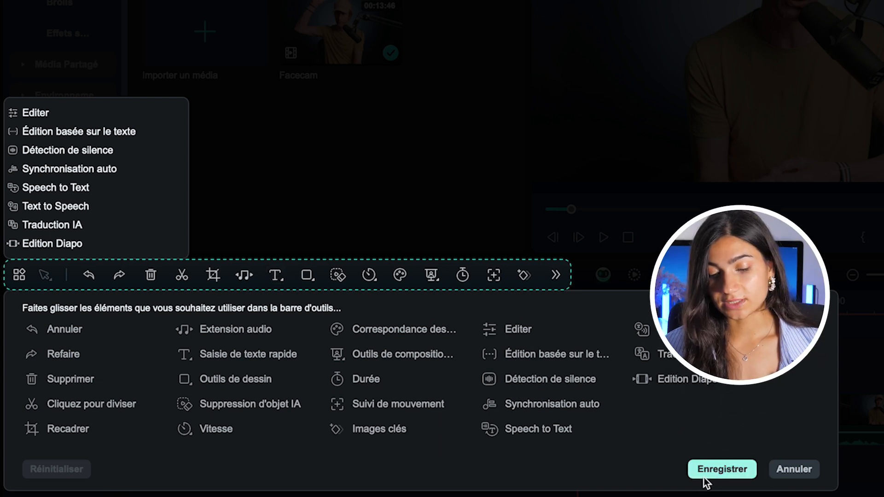
{"action": "left_click", "coordinate": [794, 470]}
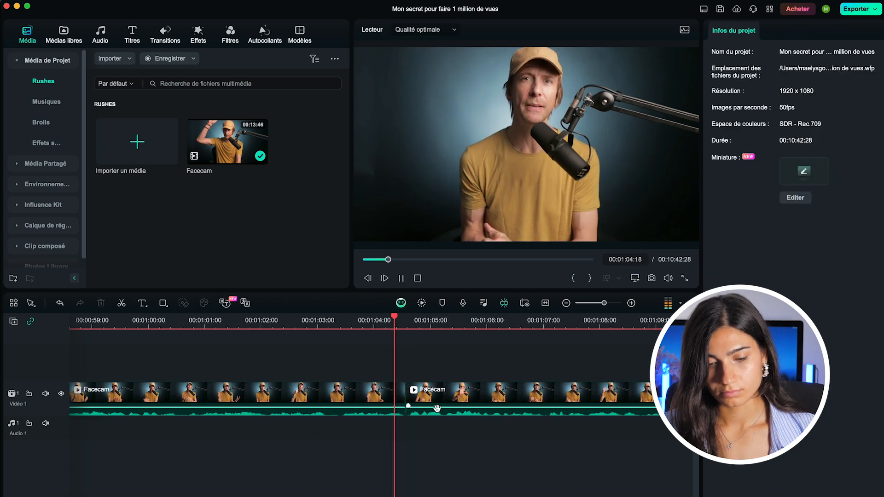
- Move the playhead back to about 00:01:03:40 and split the Facecam clip there
{"action": "left_click", "coordinate": [363, 315]}
{"action": "left_click", "coordinate": [367, 358]}
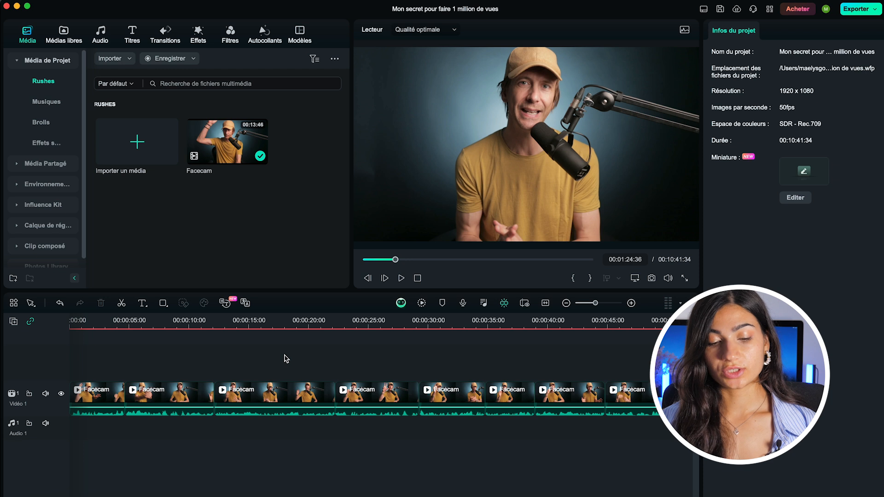
- Play the edited timeline from the start to about 12 seconds, checking the framing across the first cuts
{"action": "left_click", "coordinate": [107, 321]}
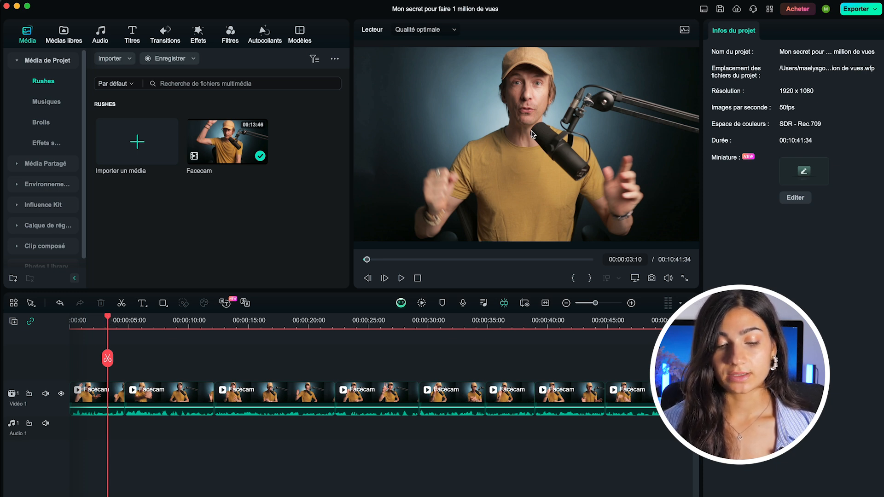
{"action": "mouse_move", "coordinate": [113, 322]}
{"action": "left_mouse_down"}
{"action": "mouse_move", "coordinate": [125, 322]}
{"action": "mouse_move", "coordinate": [113, 323]}
{"action": "left_mouse_up"}
{"action": "key", "text": "space"}
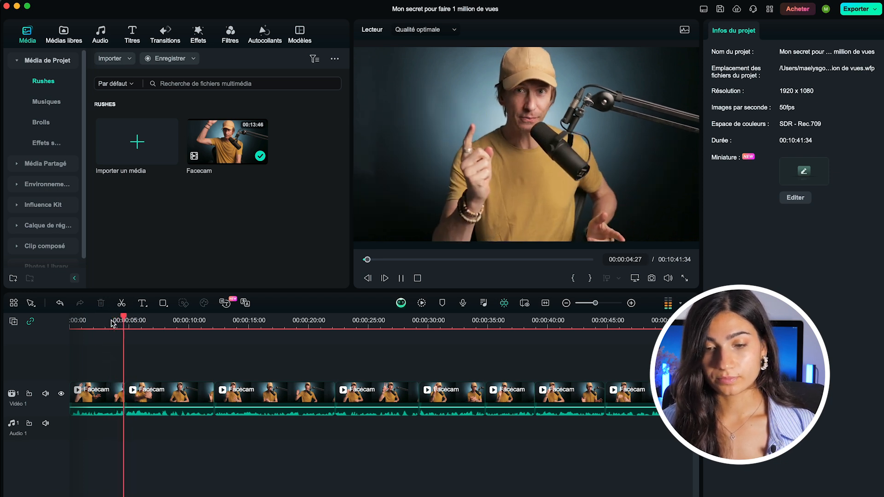
{"action": "left_click", "coordinate": [63, 320]}
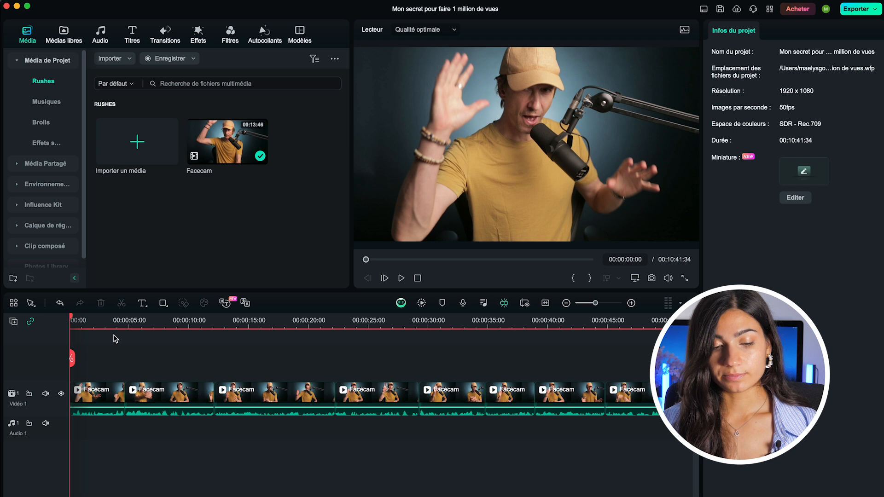
{"action": "key", "text": "space"}
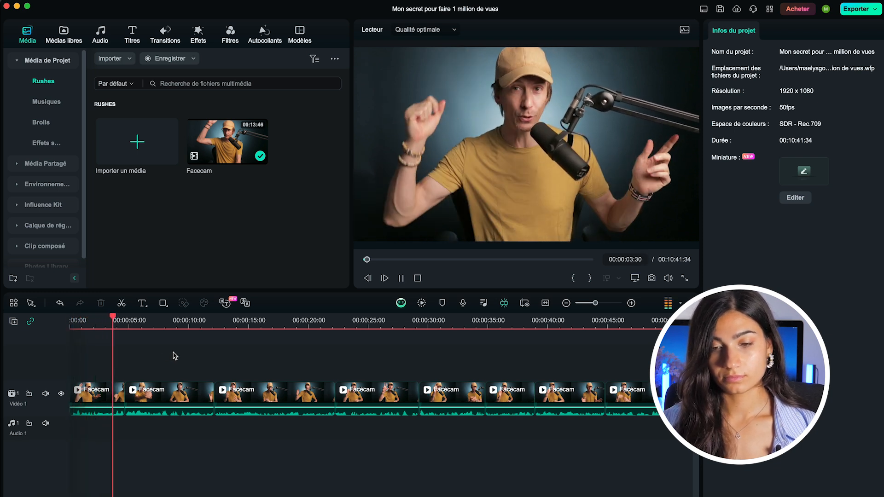
{"action": "key", "text": "space"}
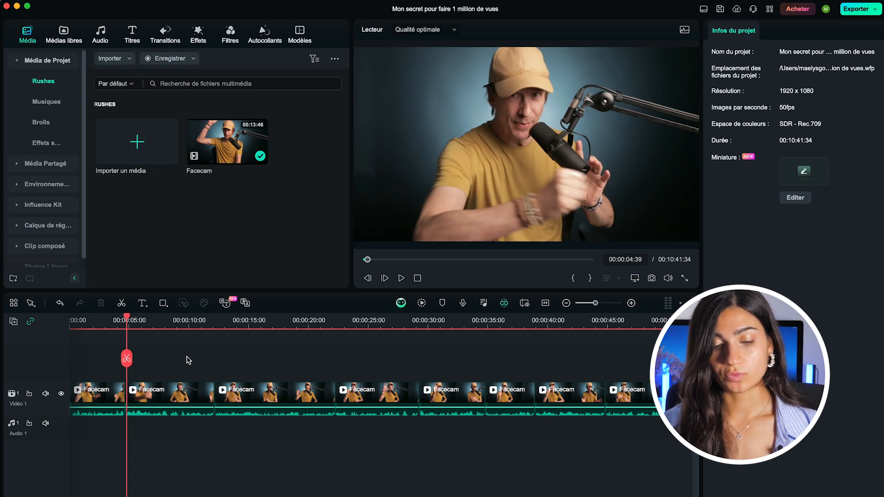
{"action": "key", "text": "space"}
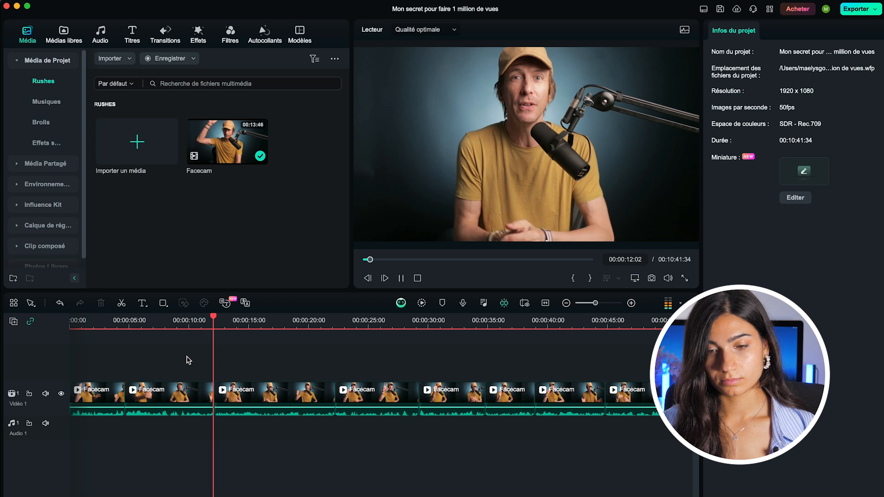
{"action": "key", "text": "space"}
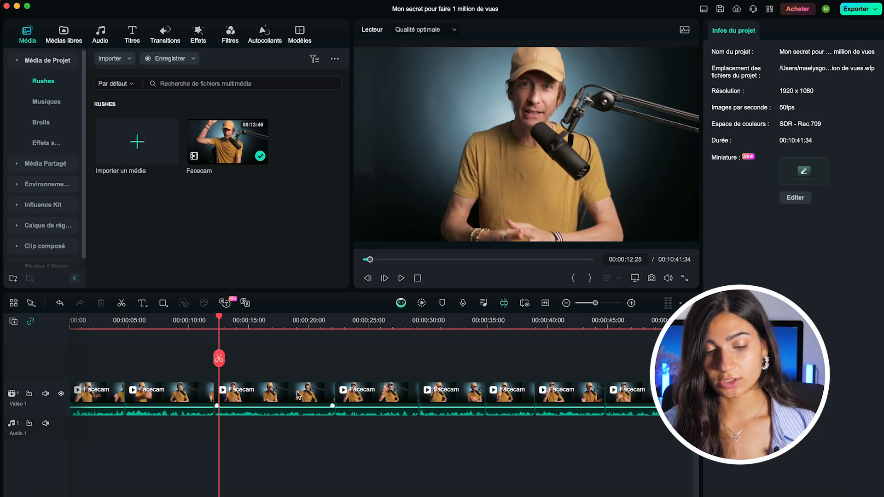
- Scale the third Facecam segment, from about 12 to 22 seconds, to 128% and set its Y position to -104 px
{"action": "left_click", "coordinate": [271, 393]}
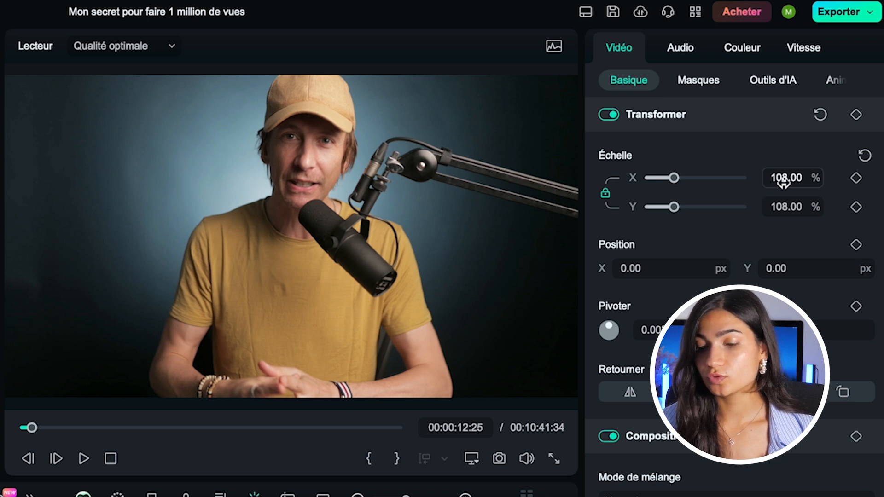
{"action": "type", "text": "12"}
{"action": "key", "text": "Return"}
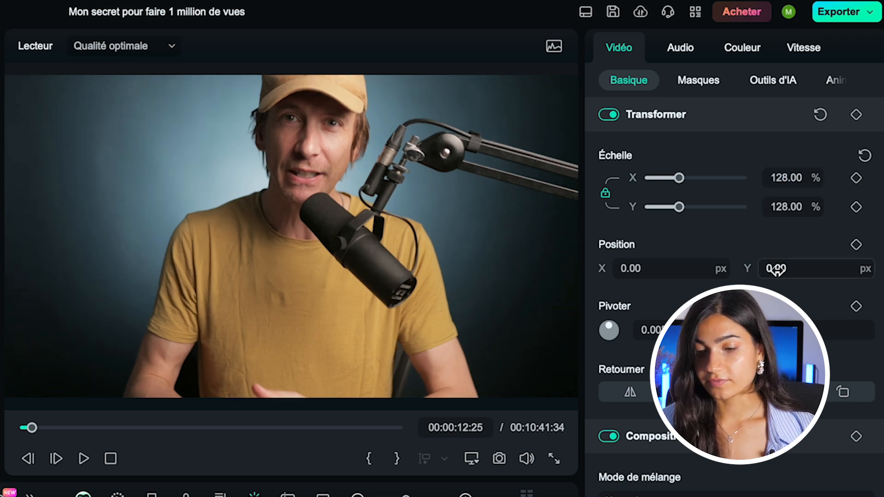
{"action": "left_click_drag", "start_coordinate": [777, 268], "coordinate": [687, 252]}
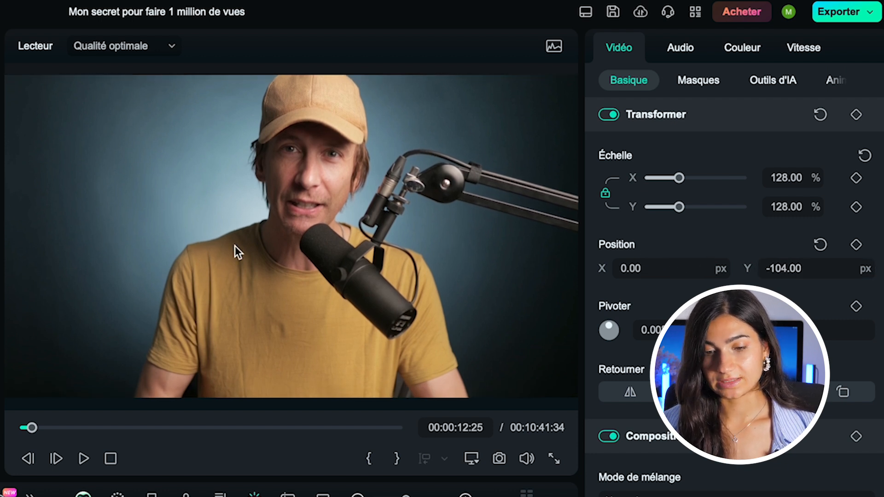
- Play the enlarged third segment and the following one up to about 30 seconds, checking the zoom change at the cuts
{"action": "left_click", "coordinate": [235, 496]}
{"action": "key", "text": "space"}
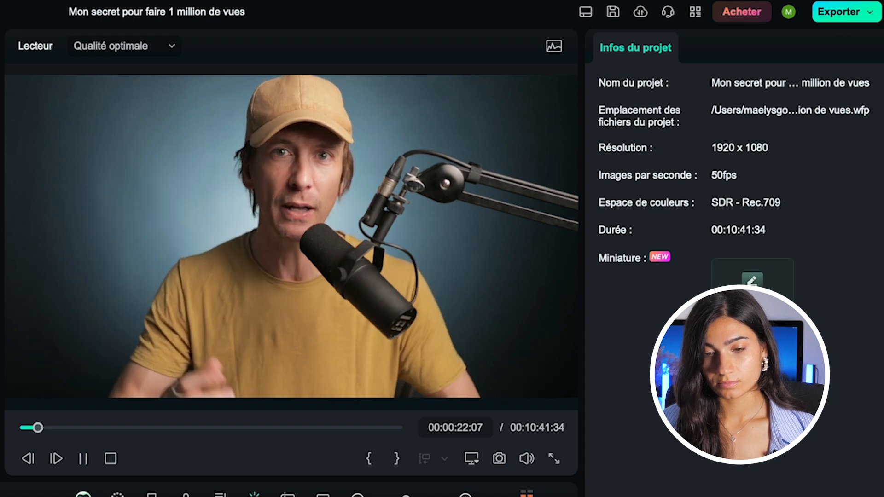
{"action": "key", "text": "space"}
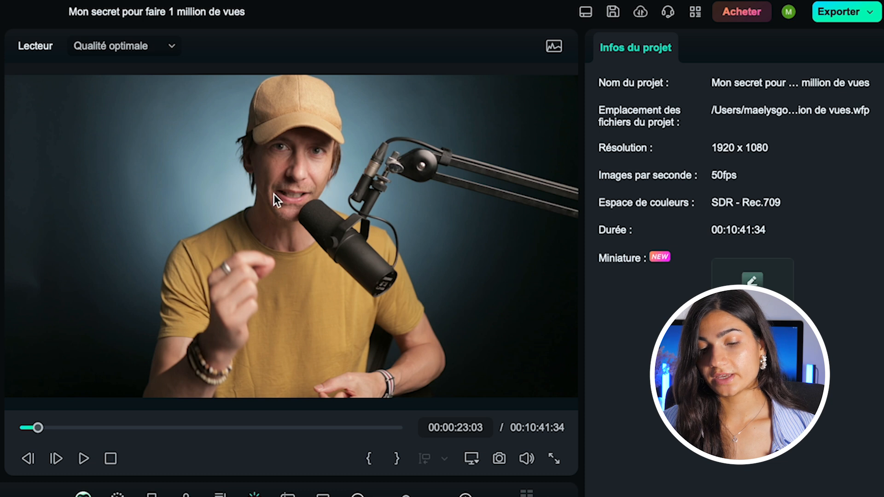
{"action": "key", "text": "space"}
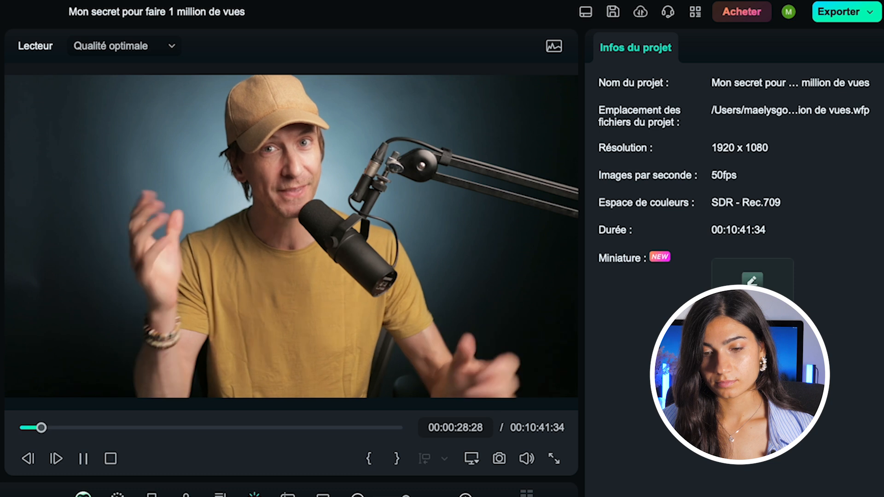
{"action": "key", "text": "space"}
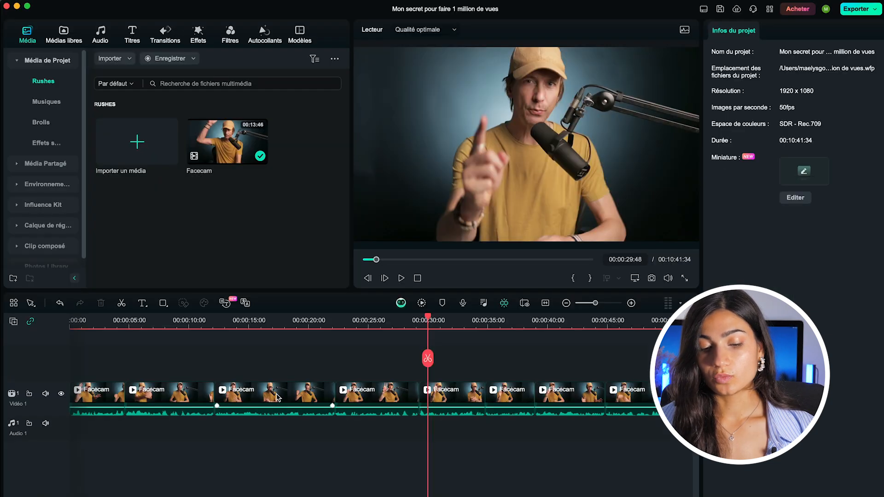
- Copy the effects of the enlarged third Facecam segment, between about 12 and 22 seconds
{"action": "left_click", "coordinate": [274, 395]}
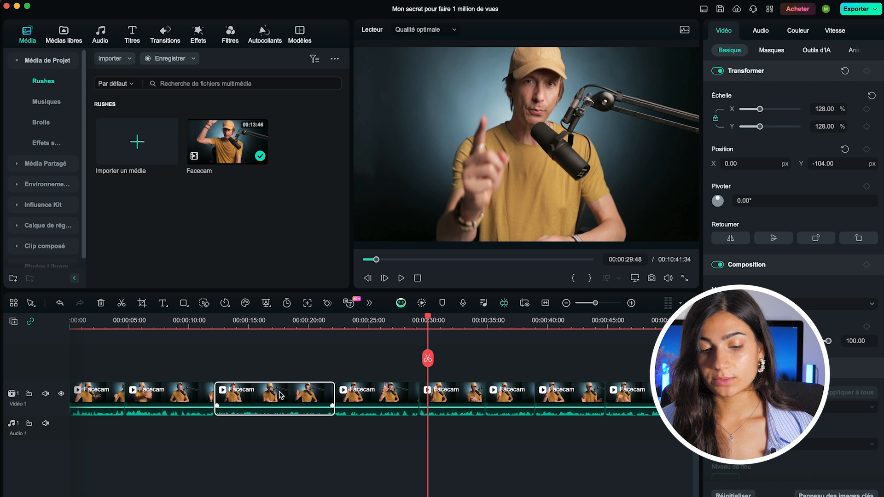
{"action": "right_click", "coordinate": [281, 395]}
{"action": "mouse_move", "coordinate": [295, 283]}
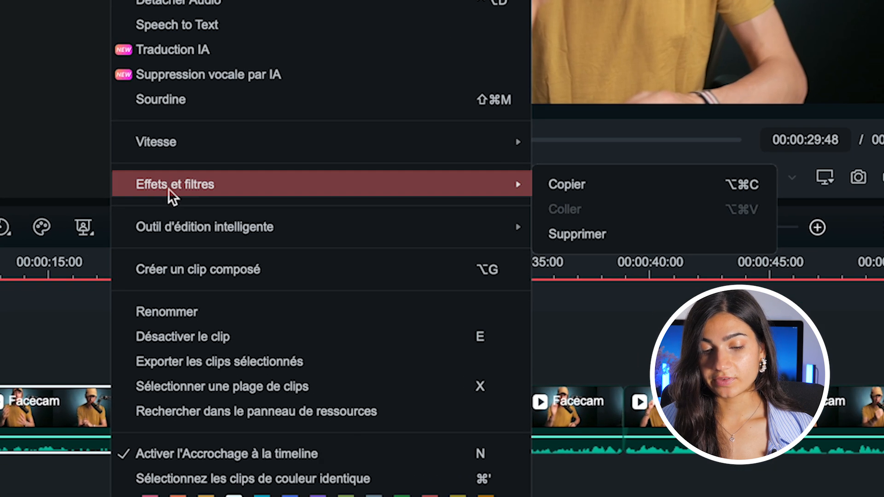
{"action": "left_click", "coordinate": [596, 184]}
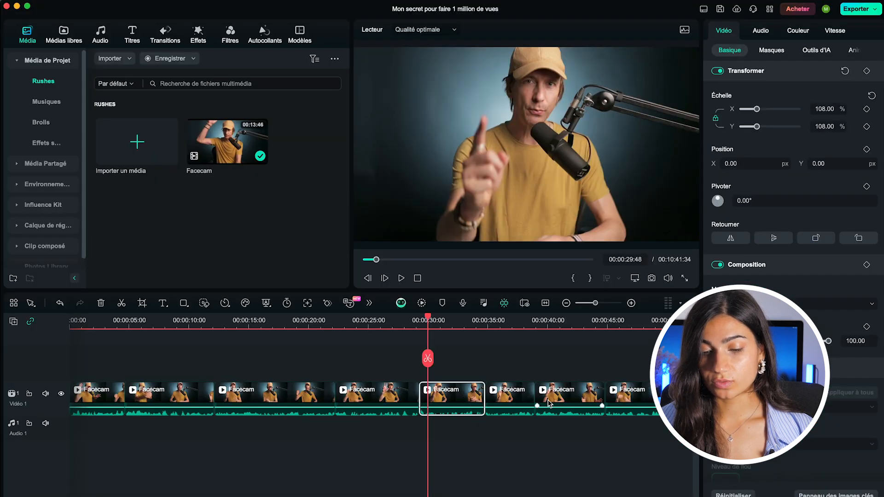
- Select alternate Facecam segments starting at about 29, 39, 54 and 65 seconds and paste the copied effects onto them
{"action": "left_click", "coordinate": [548, 403], "text": "super"}
{"action": "key", "text": "super+minus"}
{"action": "key", "text": "super+minus"}
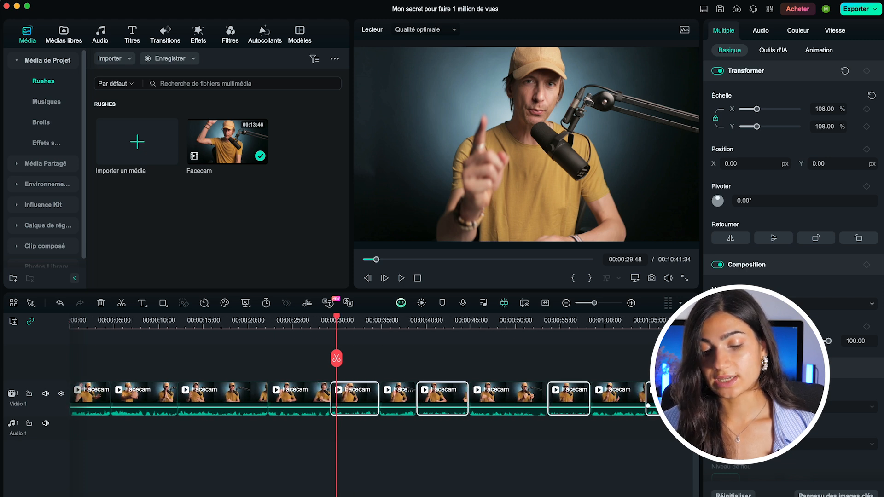
{"action": "right_click", "coordinate": [673, 396]}
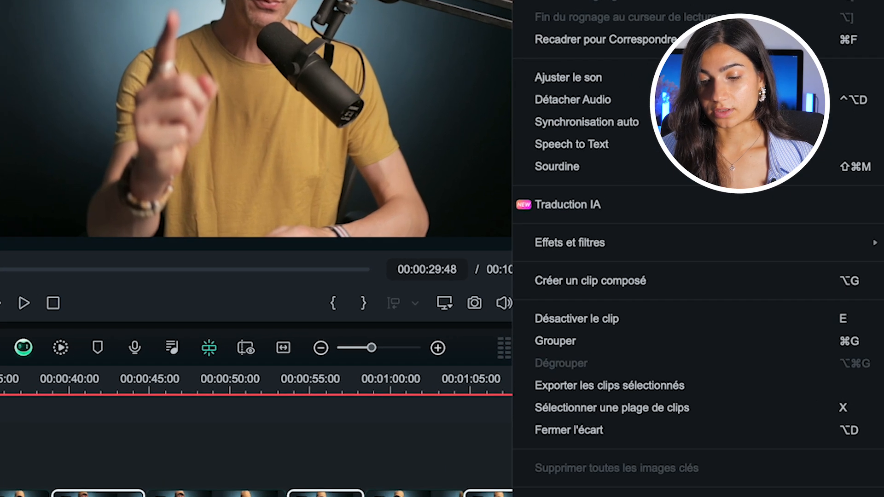
{"action": "mouse_move", "coordinate": [713, 247]}
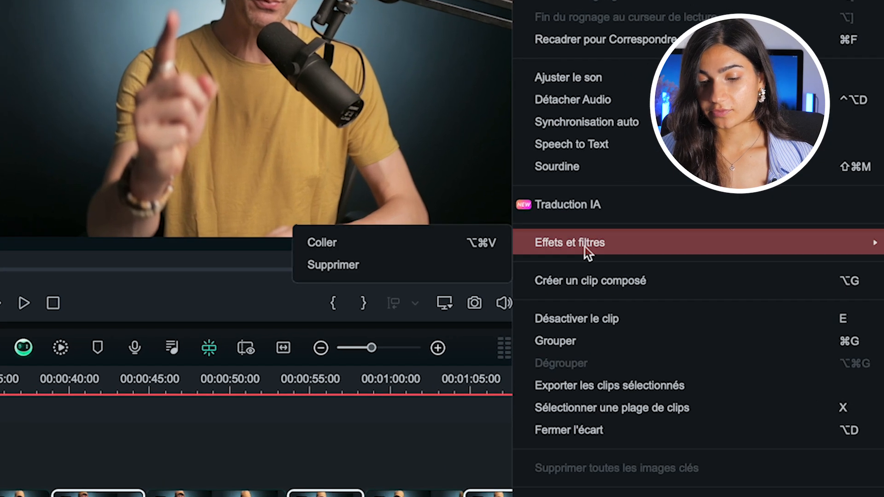
{"action": "left_click", "coordinate": [456, 242]}
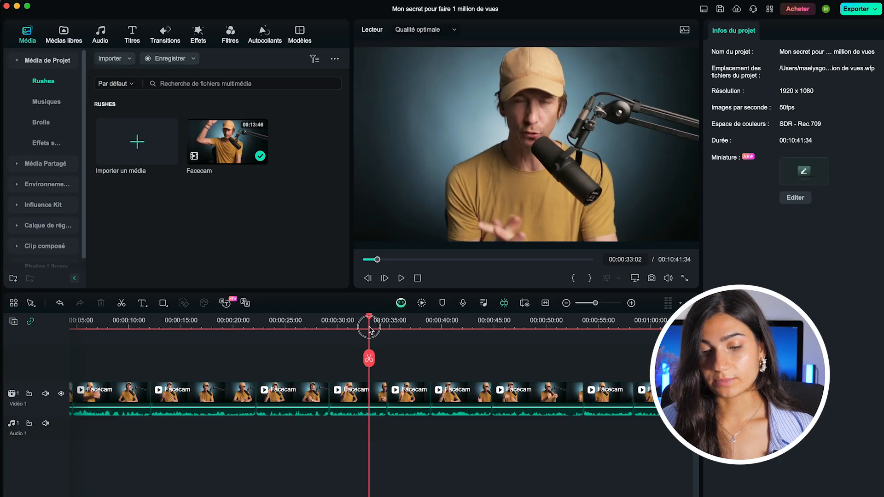
- Scrub the timeline from about 33 seconds to 01:23, checking the alternating framing across the Facecam cuts
{"action": "left_click_drag", "start_coordinate": [369, 328], "coordinate": [599, 320]}
{"action": "key", "text": "super+minus"}
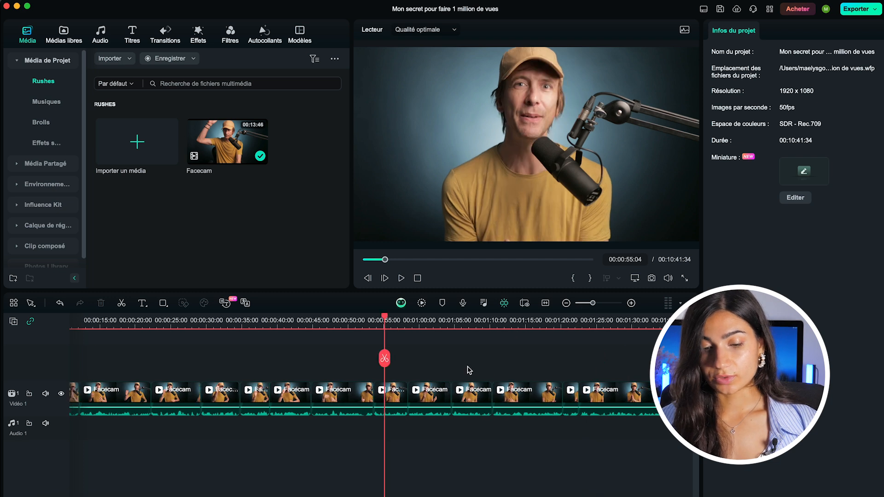
{"action": "scroll", "coordinate": [396, 372], "scroll_direction": "left", "scroll_amount": 3}
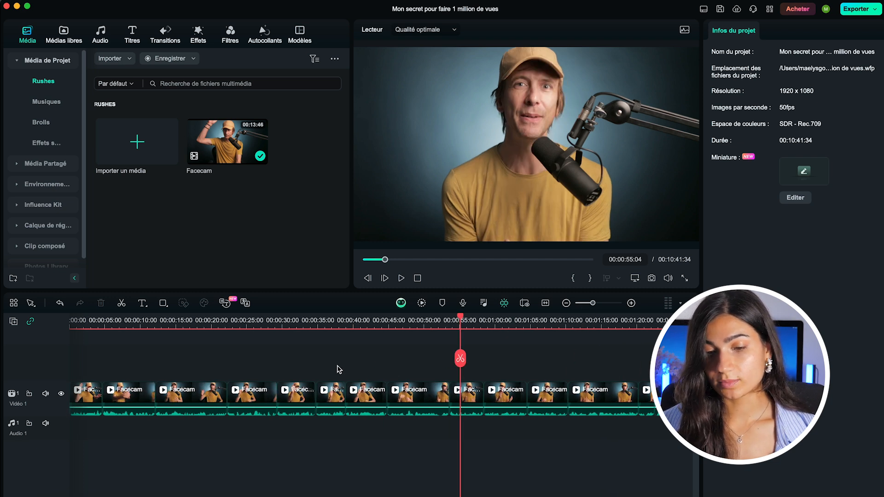
{"action": "scroll", "coordinate": [339, 370], "scroll_direction": "right", "scroll_amount": 6}
{"action": "left_click", "coordinate": [425, 325]}
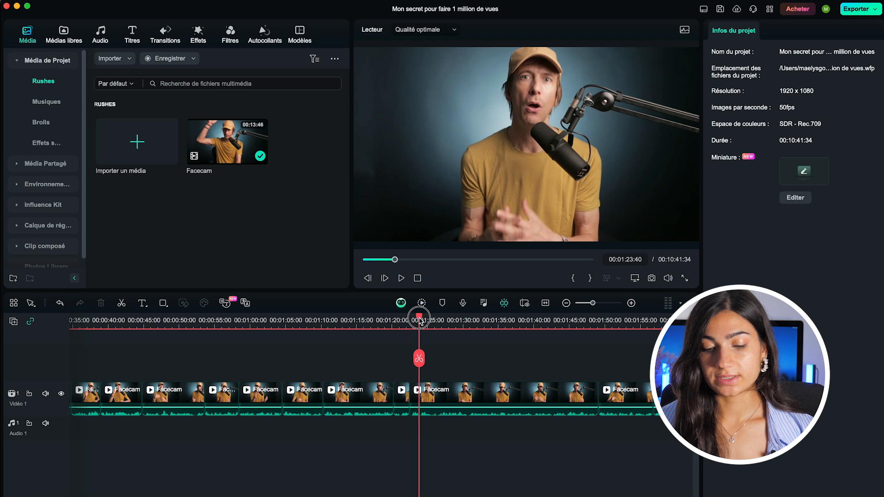
- Add a scale keyframe at the start of the Facecam segment that begins at about 01:13:01
{"action": "left_click", "coordinate": [452, 400]}
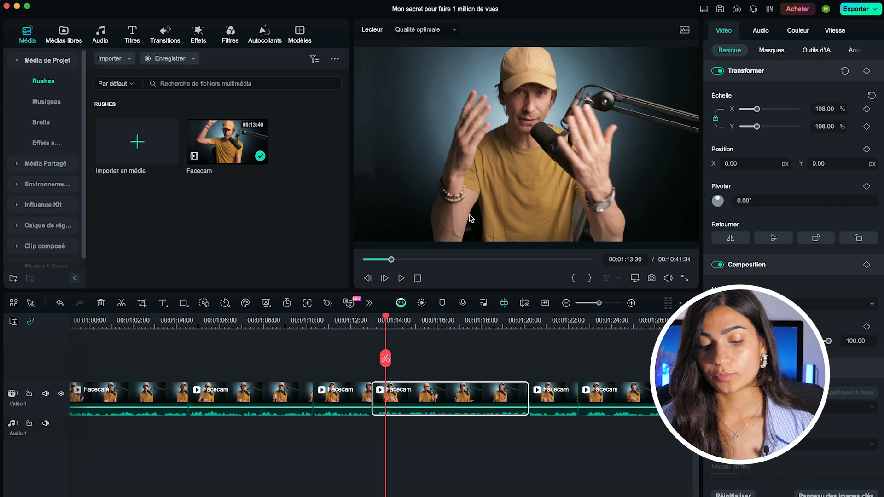
{"action": "left_click_drag", "start_coordinate": [385, 316], "coordinate": [373, 316]}
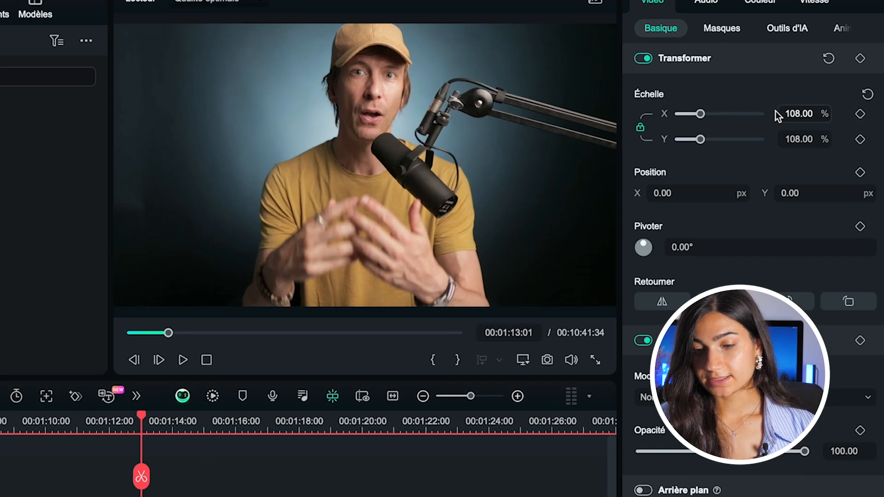
{"action": "left_click", "coordinate": [858, 120]}
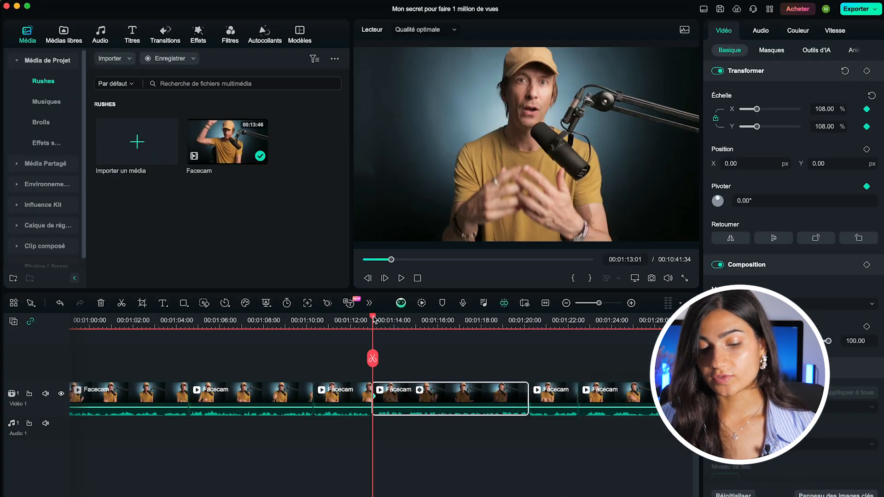
- Near the end of that segment, at 01:20:08, set the scale to 128% and the Y position to -14 px
{"action": "left_click_drag", "start_coordinate": [373, 322], "coordinate": [527, 333]}
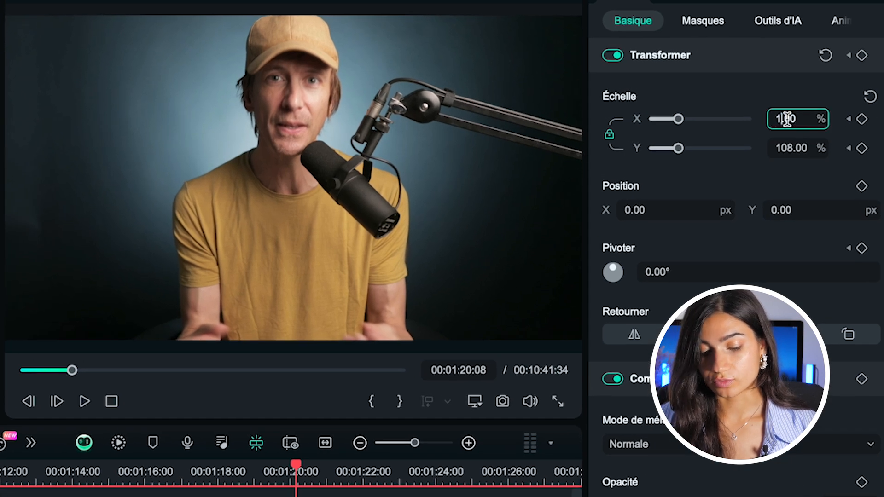
{"action": "key", "text": "Return"}
{"action": "left_click_drag", "start_coordinate": [776, 214], "coordinate": [697, 202]}
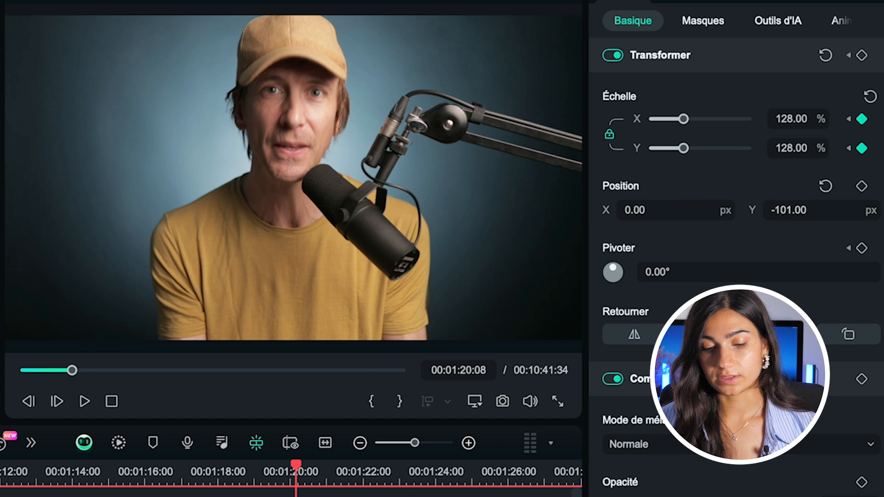
- Play the keyframed segment from about 01:13 to 01:20 and scrub back through it, checking the progressive zoom
{"action": "left_click", "coordinate": [37, 470]}
{"action": "key", "text": "space"}
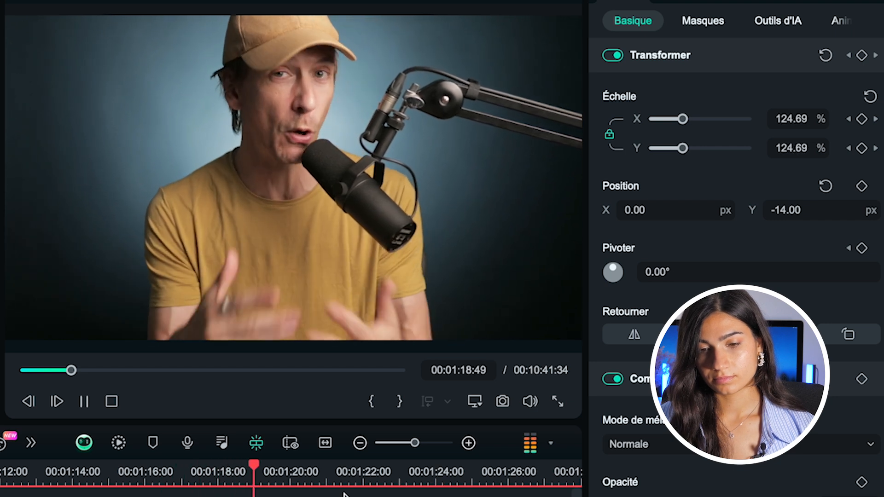
{"action": "key", "text": "space"}
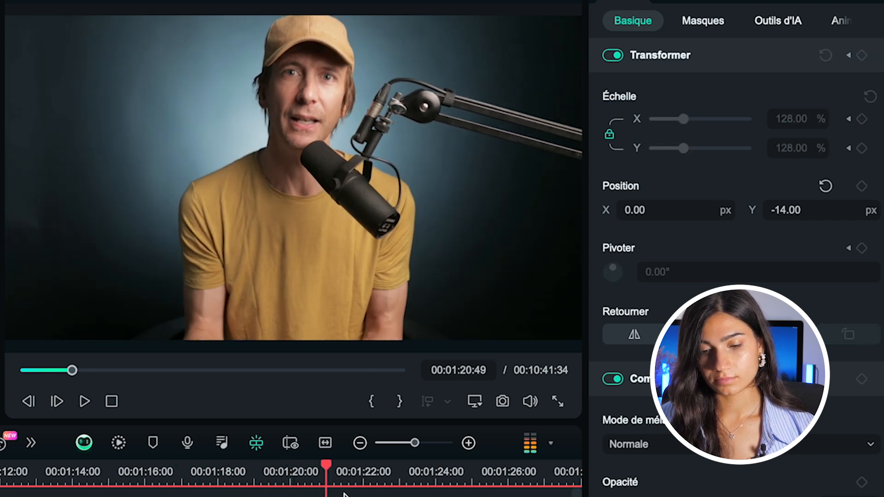
{"action": "left_click", "coordinate": [290, 472]}
{"action": "left_click_drag", "start_coordinate": [288, 467], "coordinate": [109, 488]}
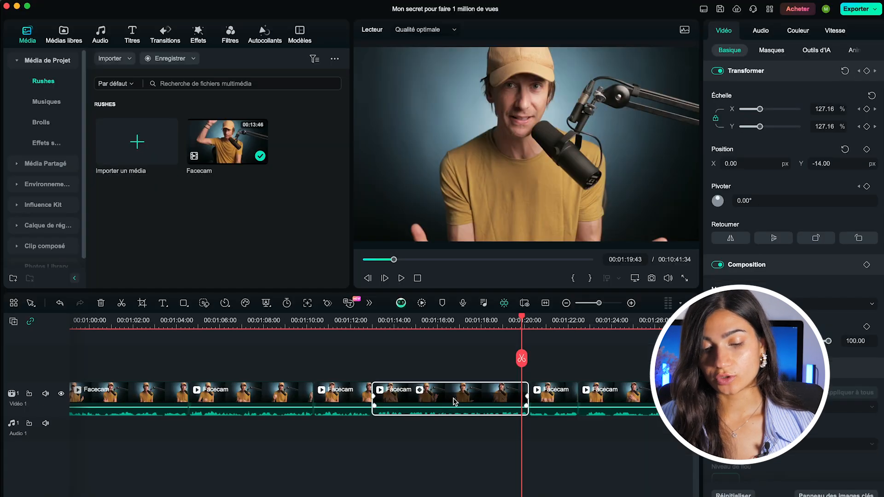
- Copy the effects of the keyframed Facecam segment between about 01:13 and 01:20
{"action": "right_click", "coordinate": [446, 402]}
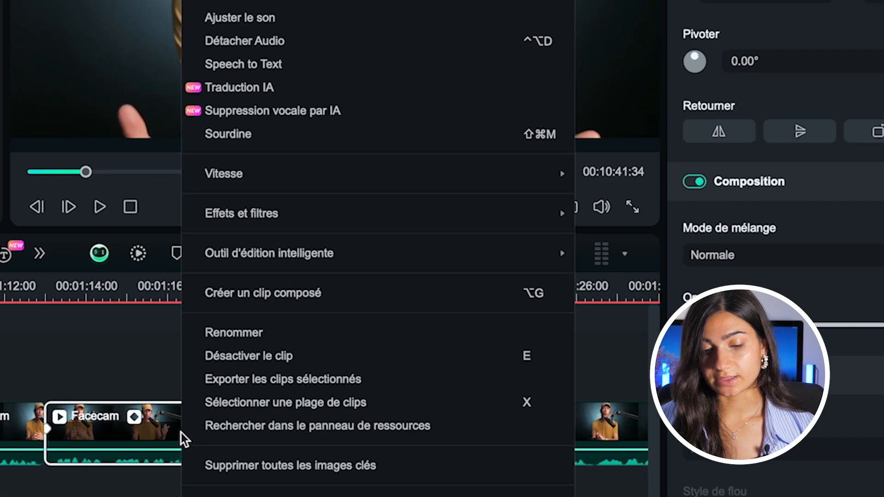
{"action": "mouse_move", "coordinate": [291, 221]}
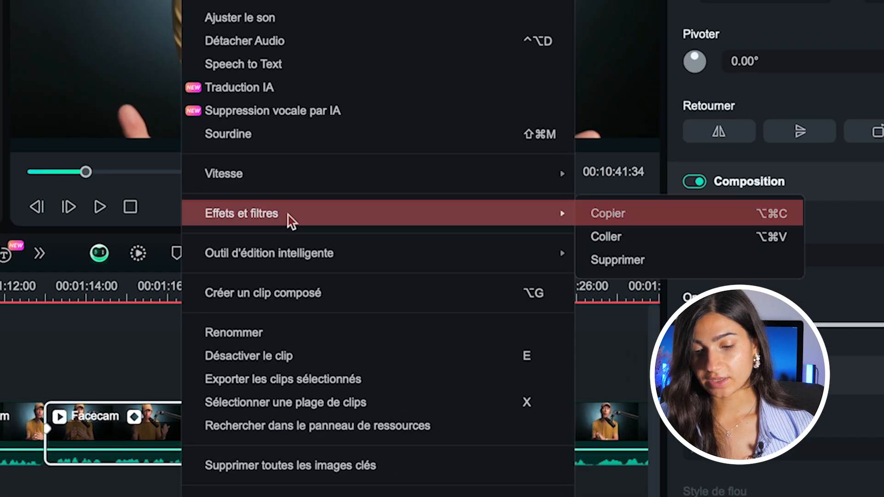
{"action": "left_click", "coordinate": [670, 220]}
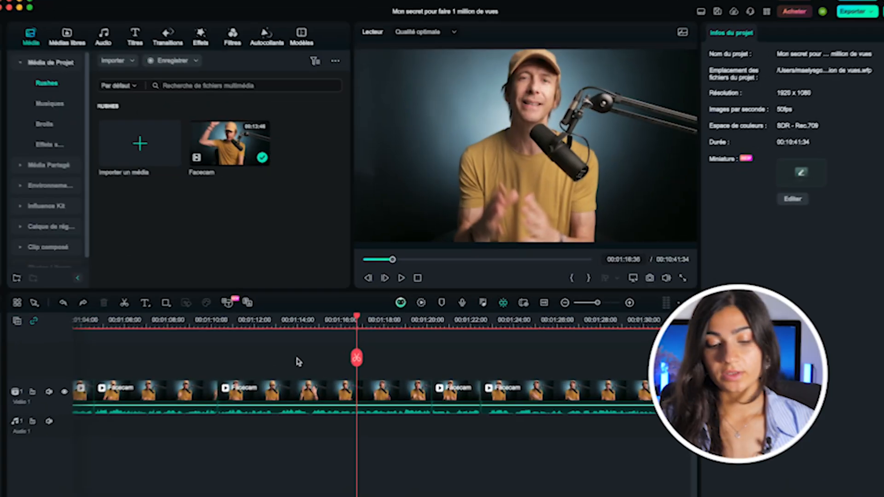
- Play the Facecam segment from about 01:13 to 01:20 and return to about 01:15 to locate the spot for an illustration clip
{"action": "left_click", "coordinate": [308, 325]}
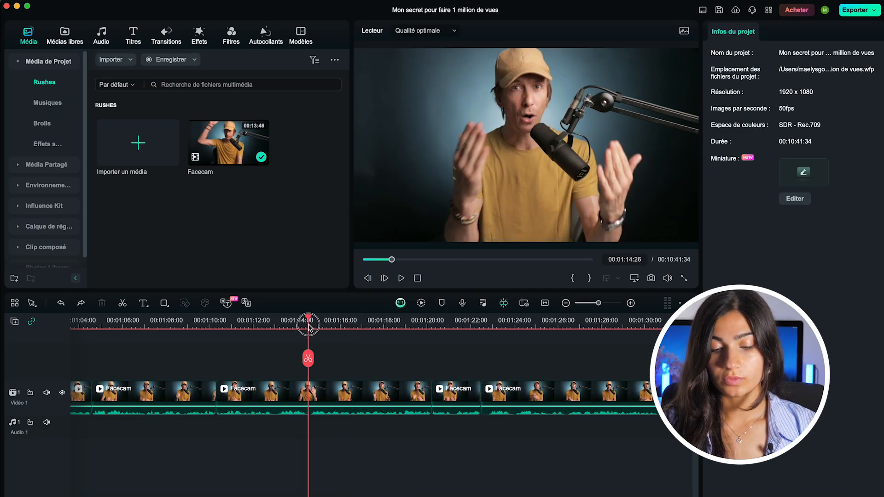
{"action": "left_click_drag", "start_coordinate": [309, 328], "coordinate": [280, 318]}
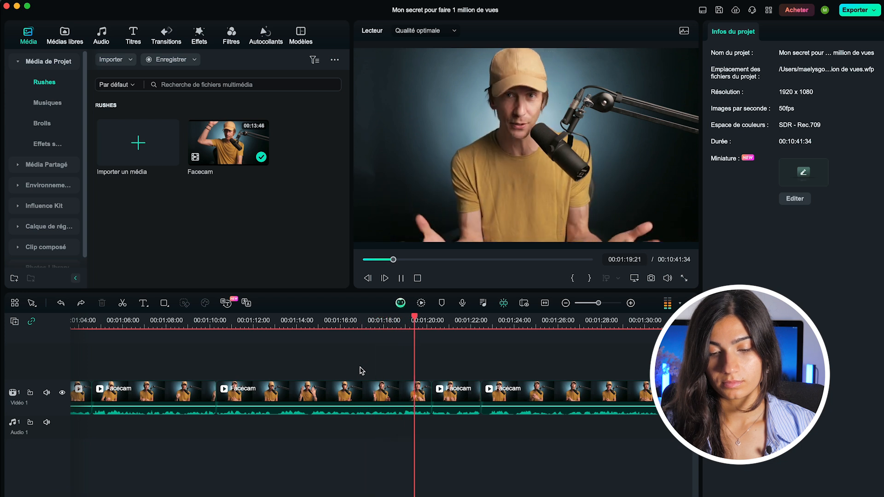
{"action": "key", "text": "space"}
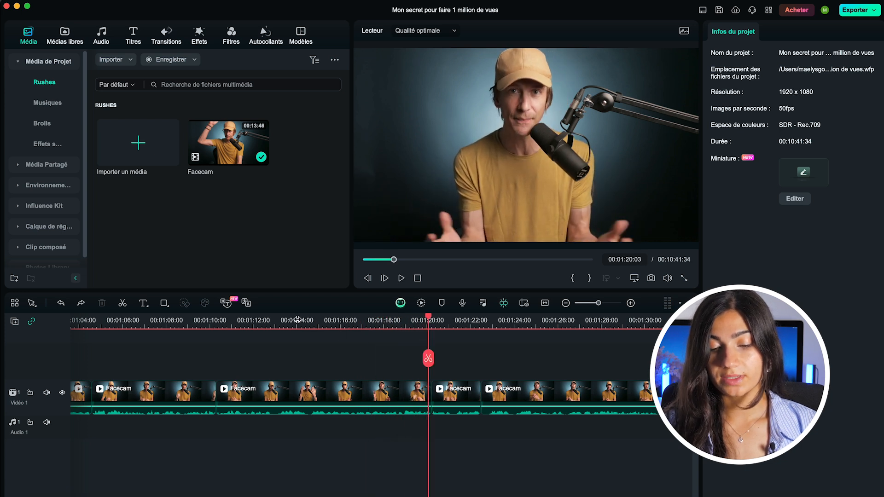
{"action": "left_click", "coordinate": [314, 321]}
{"action": "left_click", "coordinate": [335, 321]}
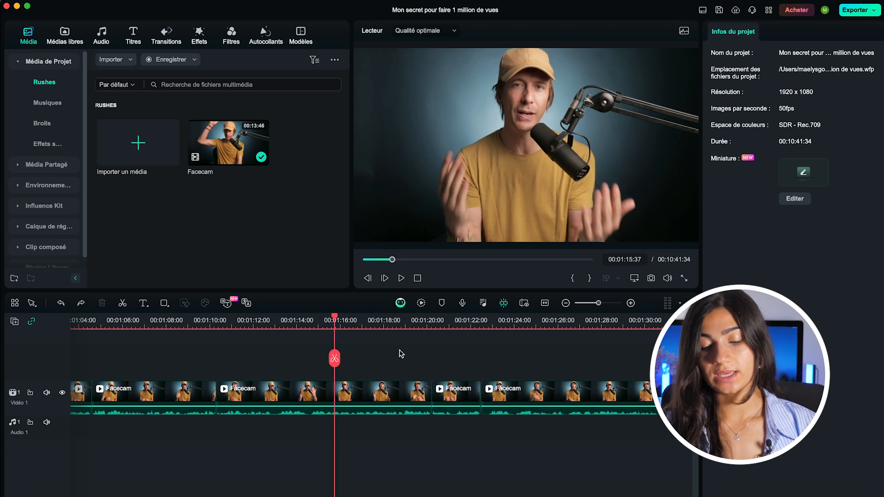
{"action": "left_click", "coordinate": [326, 320]}
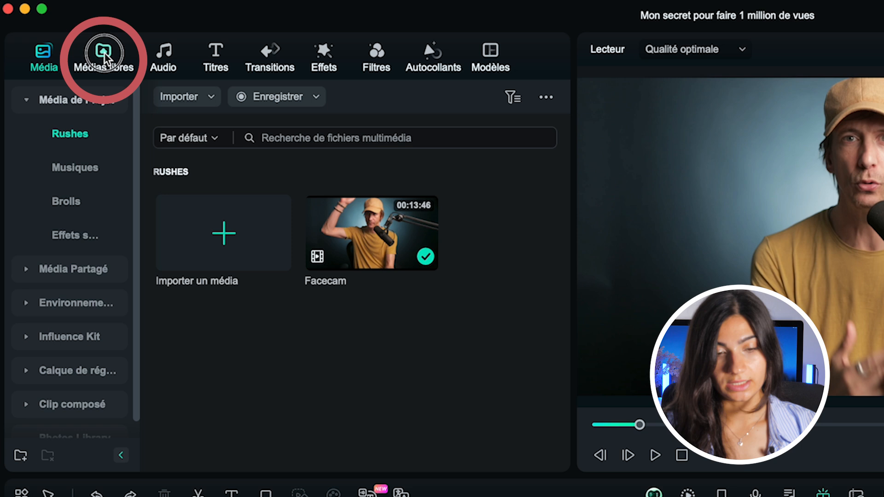
- Search the free media library for "films" and place the "regarder la télévision" clip on a second video track at about 01:15:30
{"action": "left_click", "coordinate": [66, 36]}
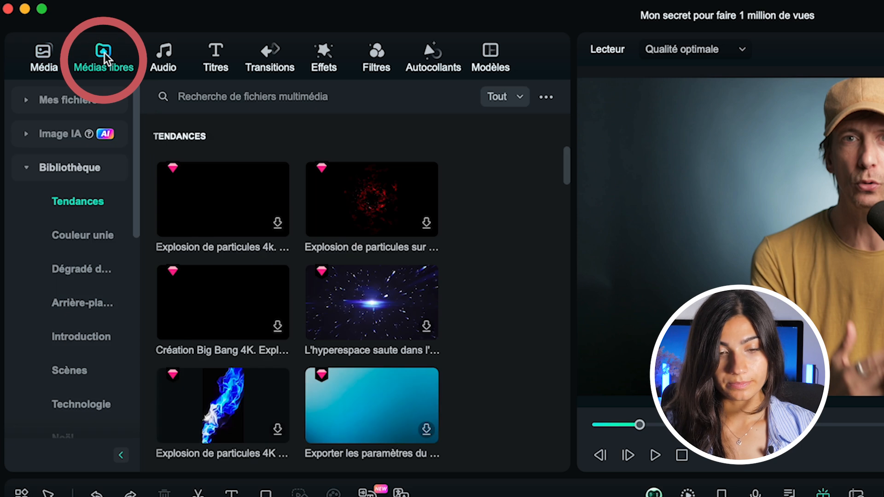
{"action": "left_click", "coordinate": [230, 97]}
{"action": "type", "text": "films"}
{"action": "key", "text": "Return"}
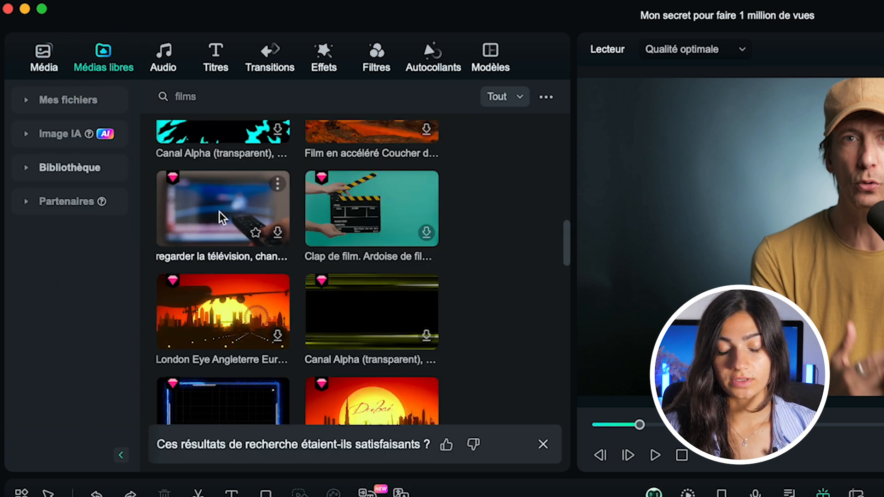
{"action": "left_click_drag", "start_coordinate": [203, 204], "coordinate": [328, 364]}
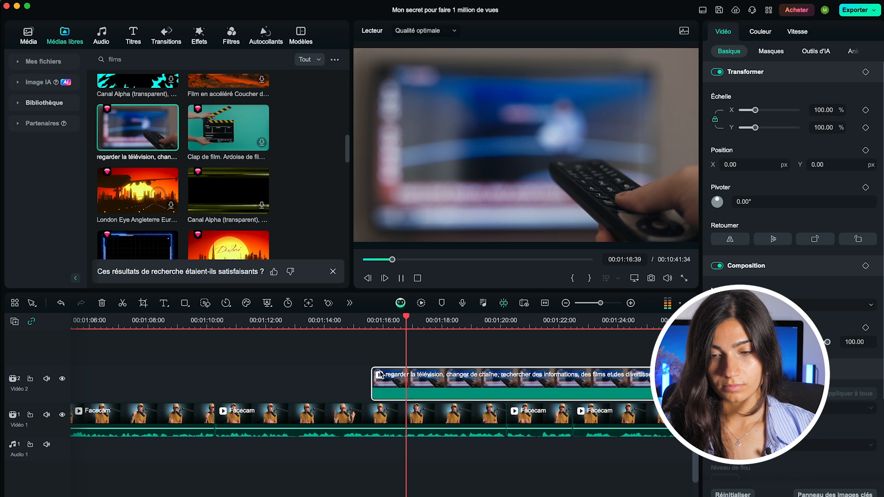
- Play the television clip again from its start at about 01:15:30 to find where it should end
{"action": "key", "text": "space"}
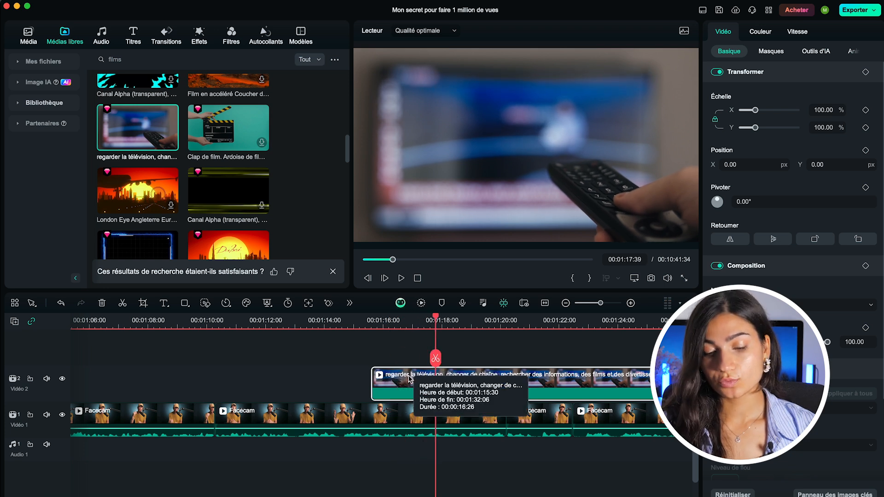
{"action": "scroll", "coordinate": [410, 379], "scroll_direction": "down", "scroll_amount": 1}
{"action": "left_click", "coordinate": [336, 322]}
{"action": "scroll", "coordinate": [341, 359], "scroll_direction": "up", "scroll_amount": 3}
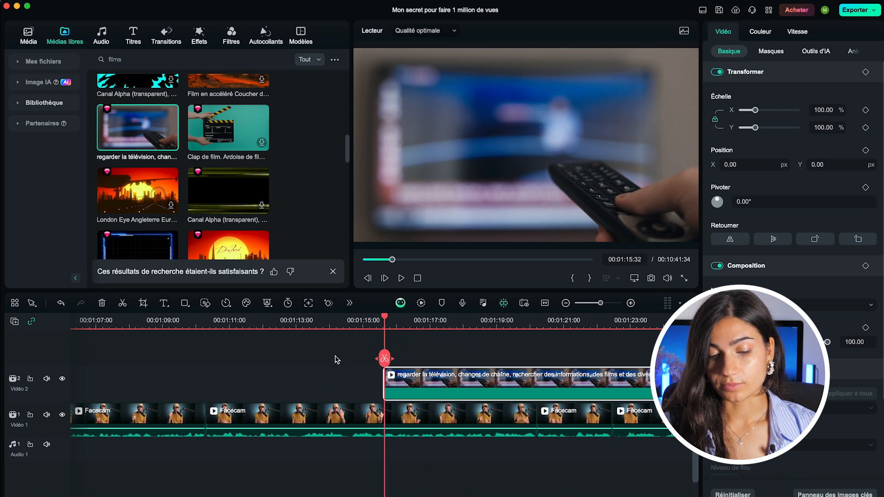
{"action": "key", "text": "space"}
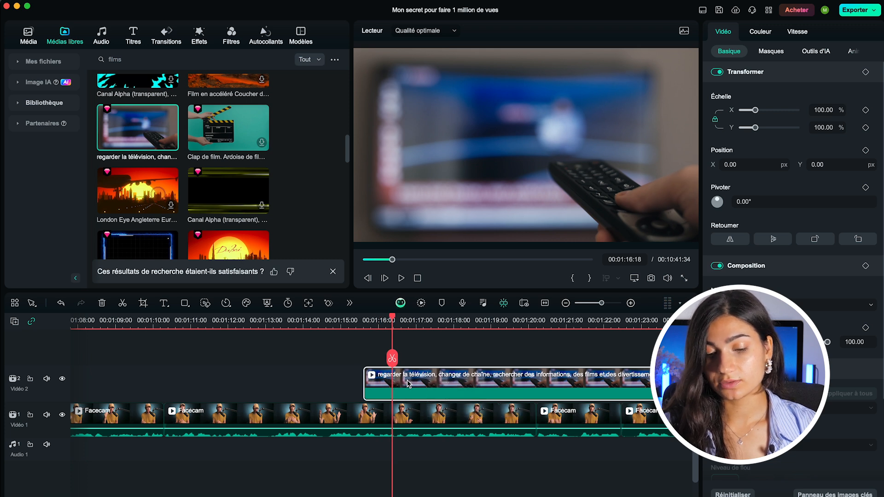
- Trim the end of the television clip to about 01:17:04 and play across it to check its timing
{"action": "scroll", "coordinate": [393, 386], "scroll_direction": "down", "scroll_amount": 5}
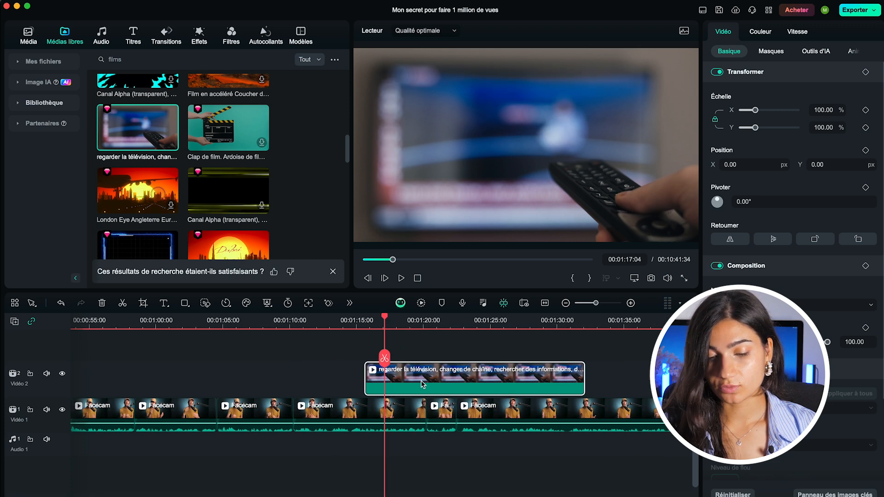
{"action": "left_click_drag", "start_coordinate": [584, 378], "coordinate": [382, 389]}
{"action": "scroll", "coordinate": [438, 347], "scroll_direction": "up", "scroll_amount": 4}
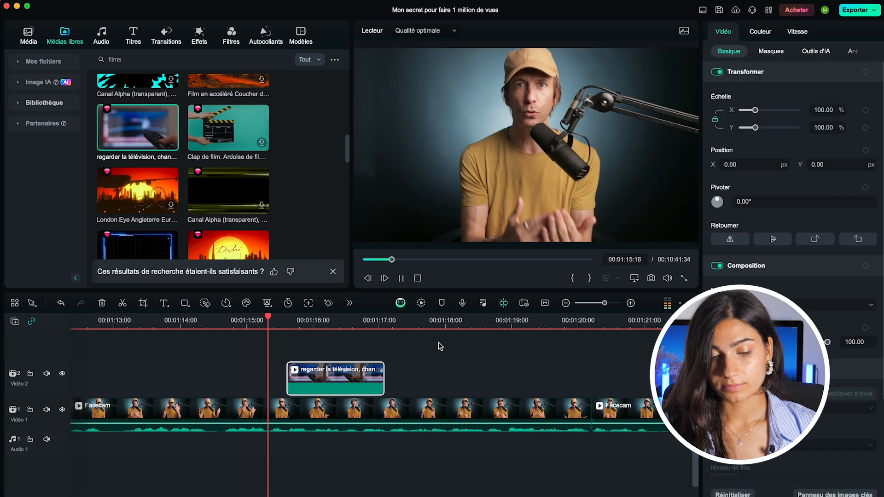
{"action": "key", "text": "space"}
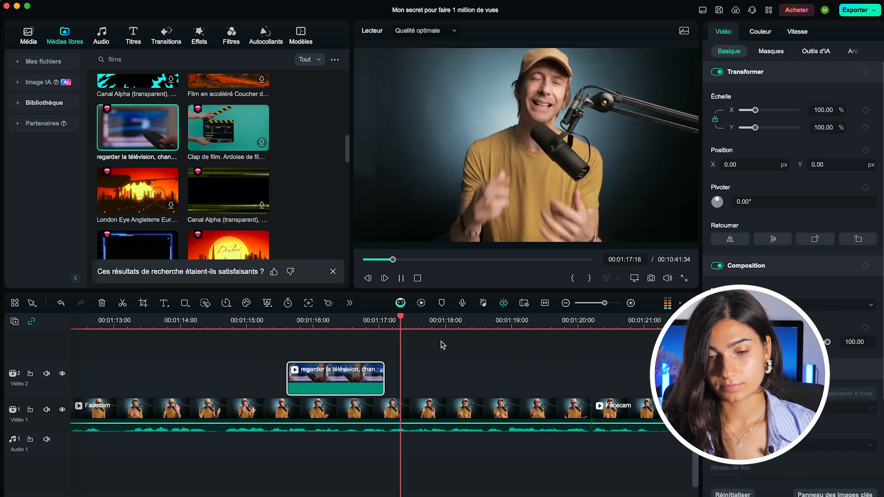
- Stop playback and mute the second video track that holds the illustration clips
{"action": "key", "text": "space"}
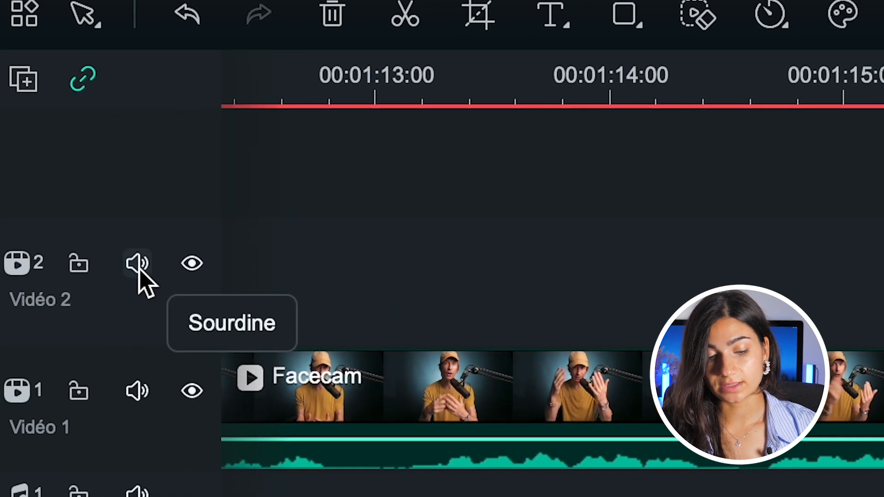
{"action": "left_click", "coordinate": [9, 265]}
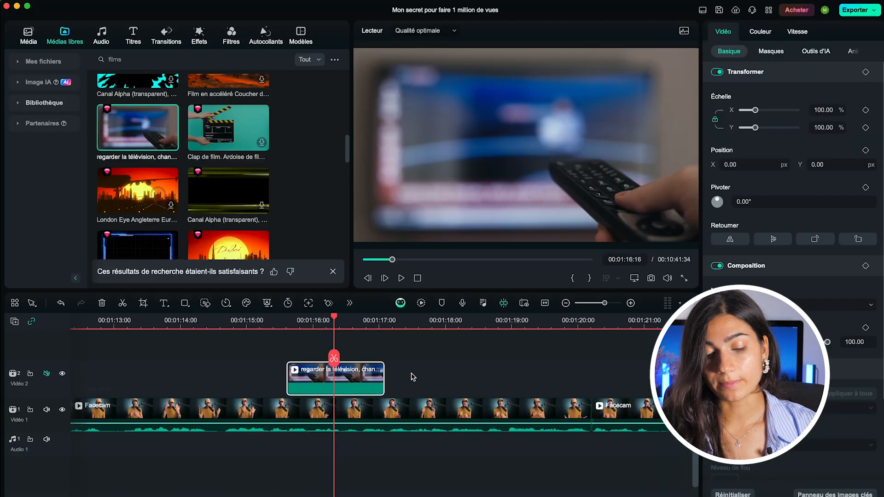
- Search the free media library for "théâtre" and place the "Belle femme caucasienne" clip on video track 2 at about 01:17:05
{"action": "scroll", "coordinate": [413, 378], "scroll_direction": "down", "scroll_amount": 2}
{"action": "scroll", "coordinate": [396, 382], "scroll_direction": "down", "scroll_amount": 1}
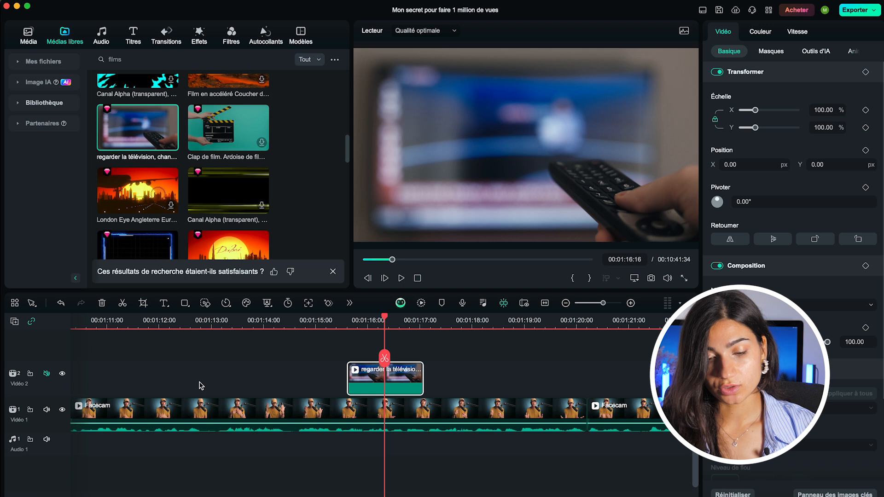
{"action": "scroll", "coordinate": [413, 390], "scroll_direction": "right", "scroll_amount": 1}
{"action": "left_click", "coordinate": [408, 321]}
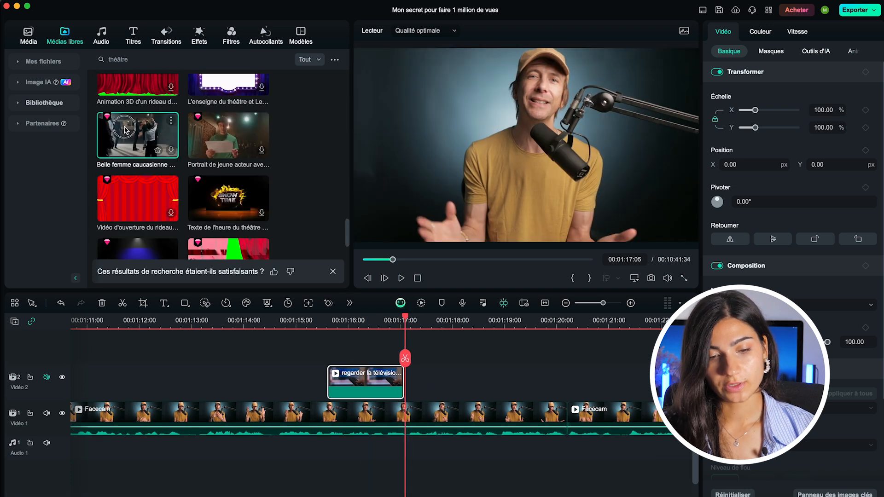
{"action": "left_click_drag", "start_coordinate": [129, 134], "coordinate": [409, 387]}
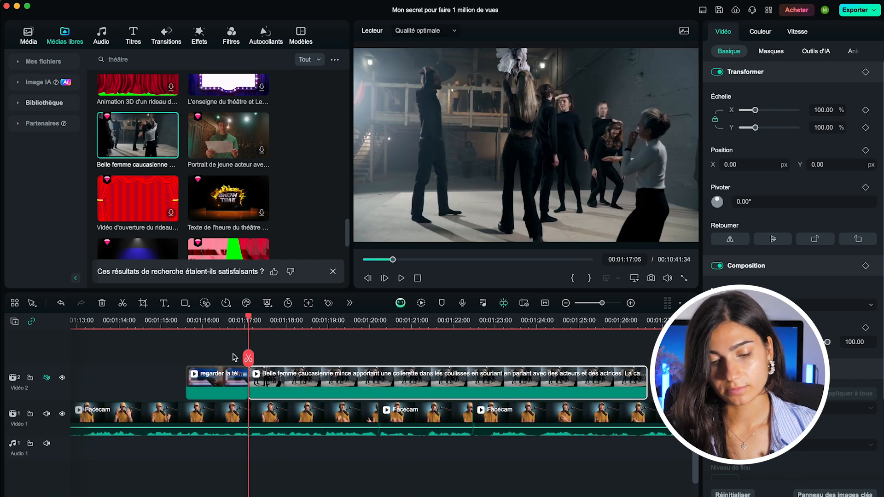
- Play the theatre clip from its start and trim its end to about 01:17:32
{"action": "key", "text": "space"}
{"action": "left_click", "coordinate": [249, 321]}
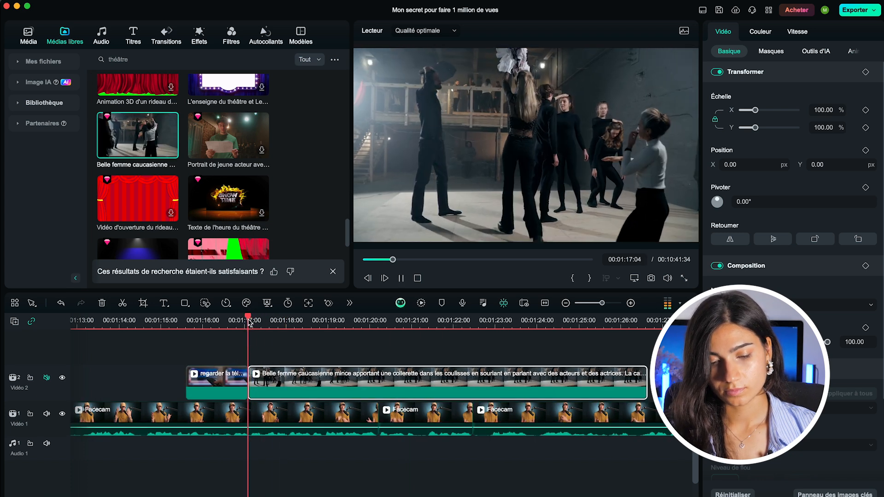
{"action": "key", "text": "space"}
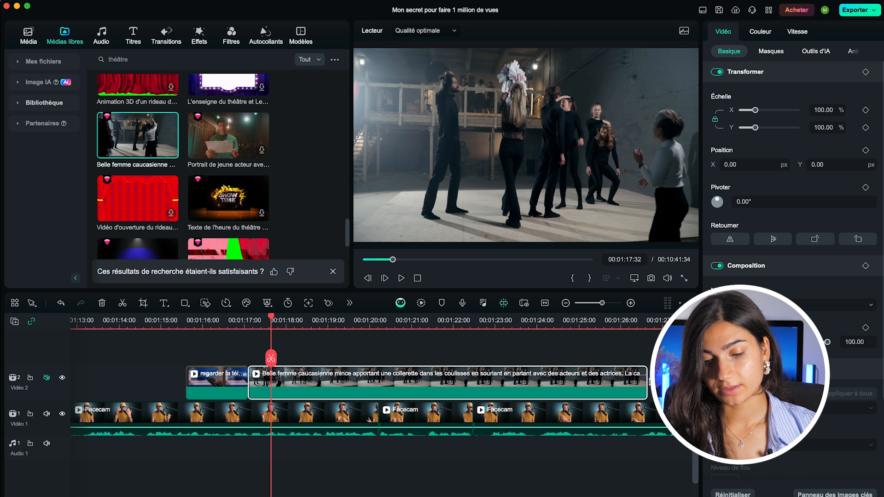
{"action": "left_click_drag", "start_coordinate": [646, 377], "coordinate": [272, 379]}
{"action": "left_click", "coordinate": [361, 381]}
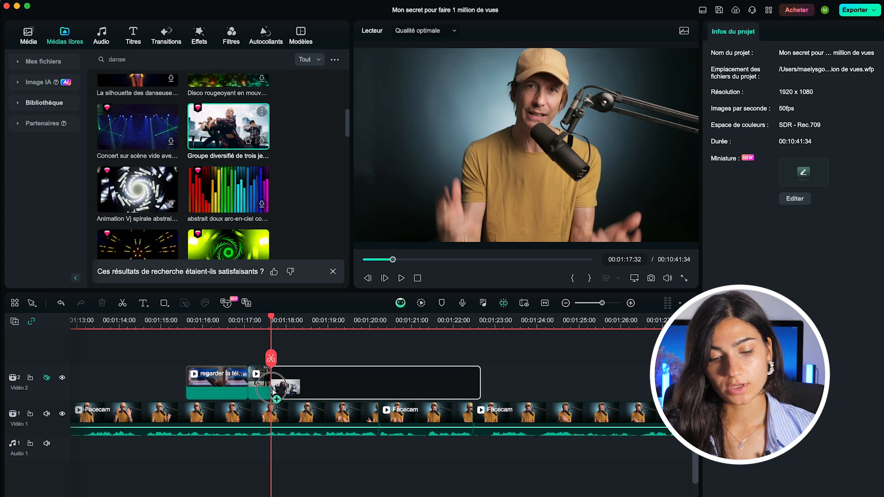
- Add the "Groupe diversifié de trois" clip from a "danse" search at about 01:17:32, trim its end to about 01:18:13 and play across it
{"action": "left_click_drag", "start_coordinate": [255, 364], "coordinate": [255, 365]}
{"action": "left_click_drag", "start_coordinate": [330, 371], "coordinate": [325, 371]}
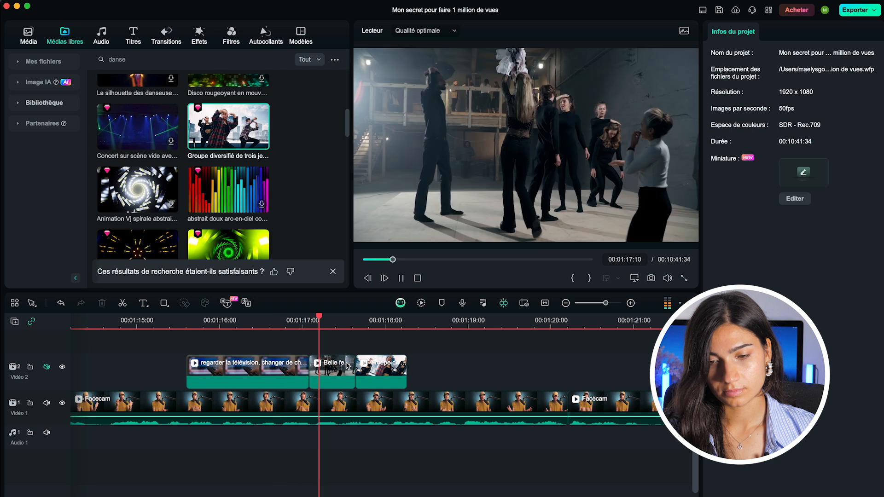
{"action": "key", "text": "space"}
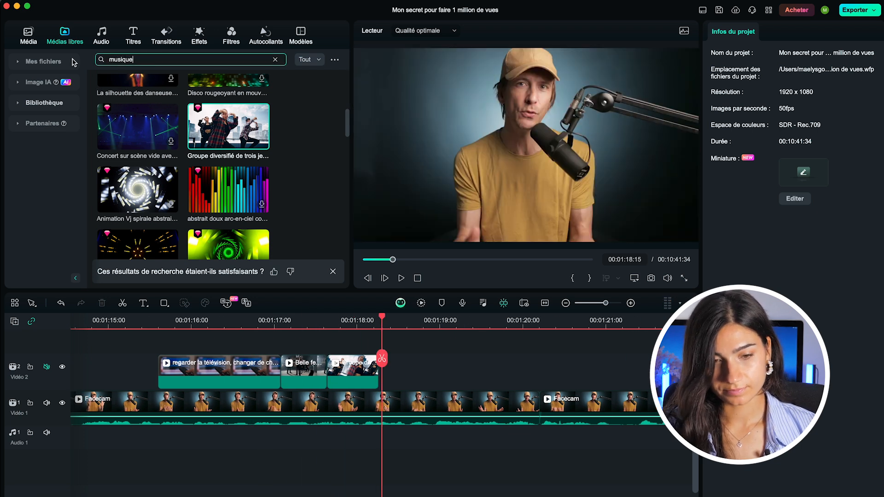
- Search the free media library for "guitare" and place the "Homme jouant" clip directly after the dance clip on video track 2
{"action": "key", "text": "super+a"}
{"action": "type", "text": "guitare"}
{"action": "key", "text": "Return"}
{"action": "left_click_drag", "start_coordinate": [133, 123], "coordinate": [402, 345]}
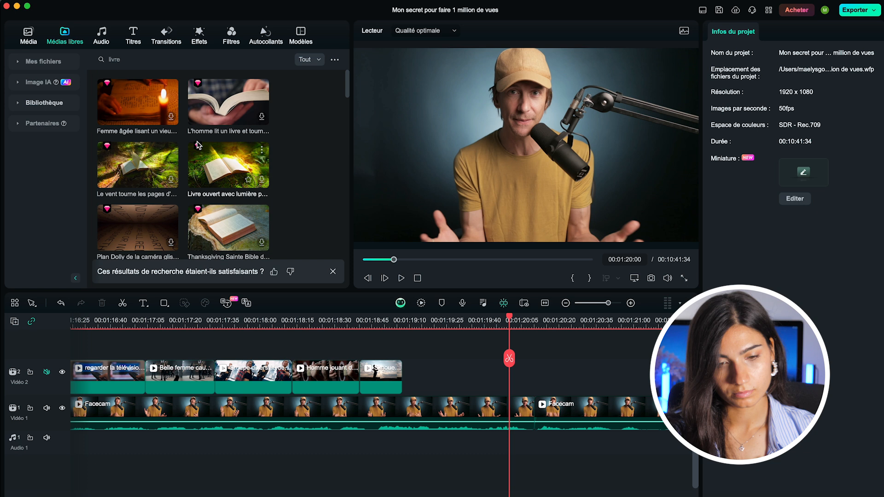
- Place the "Gros plan de la main" book clip after the runner clip and remove its excess beyond the end of the Facecam segment
{"action": "left_click_drag", "start_coordinate": [228, 220], "coordinate": [564, 378]}
{"action": "key", "text": "Delete"}
- Play the illustration sequence from the television clip past the end of the book clip, and select the book clip
{"action": "left_click", "coordinate": [138, 324]}
{"action": "key", "text": "space"}
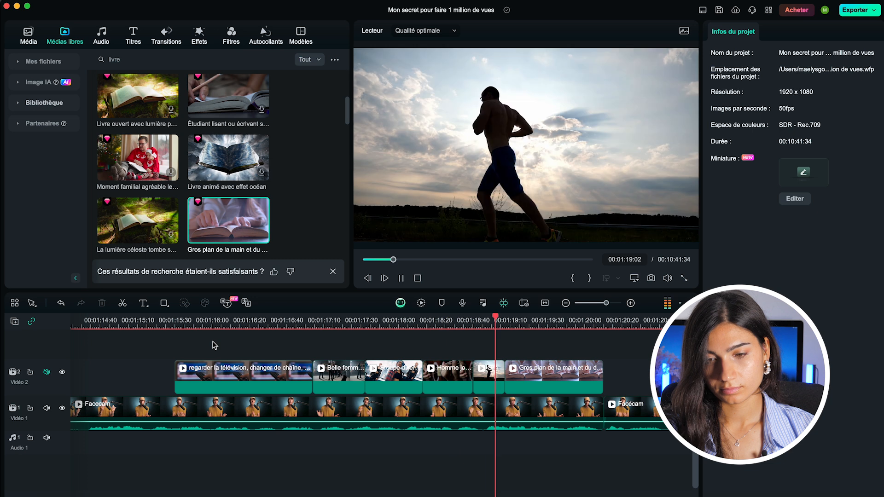
{"action": "key", "text": "space"}
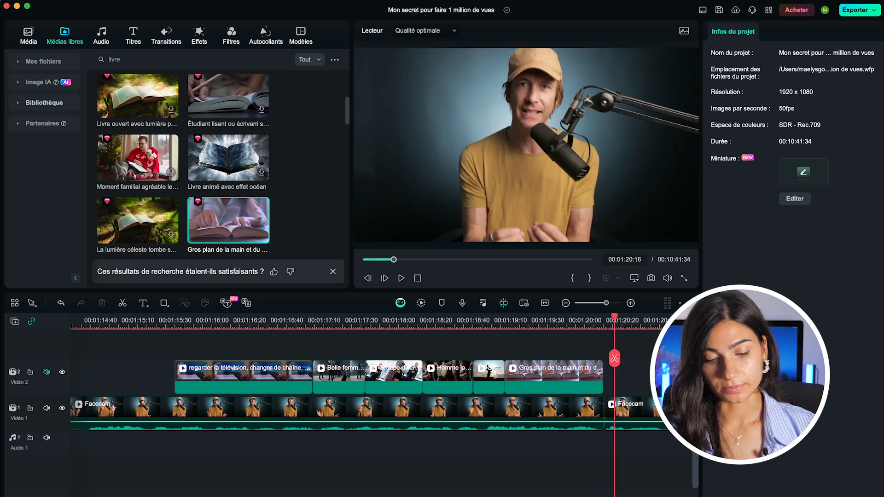
{"action": "left_click", "coordinate": [534, 375]}
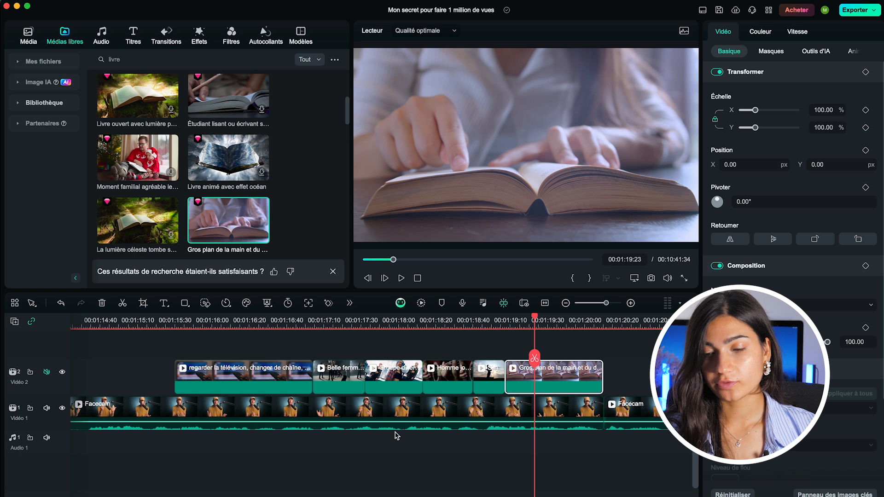
{"action": "mouse_move", "coordinate": [755, 113]}
{"action": "left_mouse_down"}
{"action": "mouse_move", "coordinate": [771, 115]}
{"action": "mouse_move", "coordinate": [757, 112]}
{"action": "left_mouse_up"}
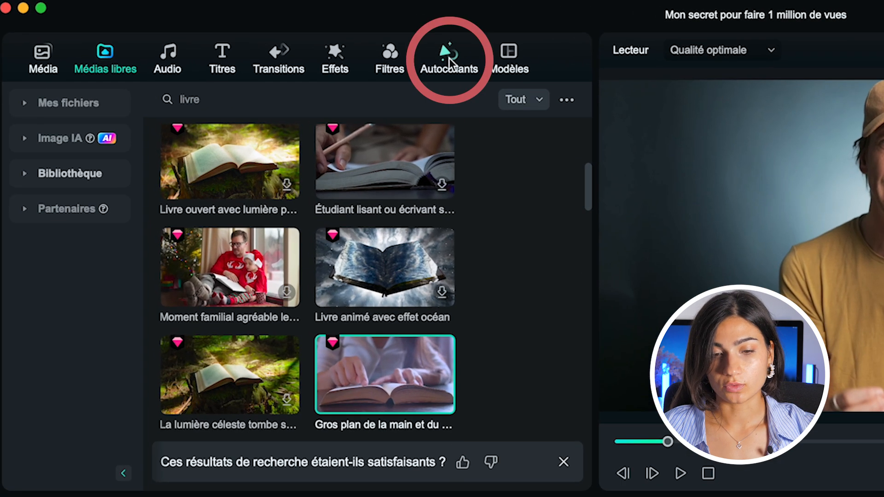
- Search the stickers for "like", place the blue thumbs-up with cursor on a third video track above the Facecam segment starting around 01:20:10, and play it
{"action": "left_click", "coordinate": [449, 58]}
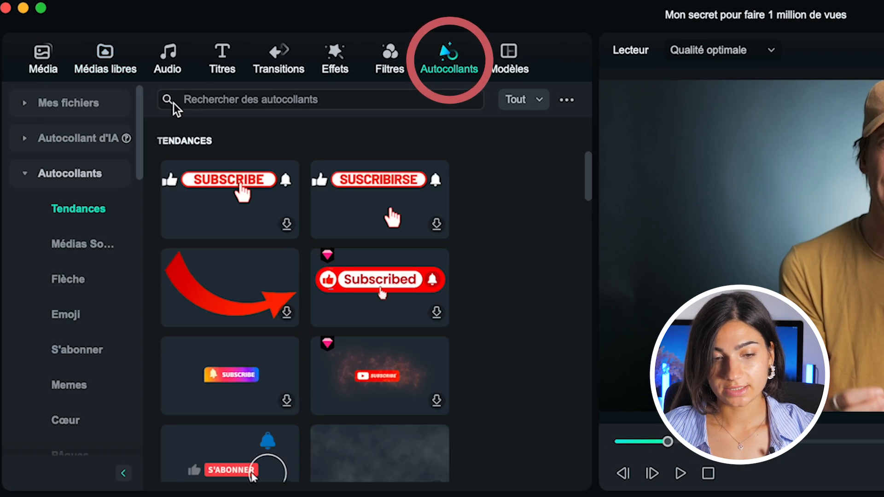
{"action": "left_click", "coordinate": [227, 101]}
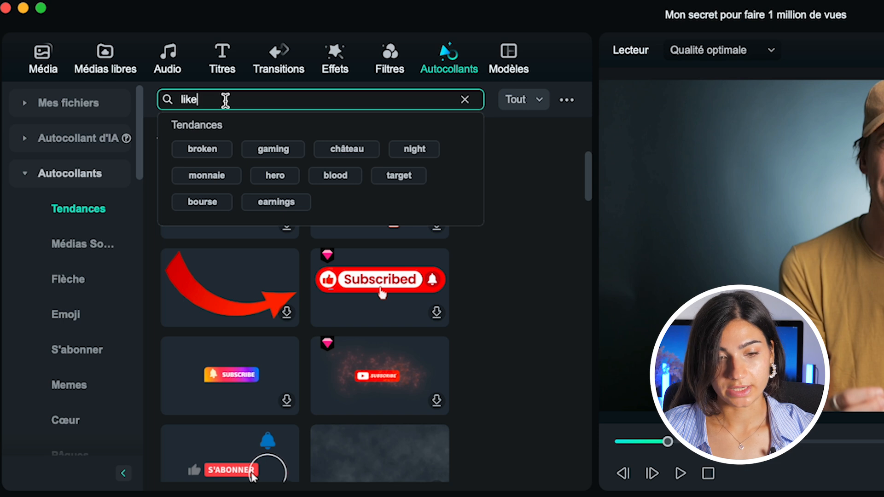
{"action": "key", "text": "Return"}
{"action": "left_click_drag", "start_coordinate": [217, 170], "coordinate": [883, 496]}
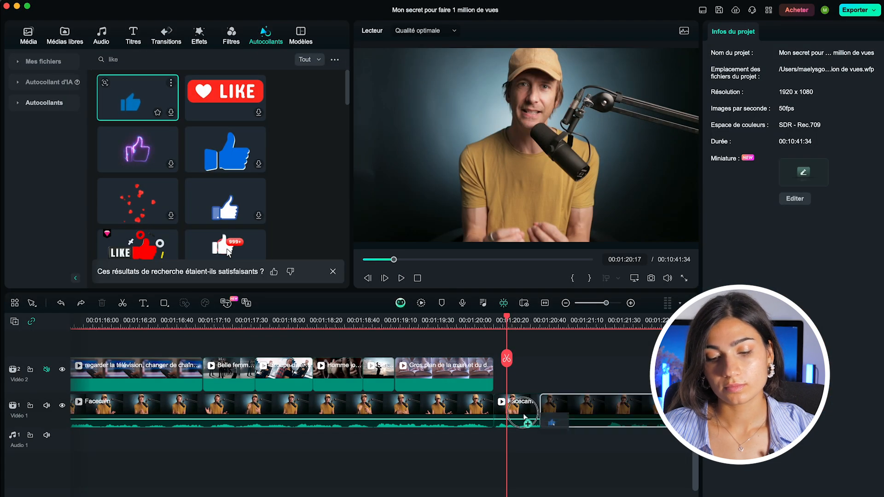
{"action": "left_click_drag", "start_coordinate": [525, 417], "coordinate": [499, 353]}
{"action": "key", "text": "space"}
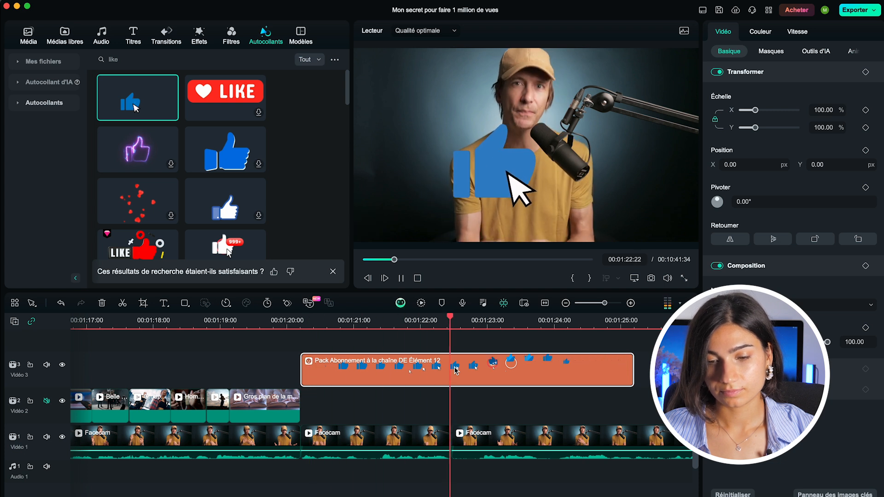
{"action": "key", "text": "space"}
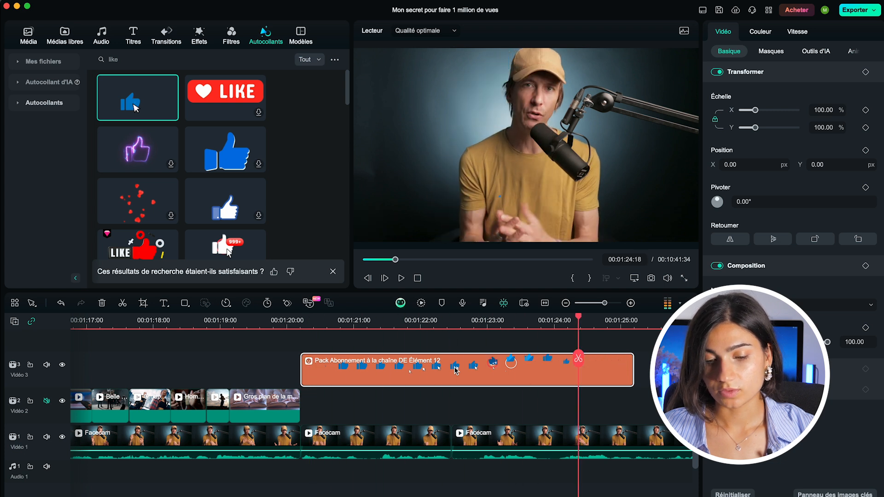
- At about 01:22:24, scale the thumbs-up sticker to 67.92 % and set its position to X 794 and Y -206
{"action": "left_click", "coordinate": [452, 320]}
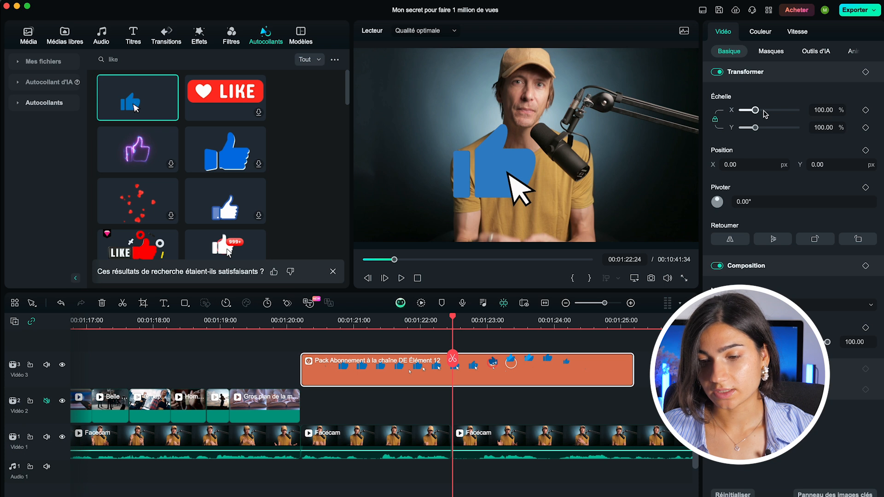
{"action": "left_click_drag", "start_coordinate": [755, 110], "coordinate": [751, 110]}
{"action": "left_click_drag", "start_coordinate": [506, 157], "coordinate": [563, 157]}
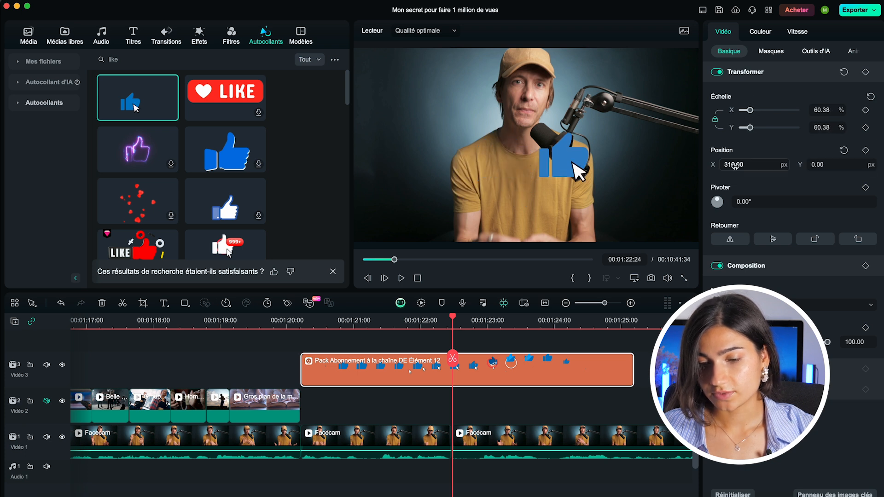
{"action": "left_click_drag", "start_coordinate": [736, 166], "coordinate": [882, 167]}
- Play the thumbs-up sticker from about 01:20 to 01:25:13 to check its size and placement, and deselect it
{"action": "left_click", "coordinate": [297, 321]}
{"action": "key", "text": "space"}
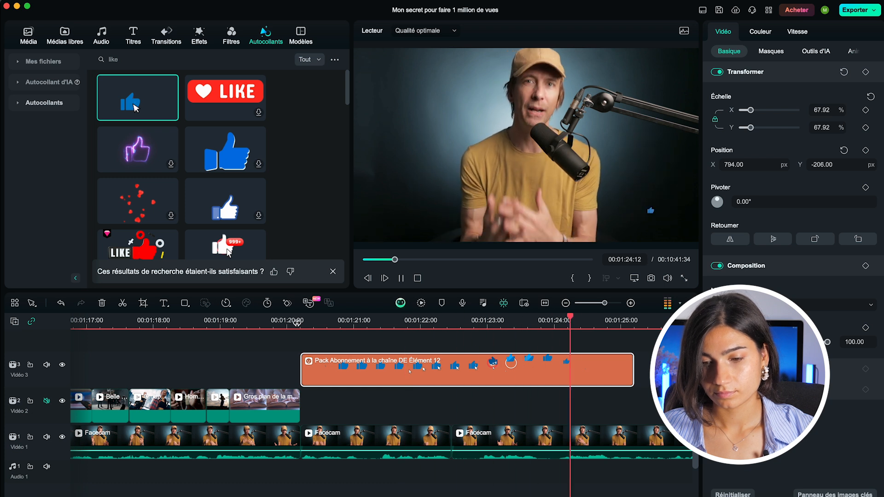
{"action": "key", "text": "space"}
{"action": "scroll", "coordinate": [322, 396], "scroll_direction": "down", "scroll_amount": 2}
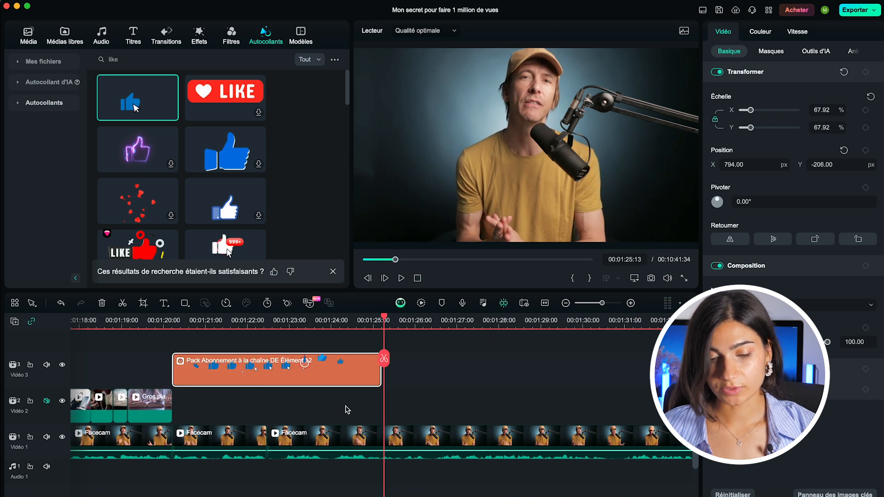
{"action": "left_click", "coordinate": [347, 409]}
- Add the "Balayage rapide vers la droite" transition to the start of the television clip and shorten it to 23 frames
{"action": "scroll", "coordinate": [417, 346], "scroll_direction": "left", "scroll_amount": 5}
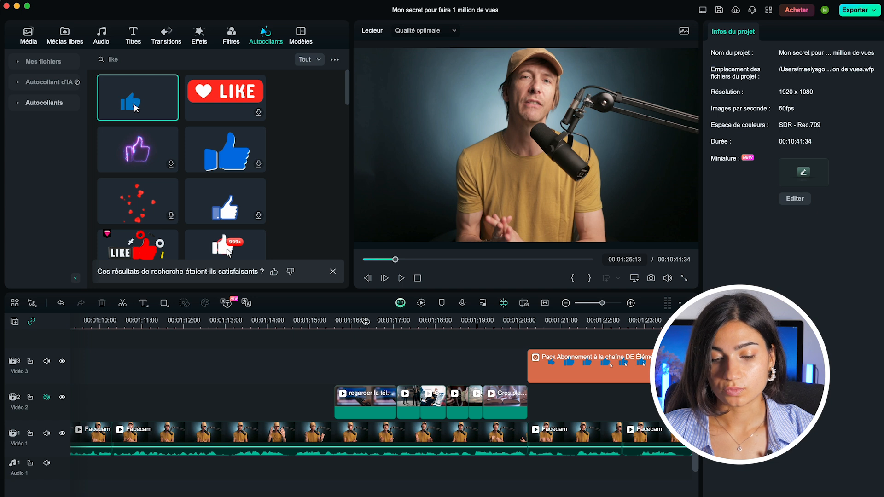
{"action": "left_click", "coordinate": [326, 319]}
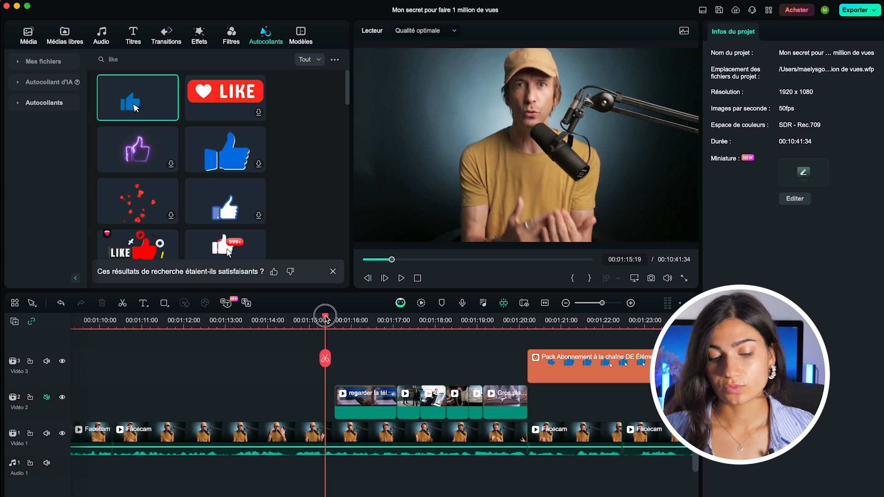
{"action": "left_click_drag", "start_coordinate": [325, 319], "coordinate": [347, 326]}
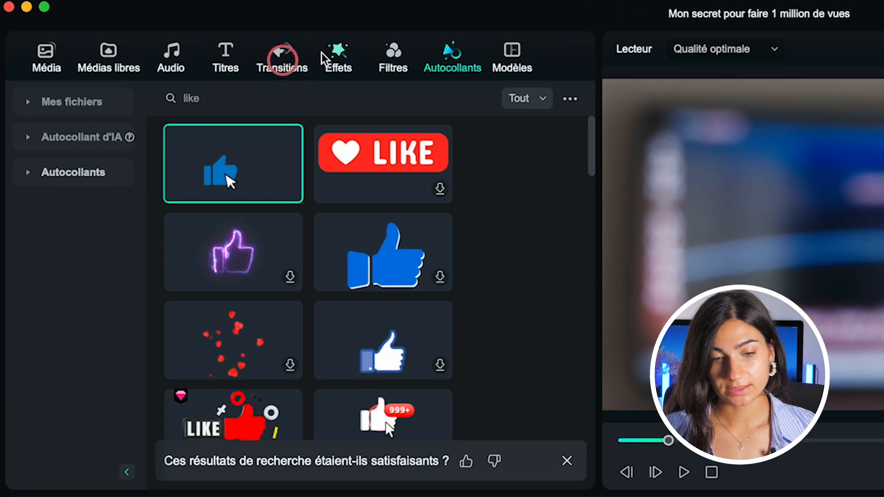
{"action": "left_click", "coordinate": [166, 36]}
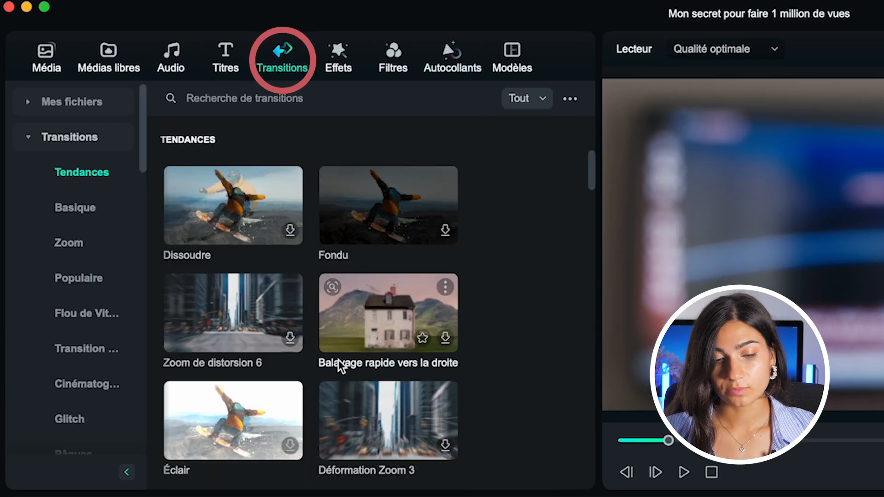
{"action": "left_click_drag", "start_coordinate": [369, 323], "coordinate": [570, 496]}
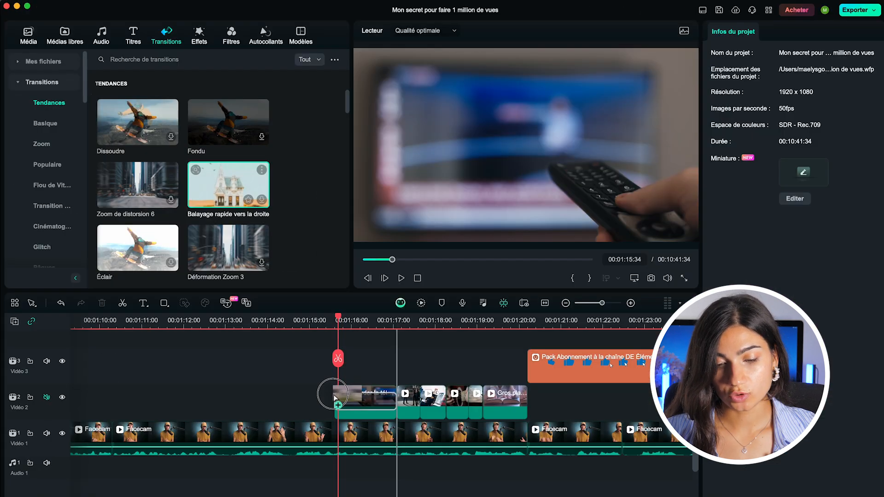
{"action": "left_click_drag", "start_coordinate": [328, 415], "coordinate": [326, 413]}
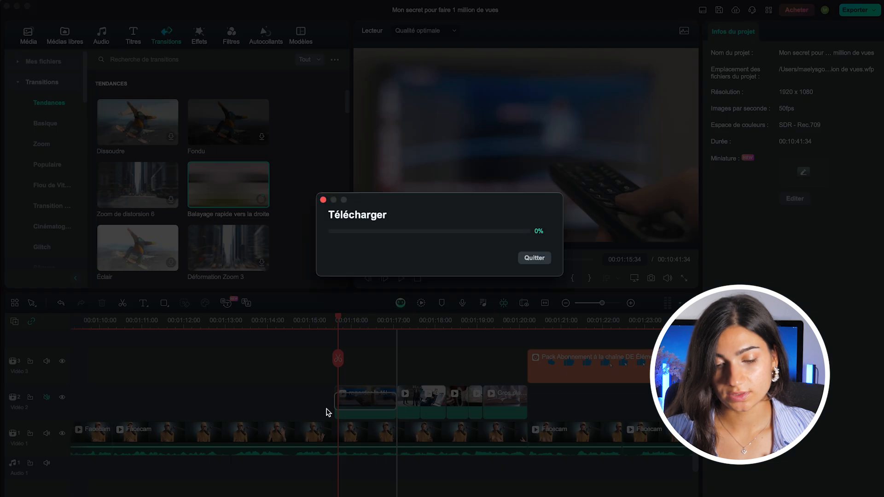
{"action": "left_click_drag", "start_coordinate": [508, 399], "coordinate": [418, 401]}
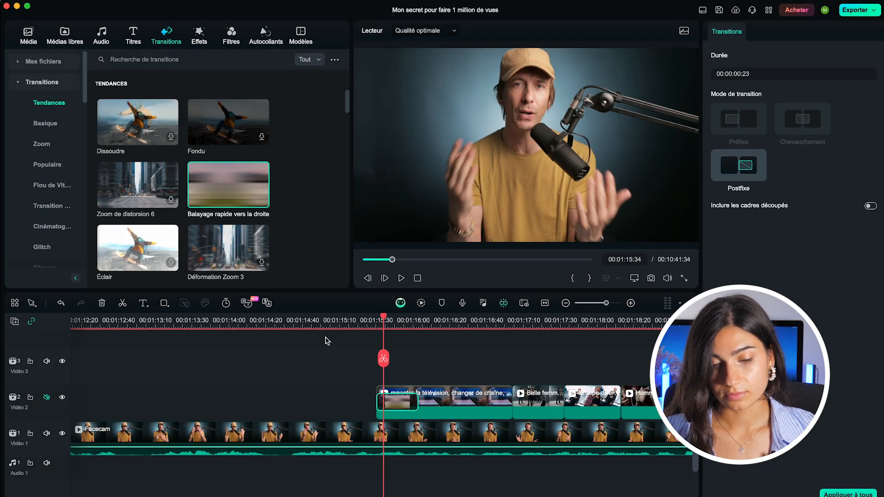
- Play up to the transition, extend the television clip's start back to about 01:15:15, and replay the passage to check it
{"action": "key", "text": "space"}
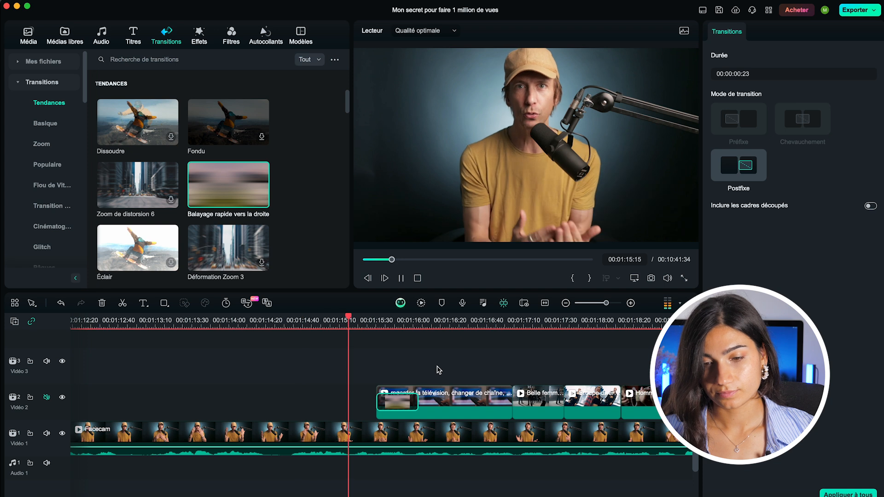
{"action": "left_click_drag", "start_coordinate": [416, 400], "coordinate": [350, 394]}
{"action": "left_click", "coordinate": [287, 321]}
{"action": "key", "text": "space"}
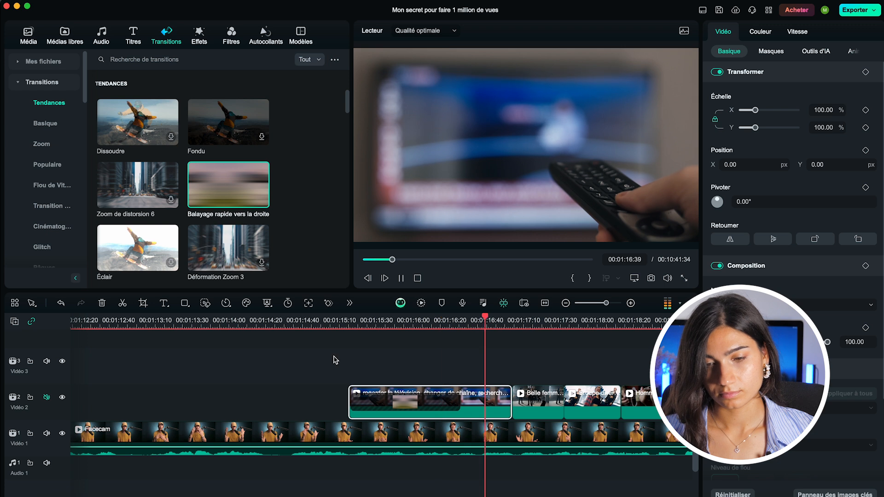
{"action": "scroll", "coordinate": [341, 365], "scroll_direction": "down", "scroll_amount": 2}
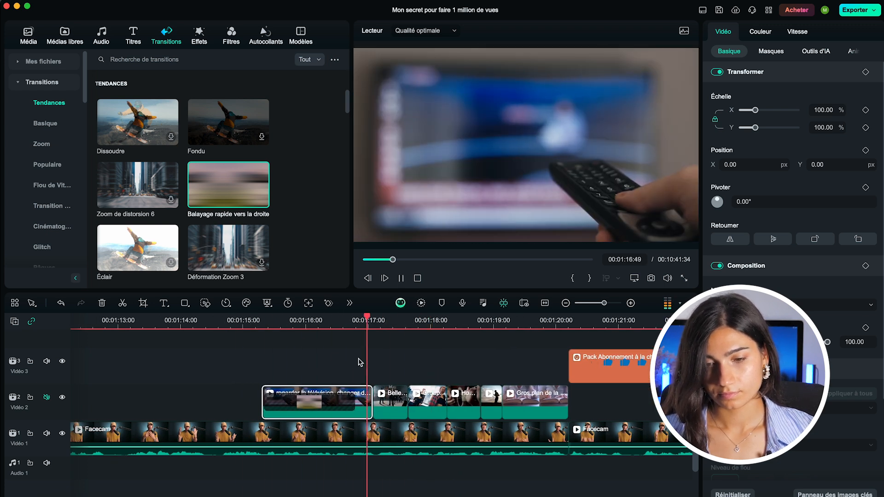
{"action": "key", "text": "space"}
{"action": "left_click", "coordinate": [308, 357]}
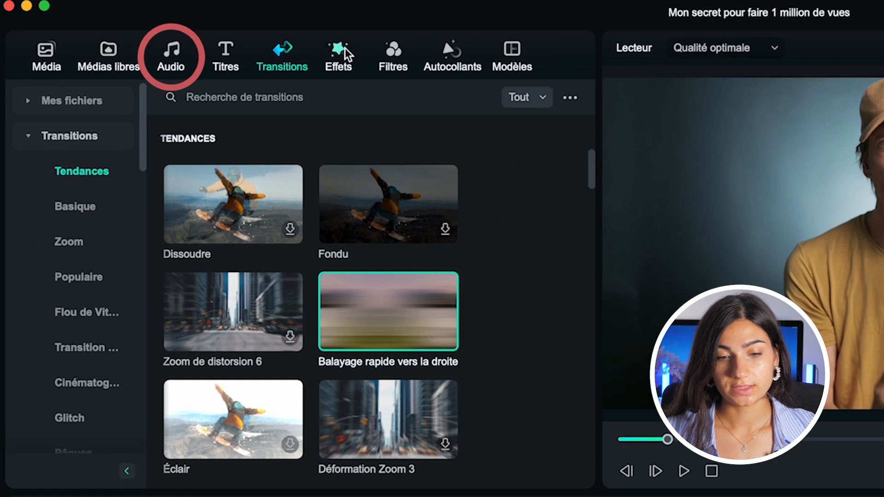
- Search the sound effects for "woosch" and preview the Whoosh Swoosh 08 and Whoosh Swoosh 03 sounds
{"action": "left_click", "coordinate": [174, 73]}
{"action": "left_click", "coordinate": [68, 211]}
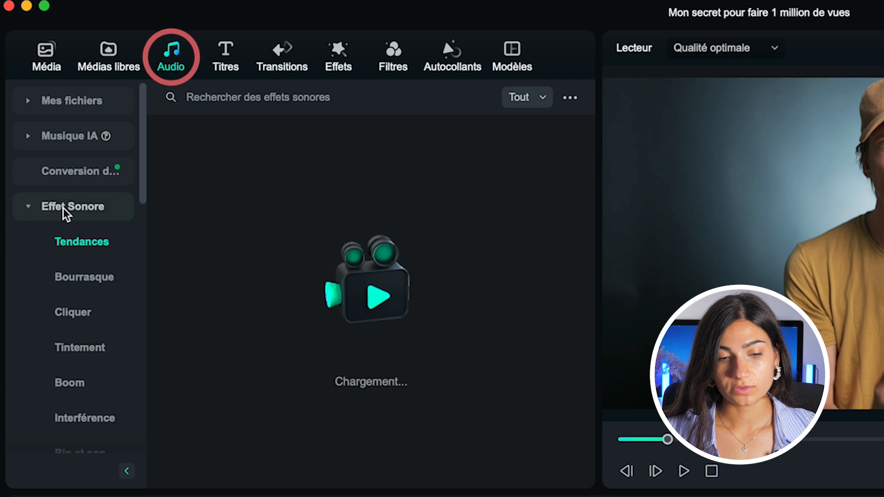
{"action": "left_click", "coordinate": [232, 100]}
{"action": "type", "text": "woo"}
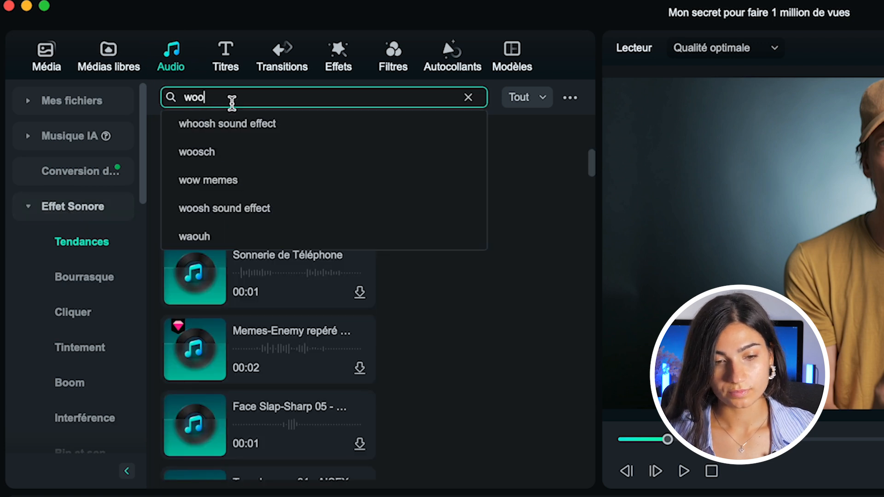
{"action": "left_click", "coordinate": [192, 156]}
{"action": "left_click", "coordinate": [194, 165]}
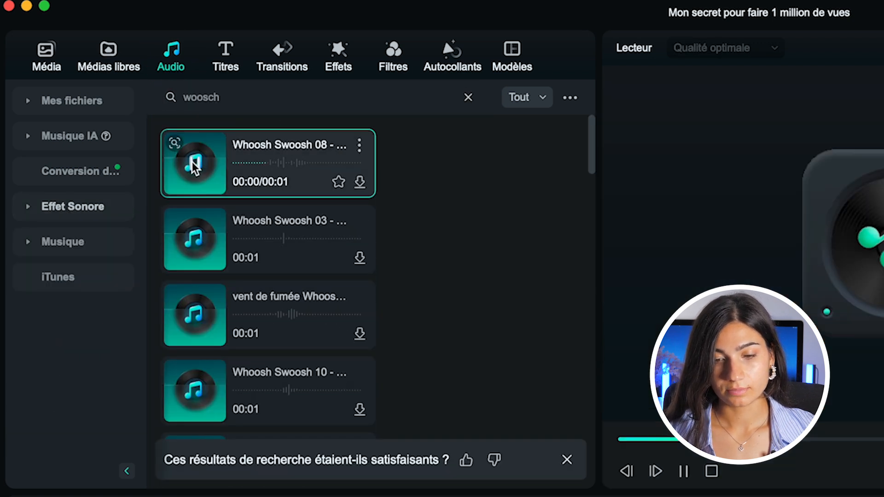
{"action": "left_click", "coordinate": [195, 243]}
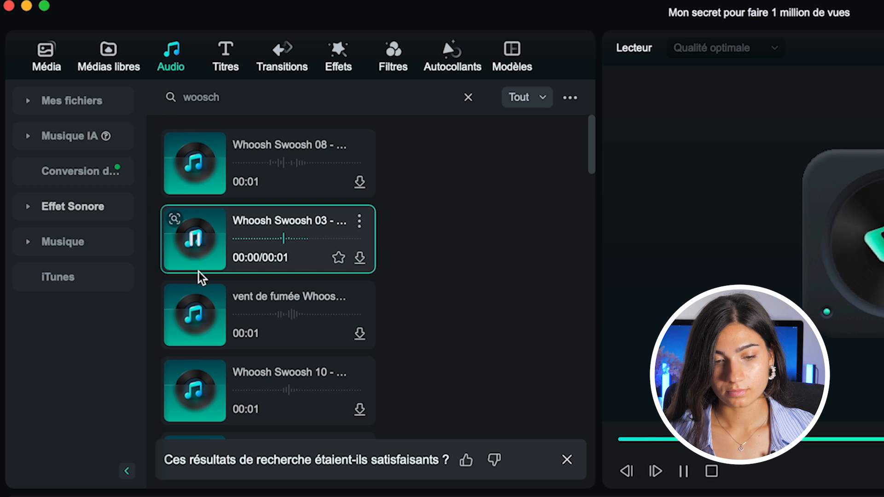
- Place the Whoosh Swoosh 03 sound on Audio 1 at about 00:01:15:40 so its peak falls on the television clip's transition blur
{"action": "left_click_drag", "start_coordinate": [142, 142], "coordinate": [266, 477]}
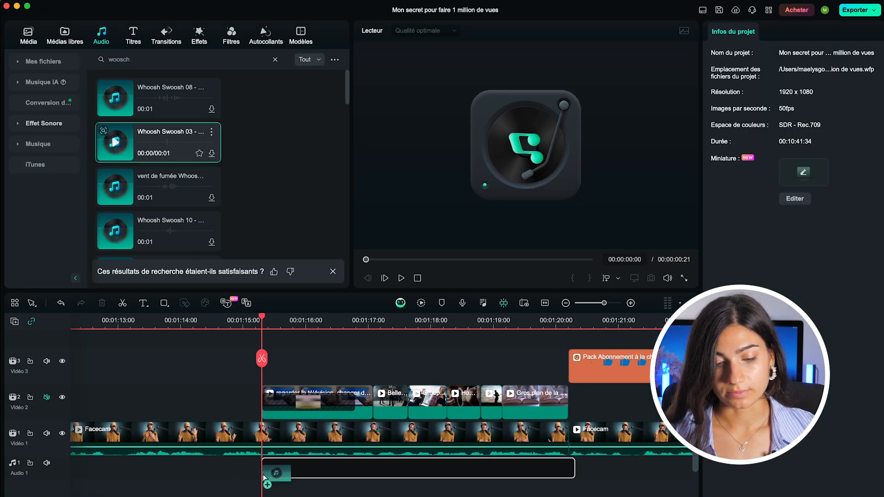
{"action": "left_click_drag", "start_coordinate": [266, 479], "coordinate": [266, 479]}
{"action": "left_click", "coordinate": [382, 325]}
{"action": "left_click_drag", "start_coordinate": [386, 324], "coordinate": [389, 324]}
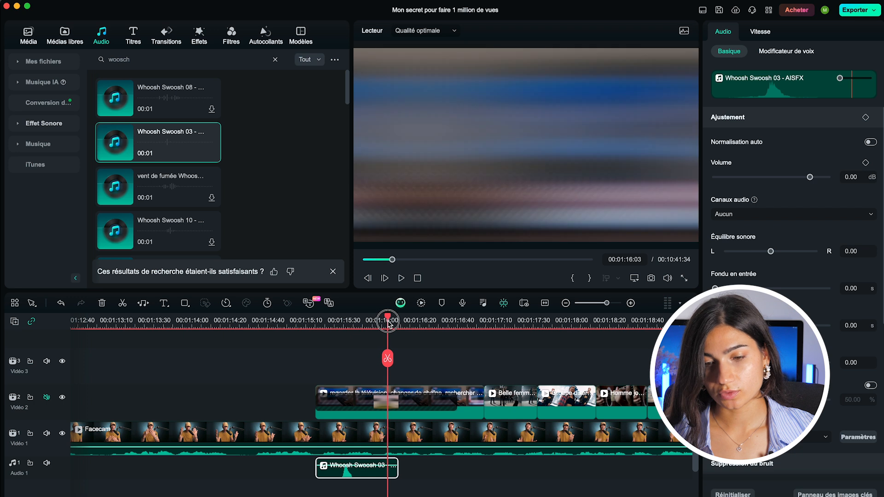
{"action": "left_click_drag", "start_coordinate": [362, 470], "coordinate": [421, 470]}
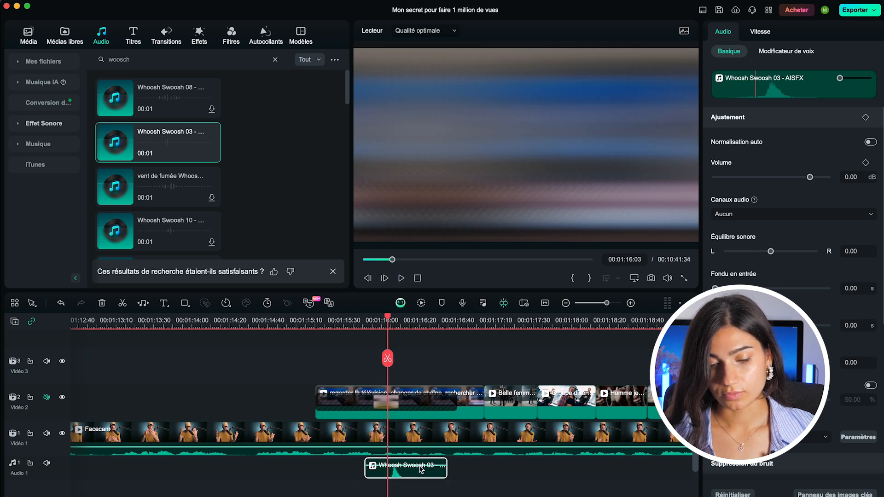
- Play the transition with its whoosh, lower the sound's volume to -13.31 dB, replay the passage and deselect the sound
{"action": "key", "text": "super+equal"}
{"action": "left_click", "coordinate": [235, 320]}
{"action": "key", "text": "space"}
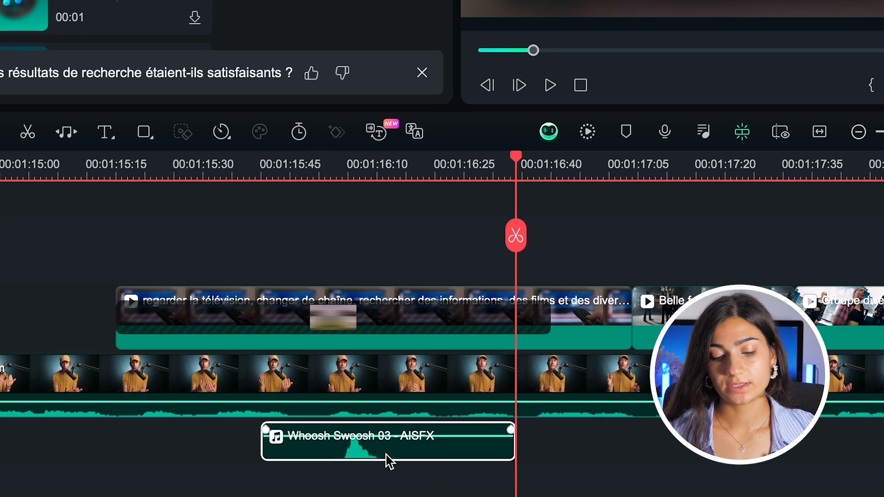
{"action": "left_click_drag", "start_coordinate": [379, 436], "coordinate": [379, 441]}
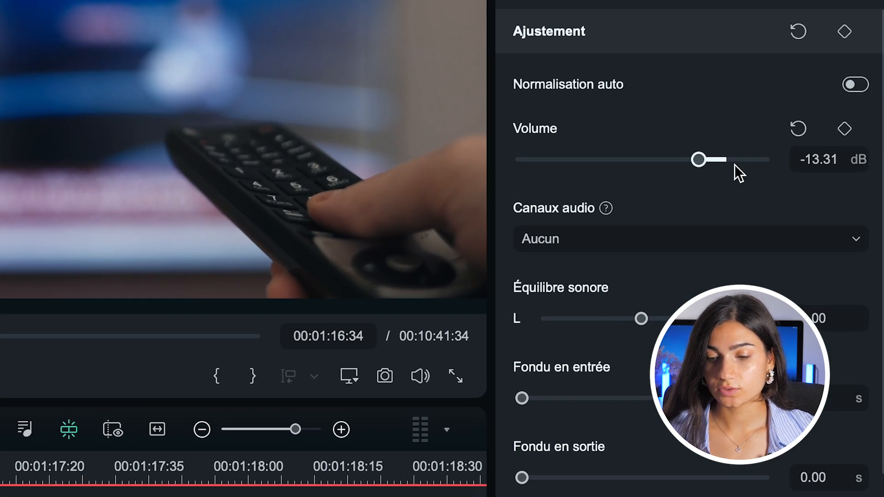
{"action": "left_click", "coordinate": [232, 324]}
{"action": "key", "text": "space"}
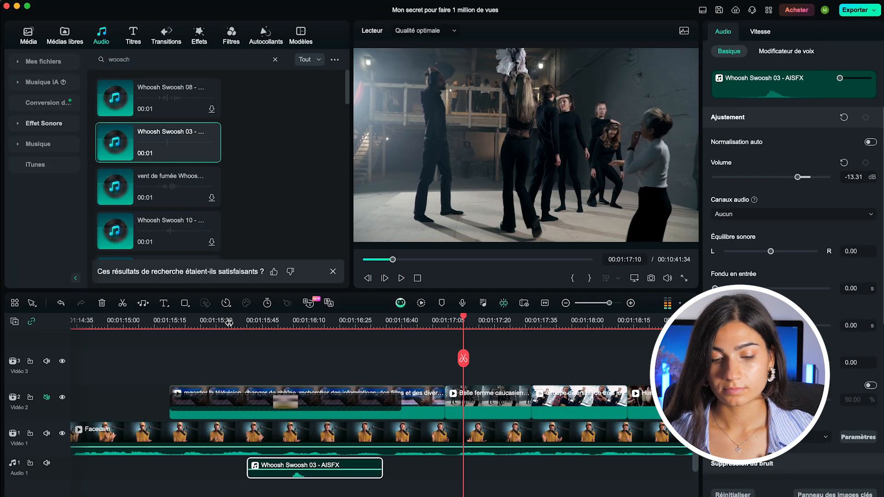
{"action": "left_click", "coordinate": [363, 366]}
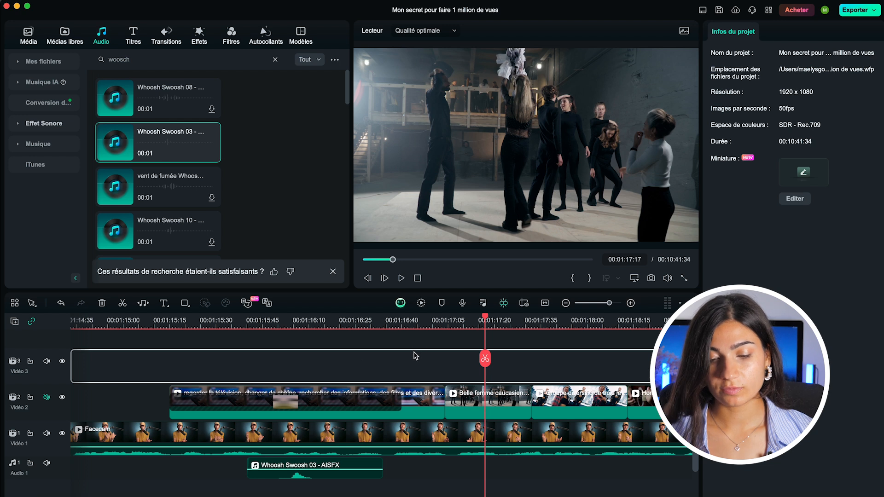
- Add the "Nouveau Tiers inférieurs 1" title at the very start of the timeline on the Vidéo 3 track
{"action": "scroll", "coordinate": [416, 356], "scroll_direction": "down", "scroll_amount": 2}
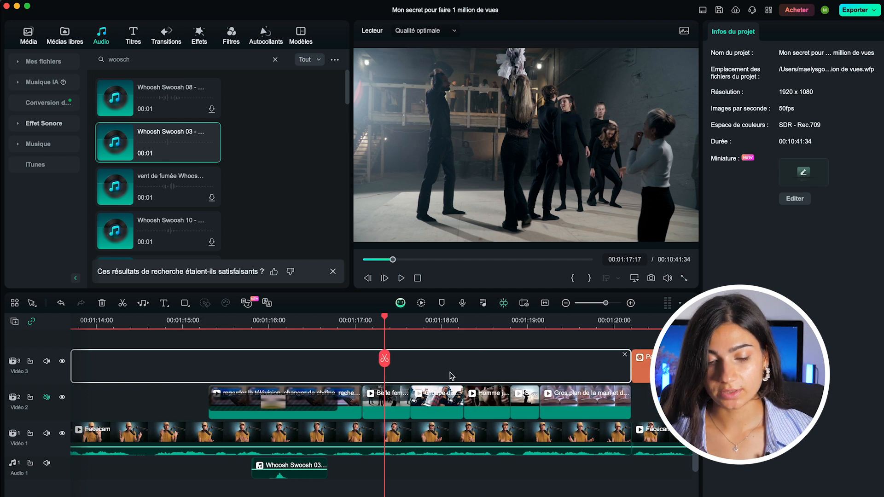
{"action": "scroll", "coordinate": [361, 439], "scroll_direction": "left", "scroll_amount": 3}
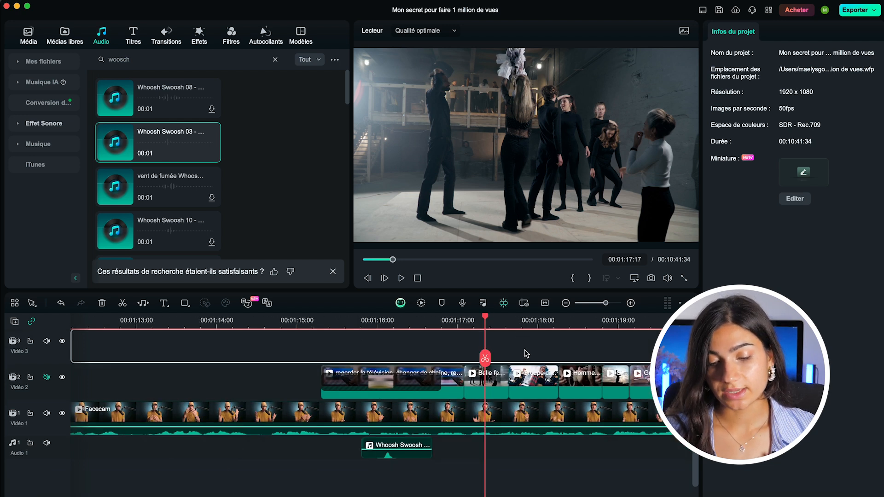
{"action": "scroll", "coordinate": [249, 369], "scroll_direction": "left", "scroll_amount": 15}
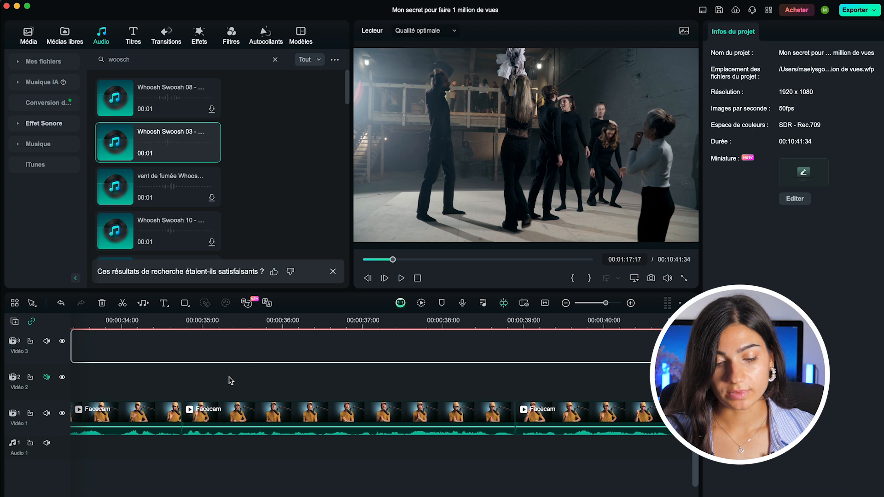
{"action": "key", "text": "Home"}
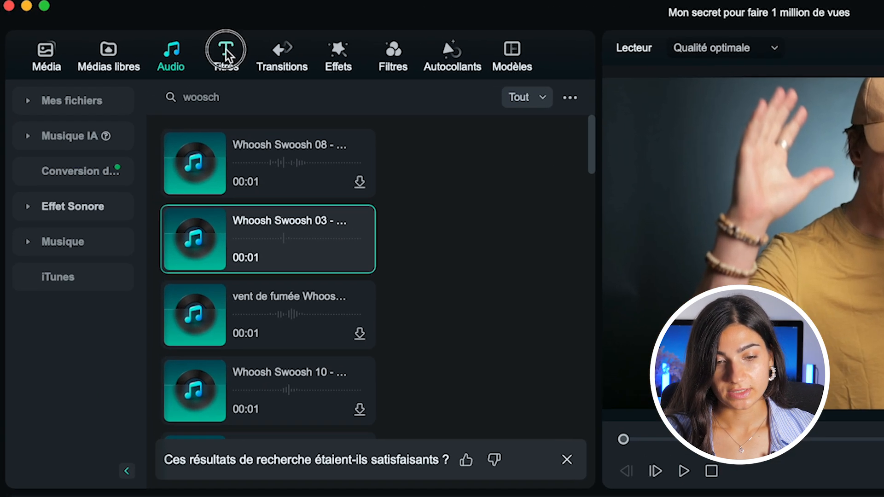
{"action": "left_click", "coordinate": [134, 32]}
{"action": "scroll", "coordinate": [225, 254], "scroll_direction": "down", "scroll_amount": 10}
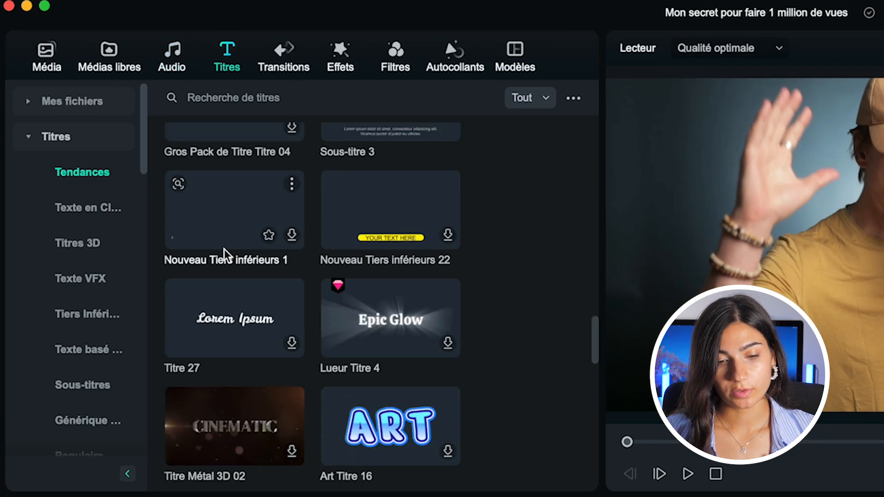
{"action": "left_click_drag", "start_coordinate": [236, 203], "coordinate": [69, 389]}
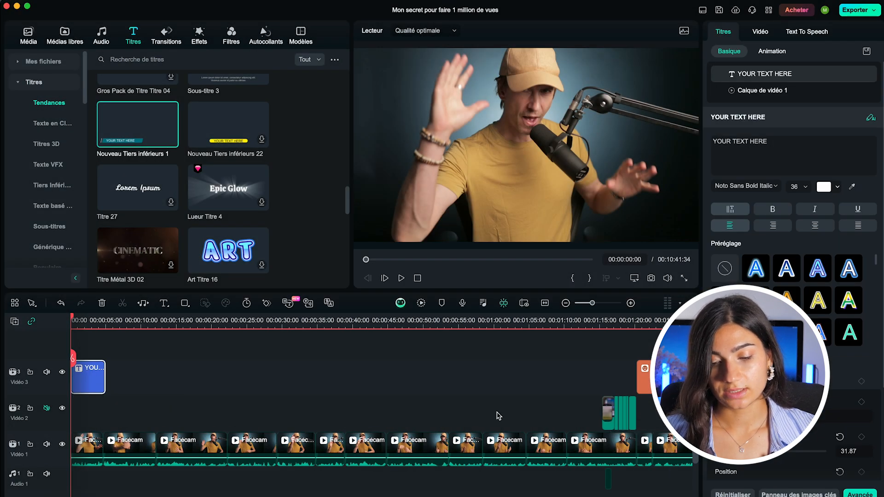
- Replace the placeholder text of the lower-third title with the speaker's full name
{"action": "scroll", "coordinate": [500, 417], "scroll_direction": "up", "scroll_amount": 5}
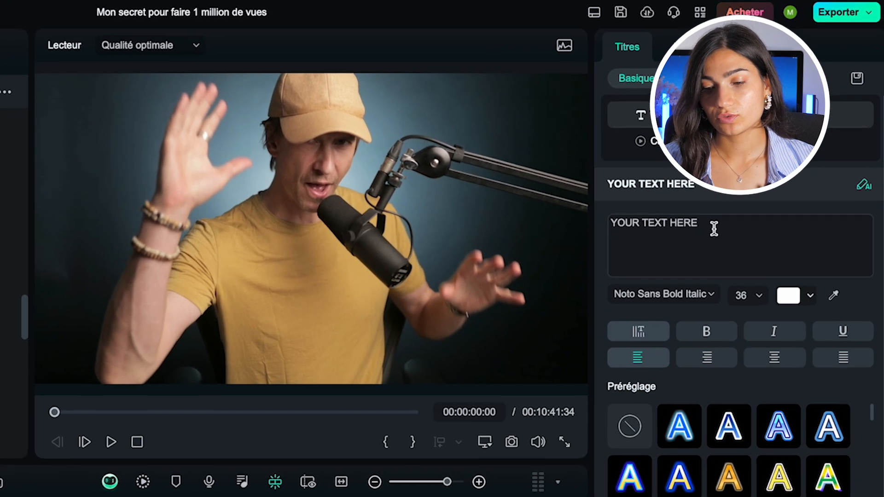
{"action": "left_click_drag", "start_coordinate": [779, 142], "coordinate": [694, 144]}
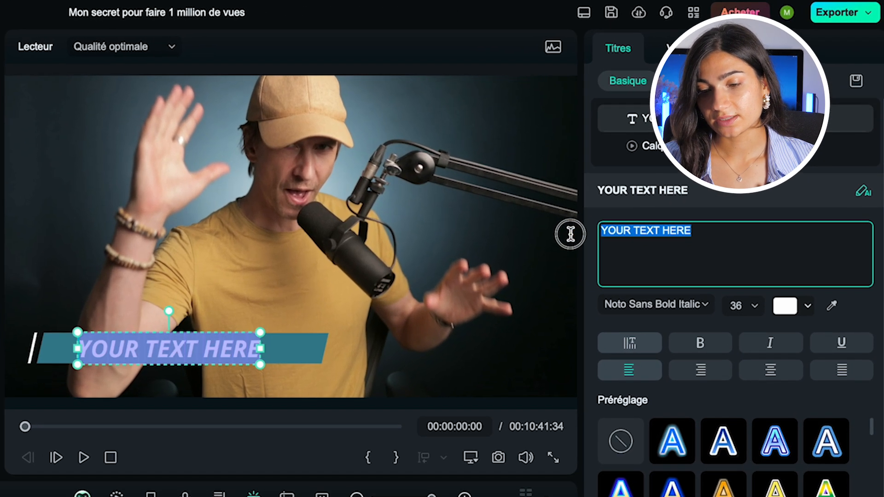
{"action": "type", "text": "Olivier Juprelle"}
- Change the title's font to Roboto Condensed bold and enlarge the text within its banner
{"action": "left_click", "coordinate": [704, 306]}
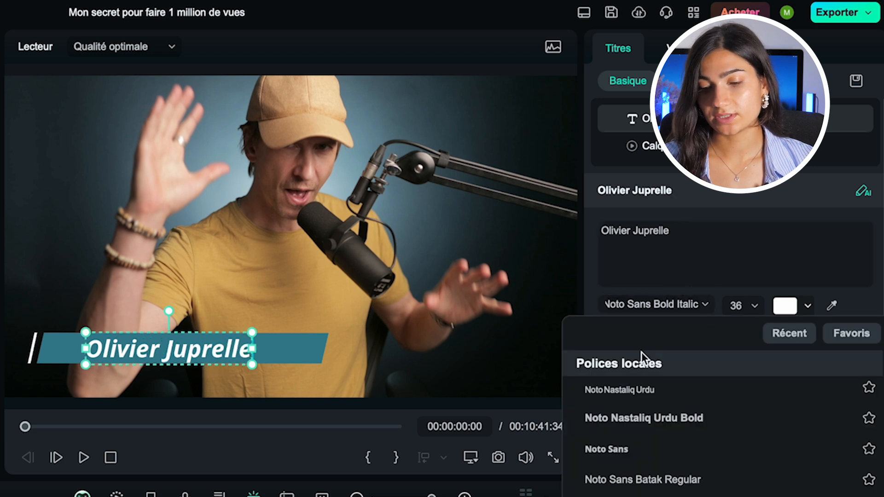
{"action": "left_click", "coordinate": [754, 305]}
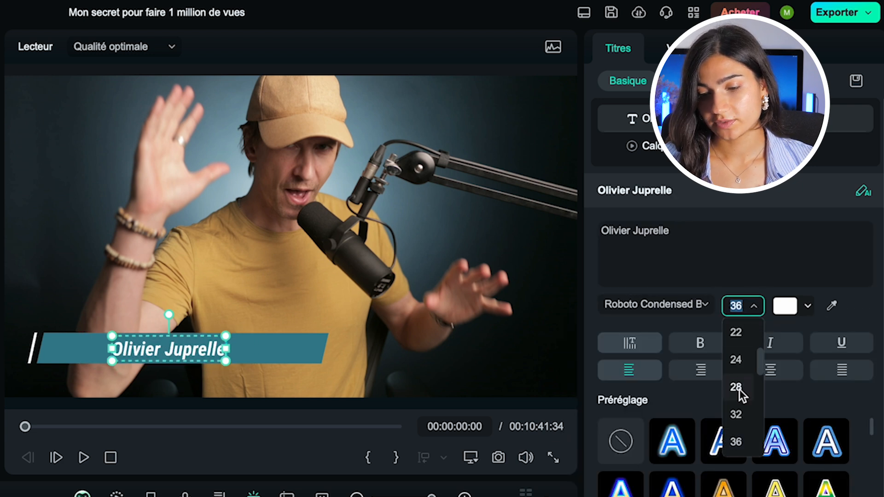
{"action": "scroll", "coordinate": [737, 415], "scroll_direction": "down", "scroll_amount": 3}
{"action": "scroll", "coordinate": [736, 457], "scroll_direction": "down", "scroll_amount": 2}
- Try several blue-outlined and gold text presets on the title, and open the text colour choices
{"action": "left_click", "coordinate": [672, 443]}
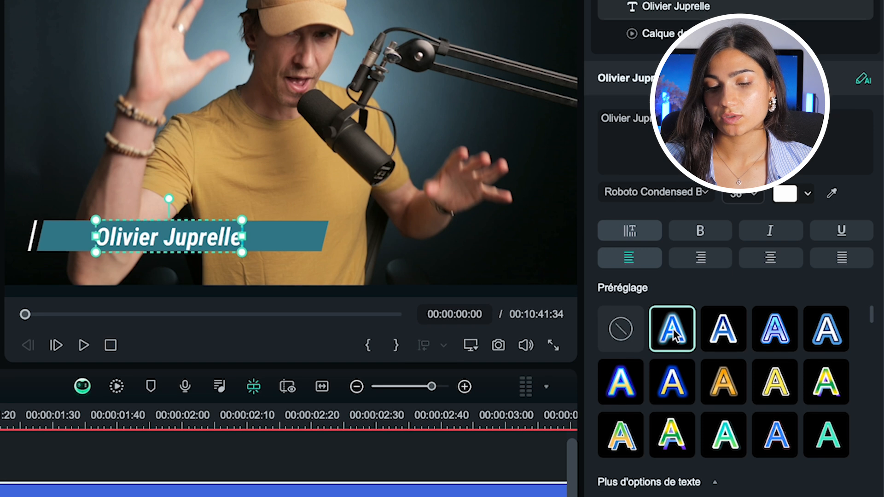
{"action": "left_click", "coordinate": [723, 330]}
{"action": "left_click", "coordinate": [673, 380]}
{"action": "left_click", "coordinate": [720, 389]}
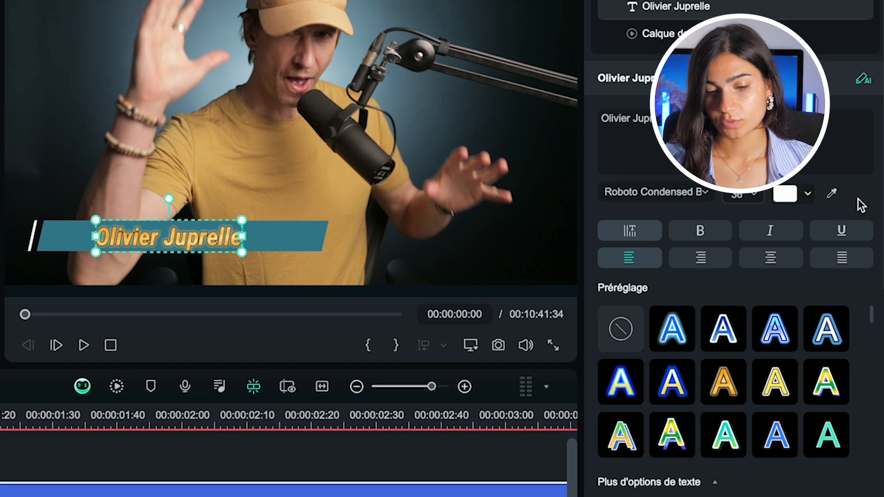
{"action": "scroll", "coordinate": [829, 184], "scroll_direction": "down", "scroll_amount": 1}
{"action": "left_click", "coordinate": [808, 154]}
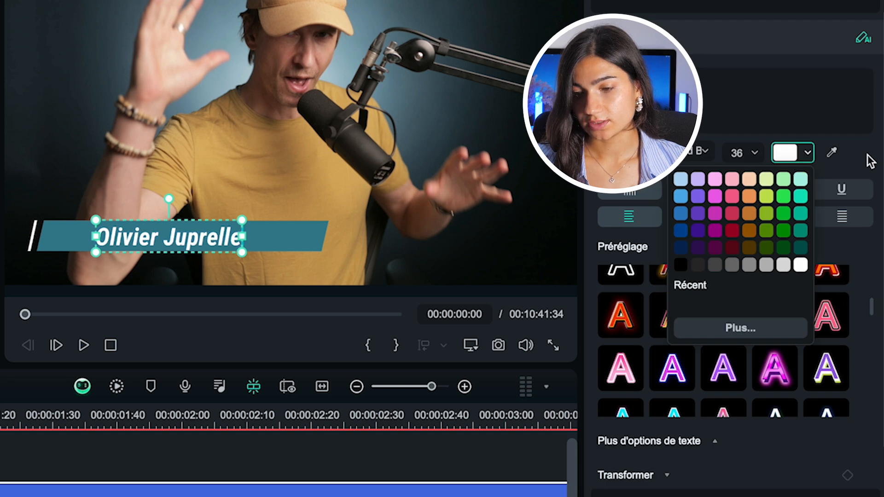
- Play the lower-third title from the start to 00:00:05:05 and browse the other title templates
{"action": "scroll", "coordinate": [695, 457], "scroll_direction": "down", "scroll_amount": 10}
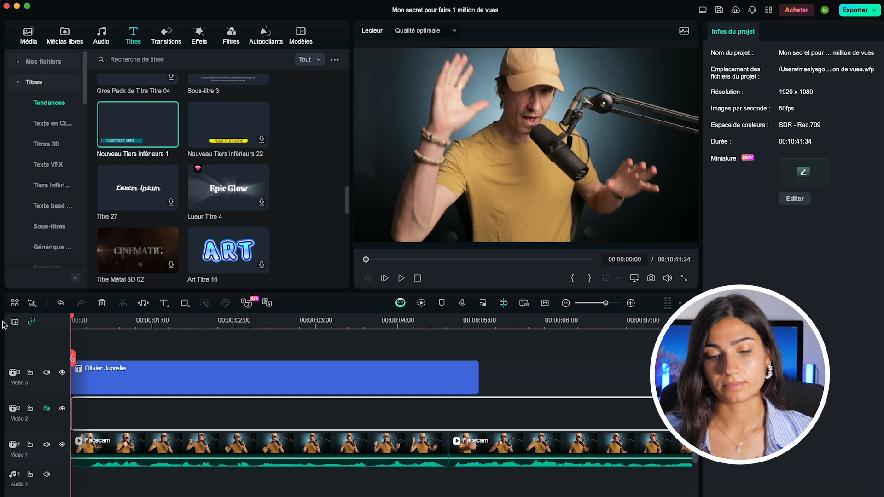
{"action": "key", "text": "space"}
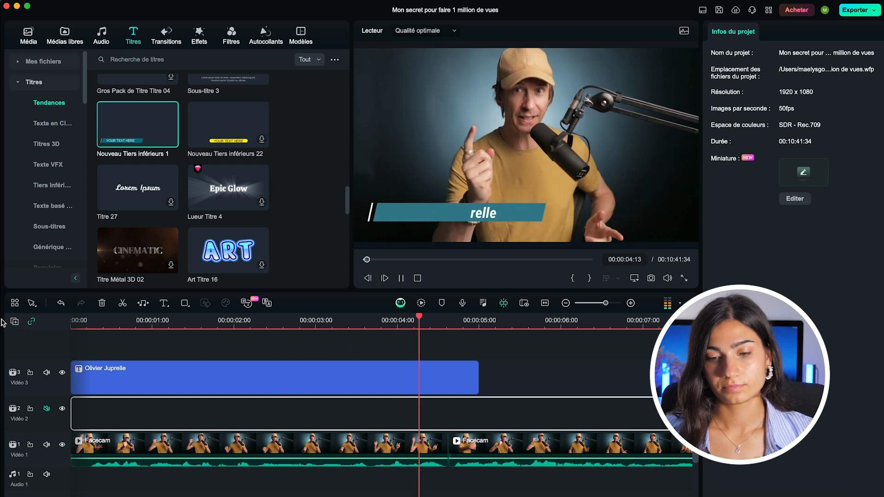
{"action": "key", "text": "space"}
{"action": "key", "text": "super+minus"}
{"action": "scroll", "coordinate": [221, 180], "scroll_direction": "down", "scroll_amount": 5}
{"action": "scroll", "coordinate": [222, 179], "scroll_direction": "down", "scroll_amount": 10}
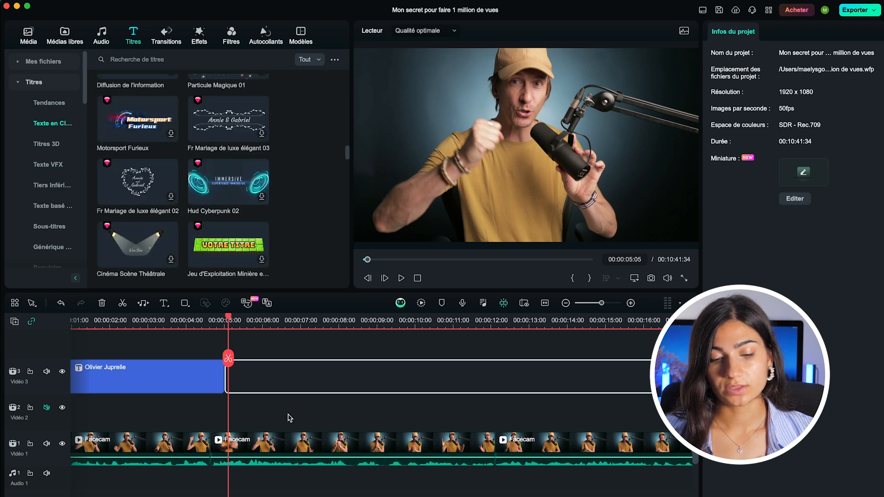
- Import "envato-2V269XK-Chillout - Calm.wav" from the Bureau folder into Musiques and place it at the start of Audio 2
{"action": "scroll", "coordinate": [232, 202], "scroll_direction": "down", "scroll_amount": 10}
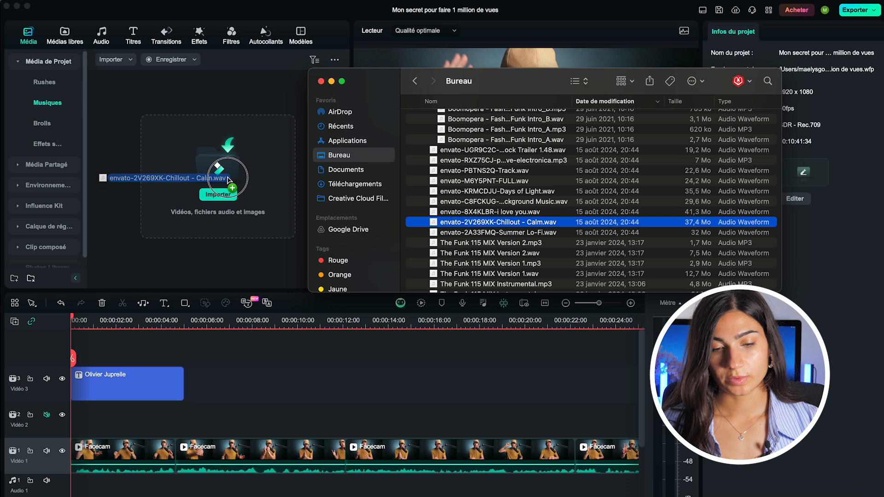
{"action": "left_click_drag", "start_coordinate": [138, 181], "coordinate": [223, 178]}
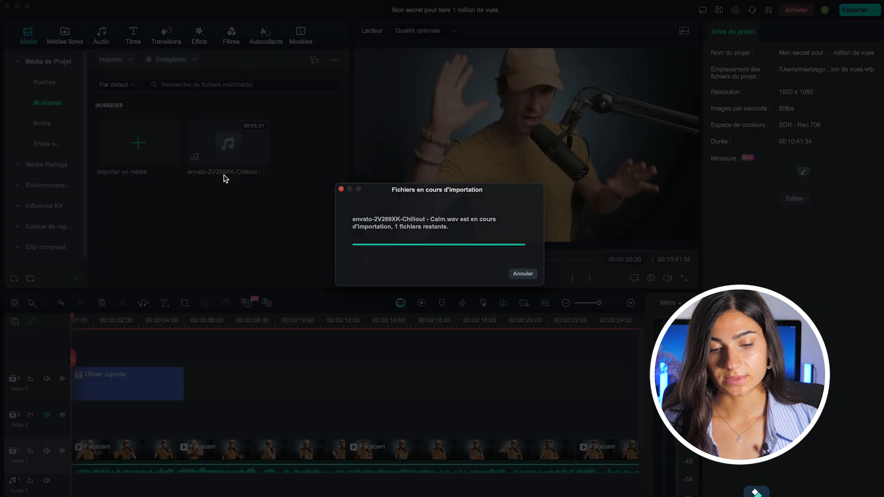
{"action": "scroll", "coordinate": [237, 435], "scroll_direction": "down", "scroll_amount": 3}
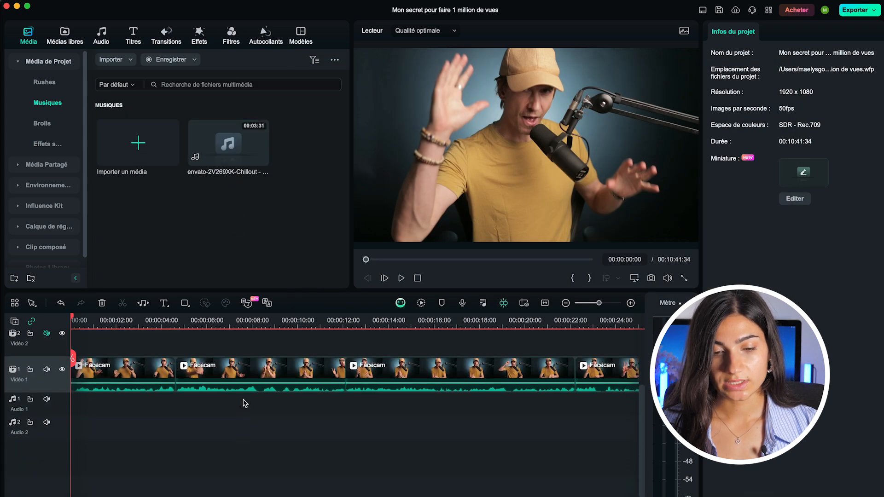
{"action": "left_click_drag", "start_coordinate": [249, 167], "coordinate": [58, 443]}
{"action": "scroll", "coordinate": [200, 430], "scroll_direction": "down", "scroll_amount": 3}
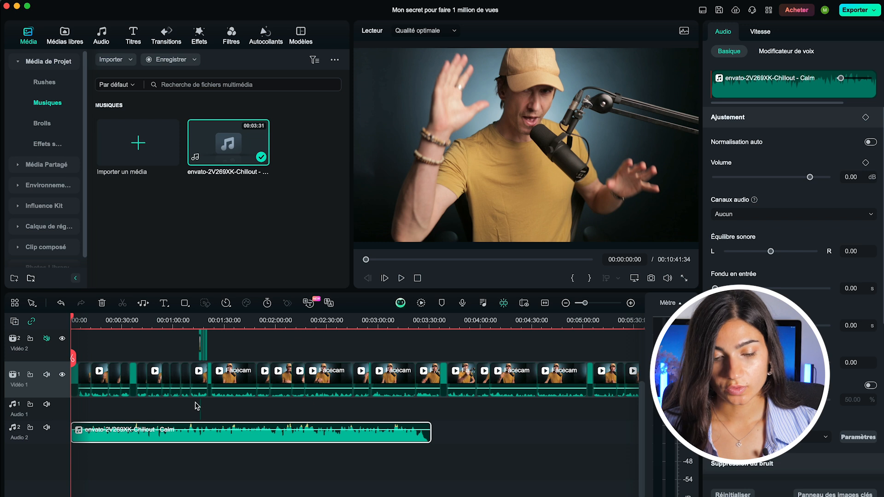
{"action": "scroll", "coordinate": [393, 407], "scroll_direction": "up", "scroll_amount": 3}
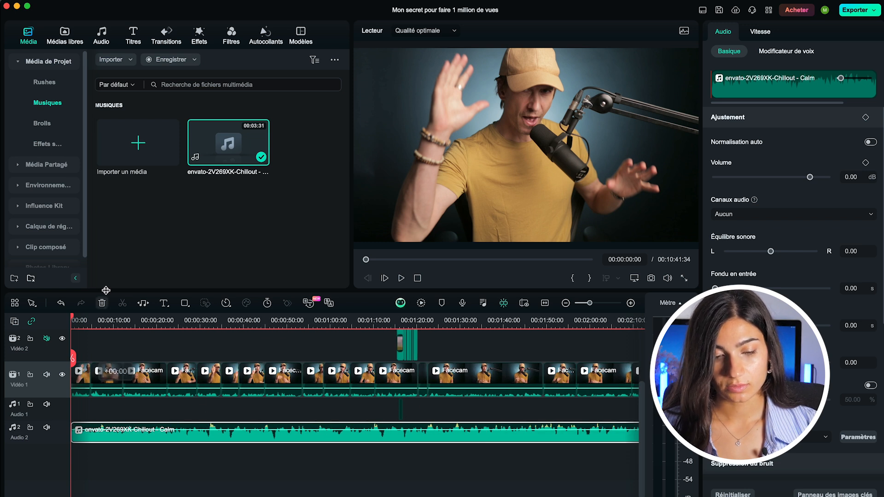
- Replay the opening seconds with the background music to check the combined voice and music level on the audio meter
{"action": "key", "text": "space"}
{"action": "left_click", "coordinate": [670, 303]}
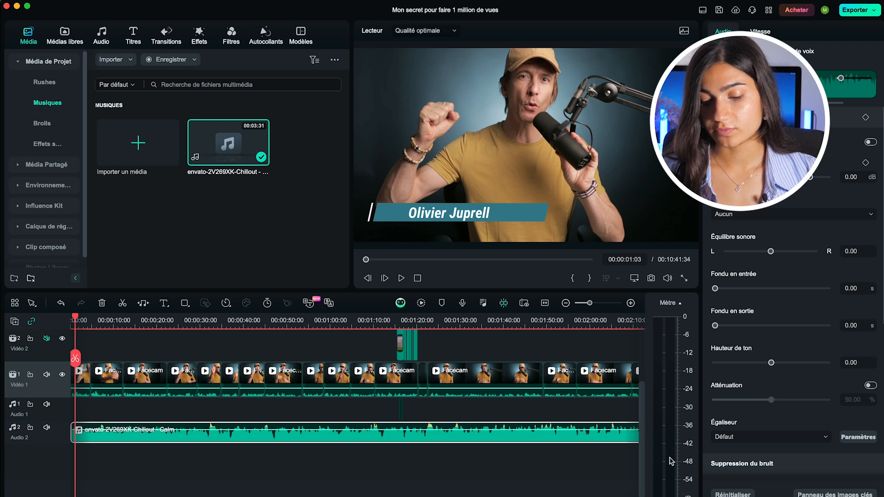
{"action": "left_click", "coordinate": [422, 478]}
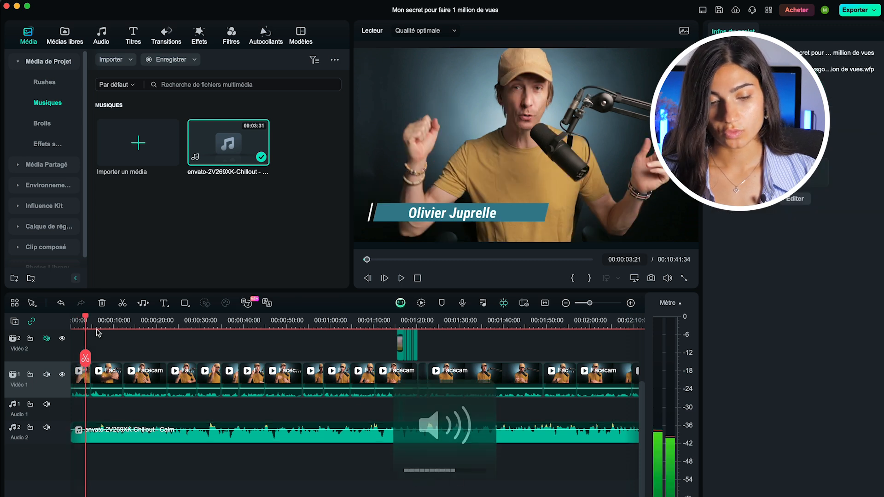
{"action": "left_click_drag", "start_coordinate": [84, 318], "coordinate": [14, 321]}
{"action": "key", "text": "space"}
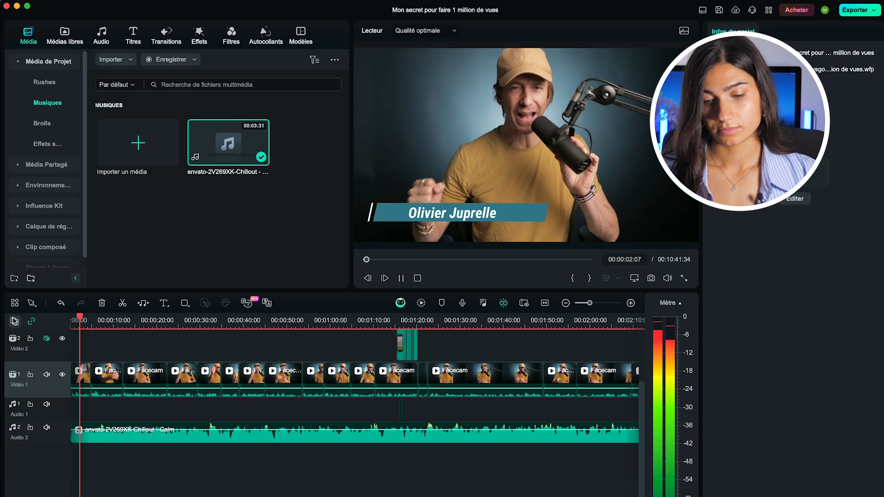
{"action": "key", "text": "space"}
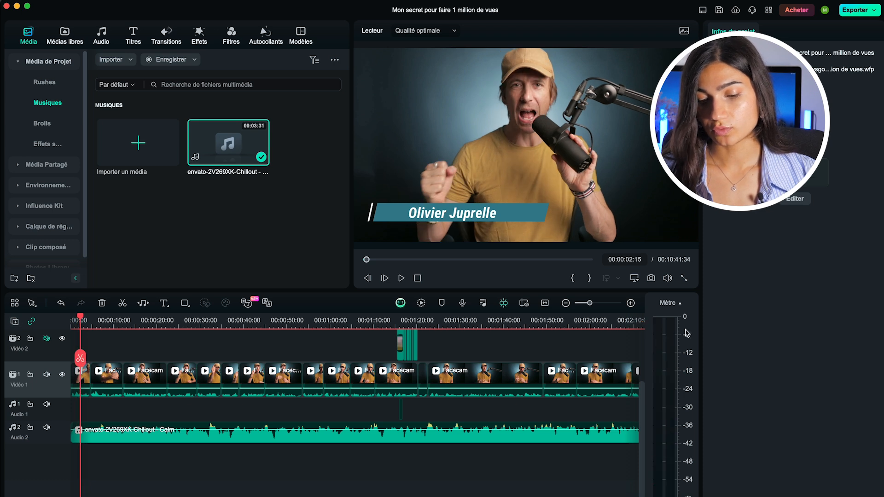
{"action": "key", "text": "space"}
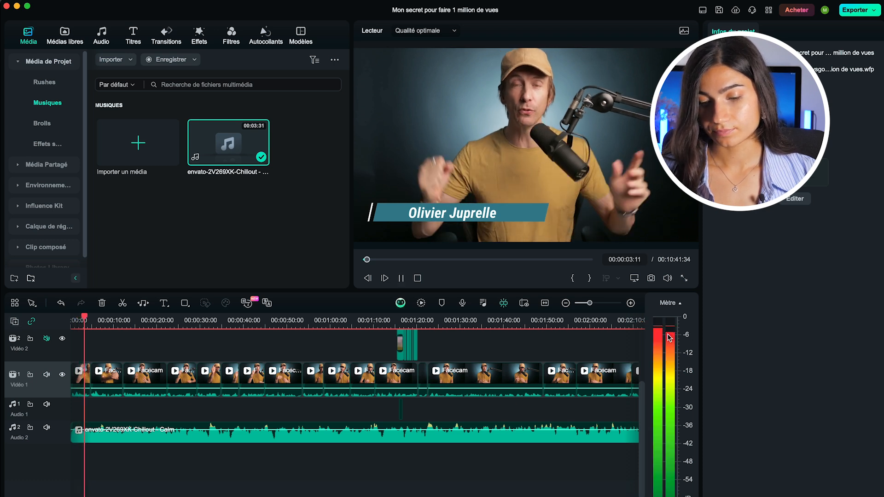
{"action": "key", "text": "space"}
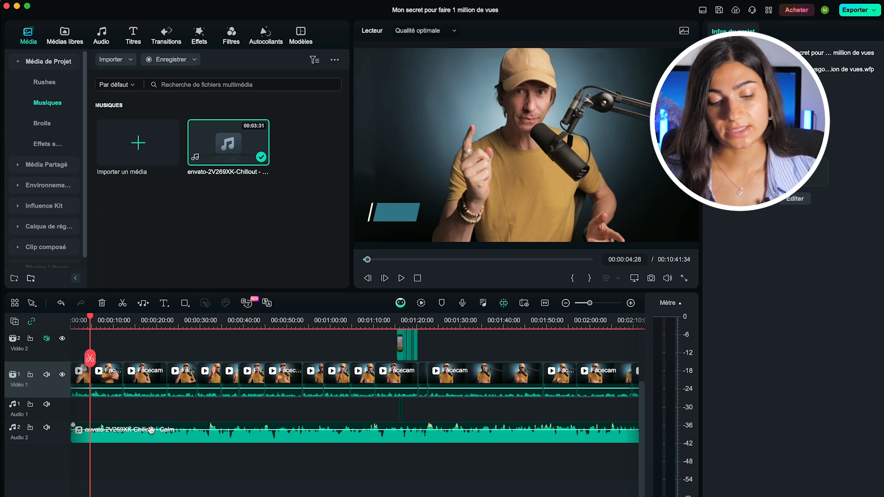
- Lower the Chillout - Calm music clip's volume to -32.25 dB and play the video from the start to check the balance
{"action": "left_click_drag", "start_coordinate": [201, 429], "coordinate": [202, 437]}
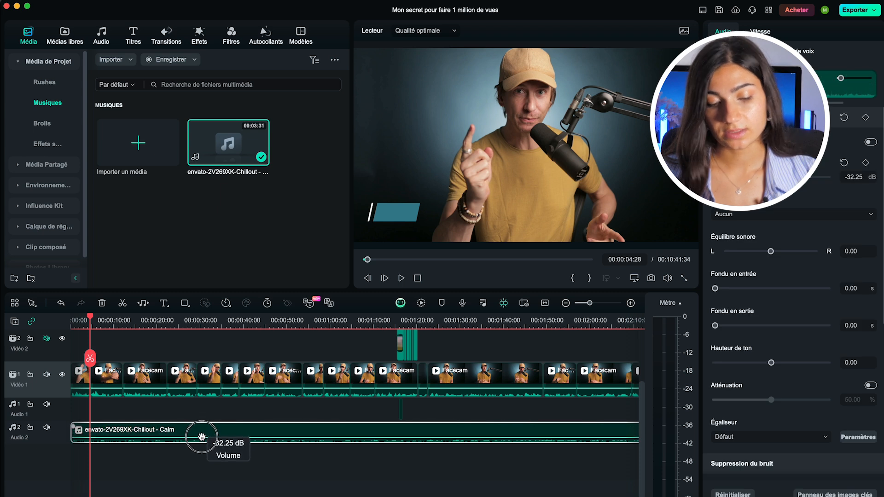
{"action": "key", "text": "Home"}
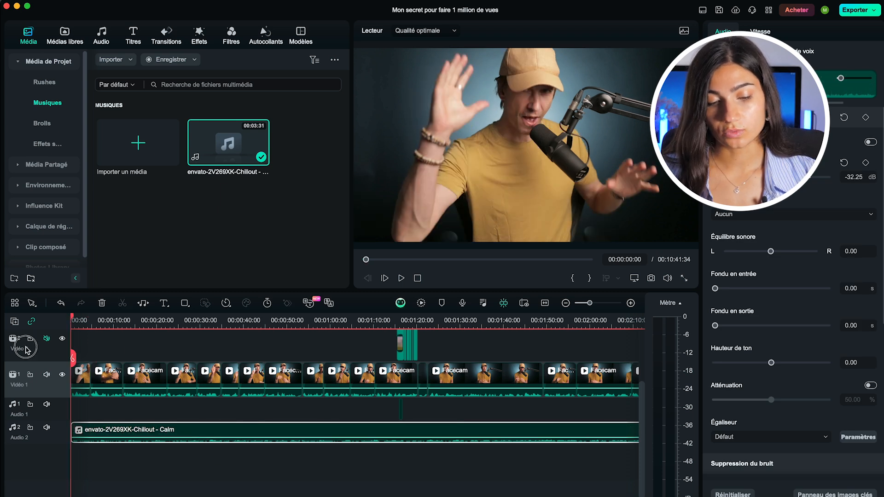
{"action": "key", "text": "space"}
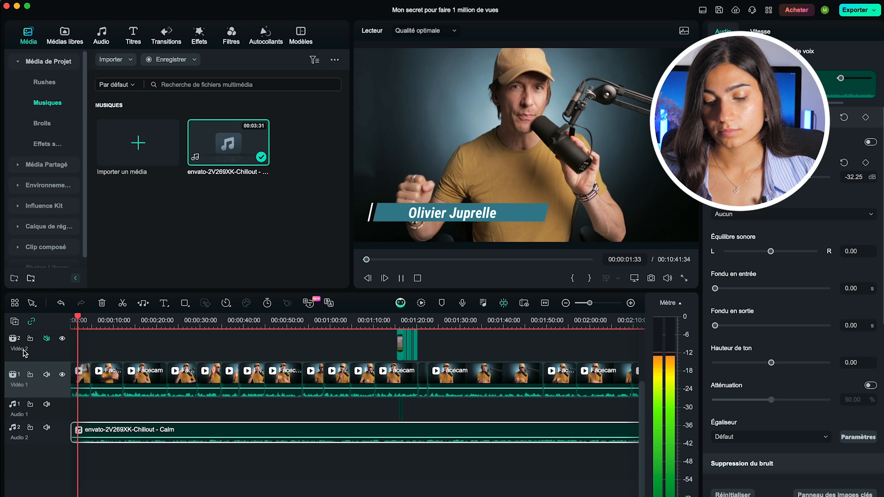
{"action": "key", "text": "XF86AudioLowerVolume"}
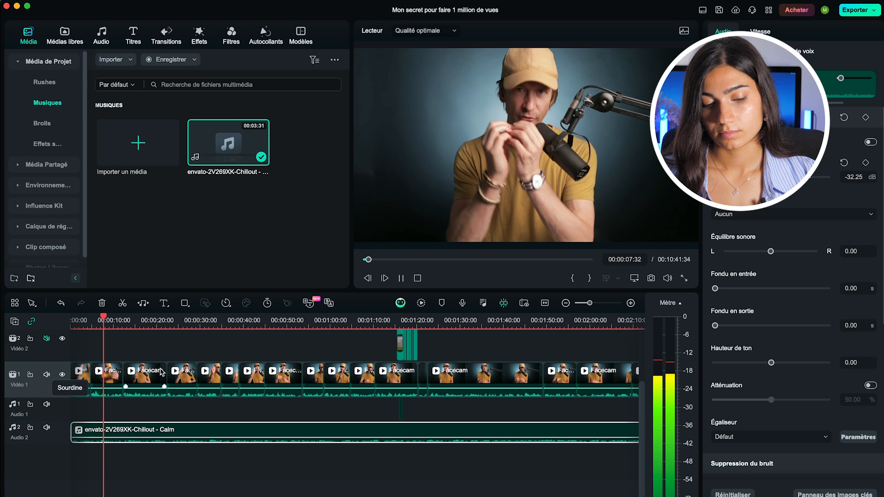
{"action": "key", "text": "space"}
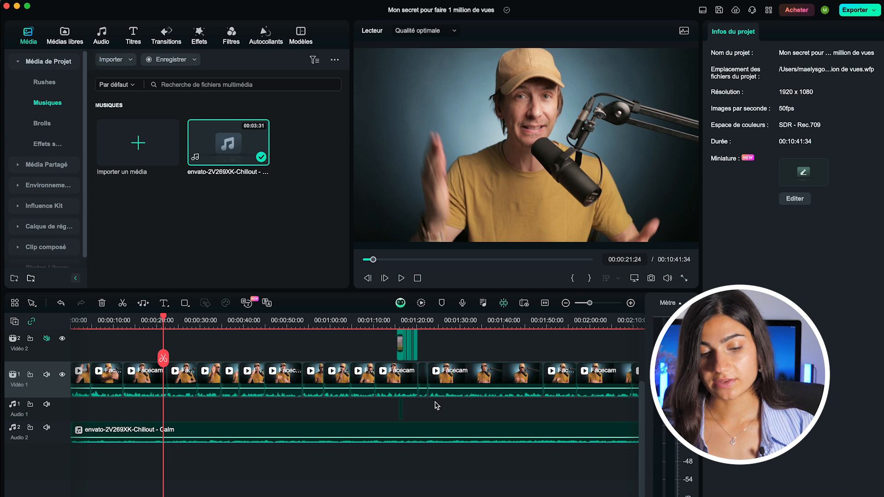
- Grade the third Facecam clip on Video 1 with exposure 12, contrast 26 and saturation 15
{"action": "left_click", "coordinate": [147, 382]}
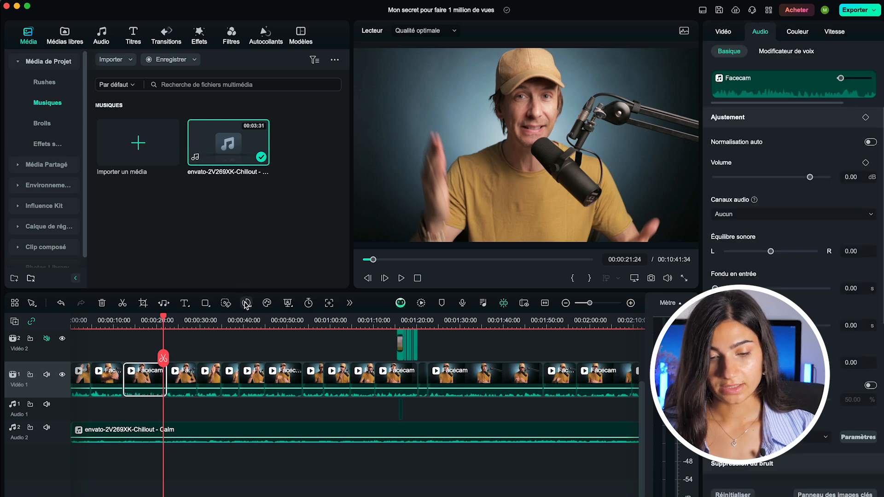
{"action": "left_click", "coordinate": [266, 304]}
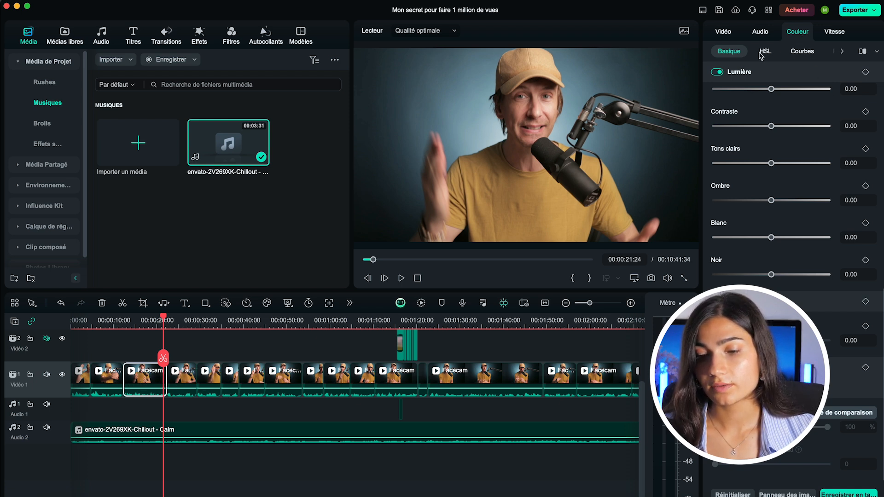
{"action": "scroll", "coordinate": [770, 243], "scroll_direction": "up", "scroll_amount": 10}
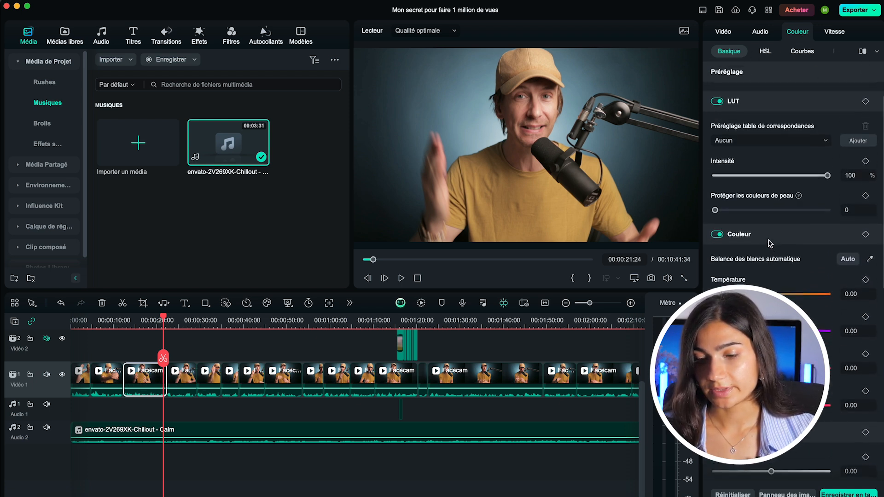
{"action": "scroll", "coordinate": [770, 244], "scroll_direction": "up", "scroll_amount": 3}
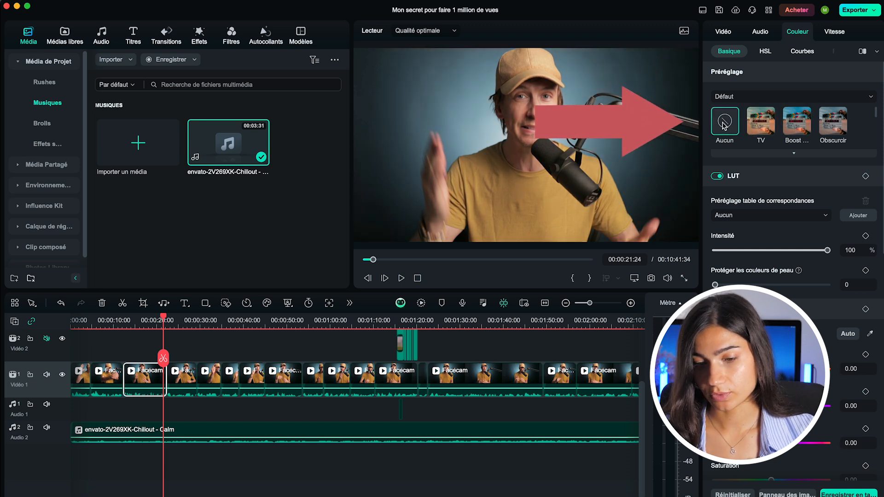
{"action": "scroll", "coordinate": [756, 226], "scroll_direction": "down", "scroll_amount": 10}
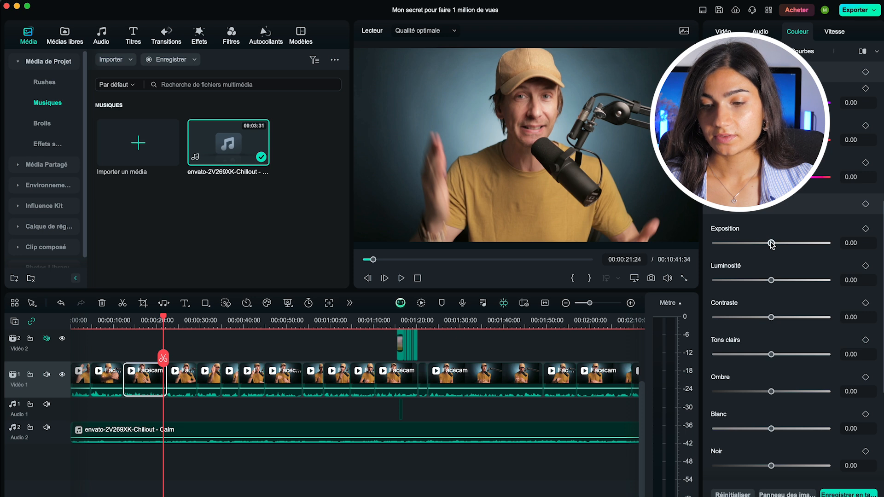
{"action": "left_click_drag", "start_coordinate": [776, 245], "coordinate": [778, 243]}
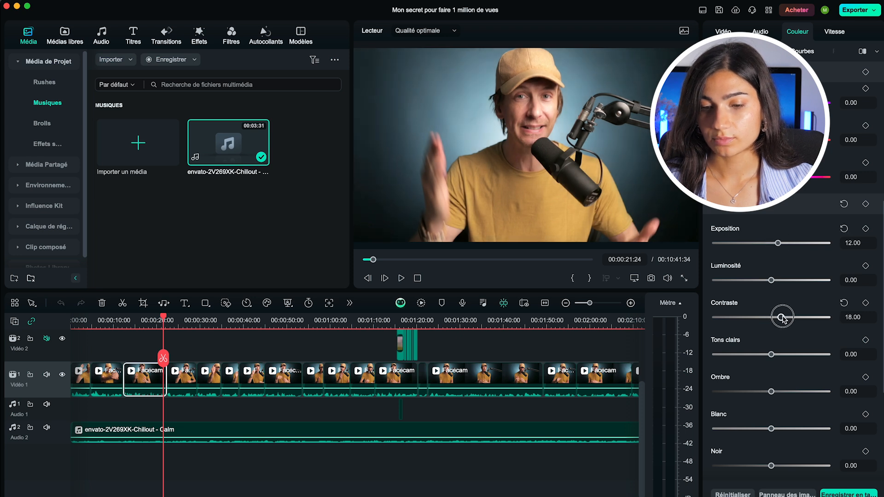
{"action": "scroll", "coordinate": [783, 313], "scroll_direction": "up", "scroll_amount": 3}
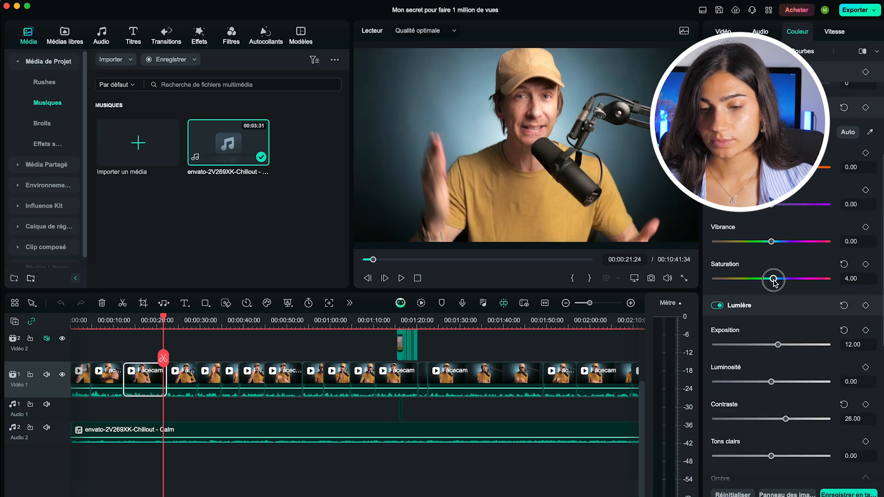
- Add a vignette to the clip with quantity -100, roundness 94, smoothing 100 and highlights 52, and review its colour settings
{"action": "scroll", "coordinate": [779, 281], "scroll_direction": "down", "scroll_amount": 10}
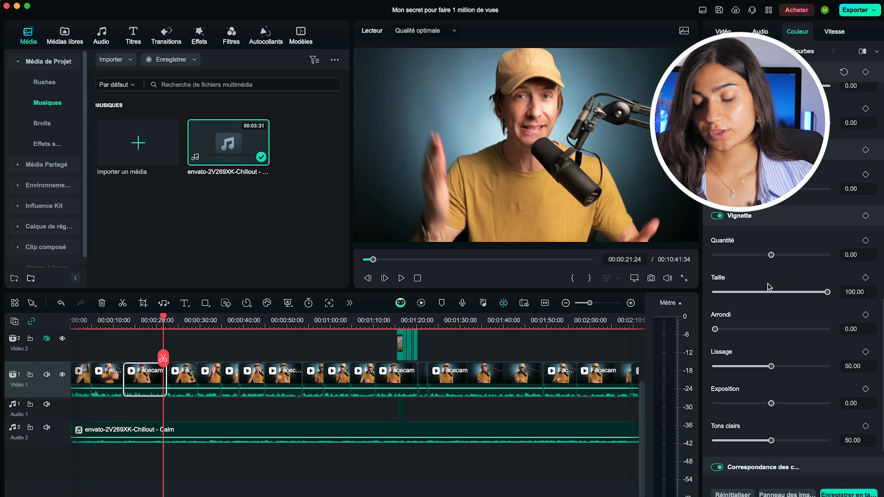
{"action": "left_click_drag", "start_coordinate": [772, 256], "coordinate": [538, 288]}
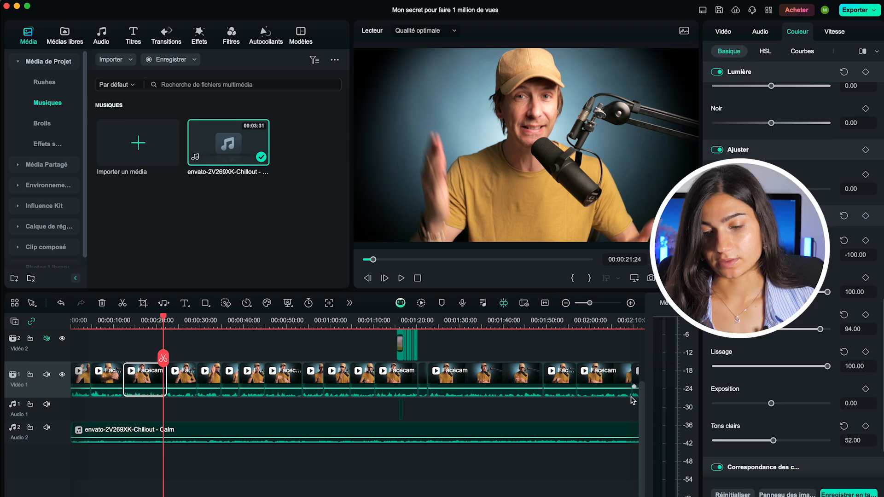
{"action": "left_click", "coordinate": [266, 303]}
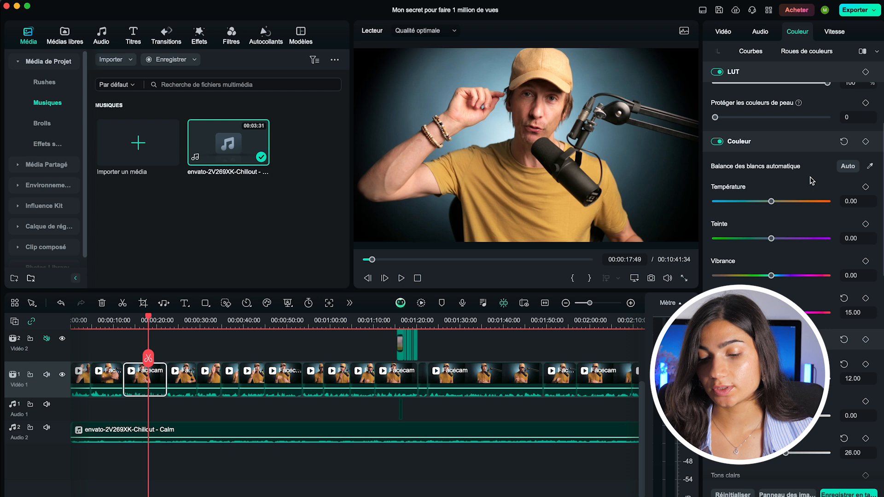
{"action": "scroll", "coordinate": [813, 180], "scroll_direction": "down", "scroll_amount": 5}
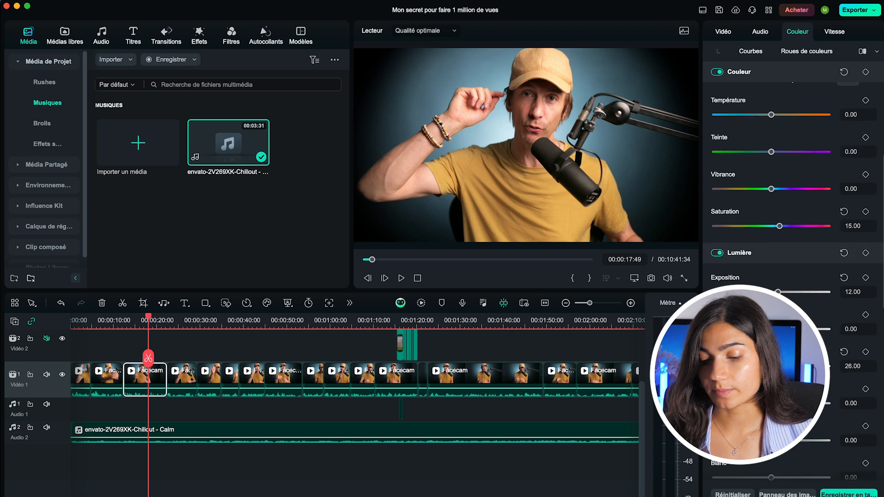
{"action": "scroll", "coordinate": [813, 181], "scroll_direction": "up", "scroll_amount": 10}
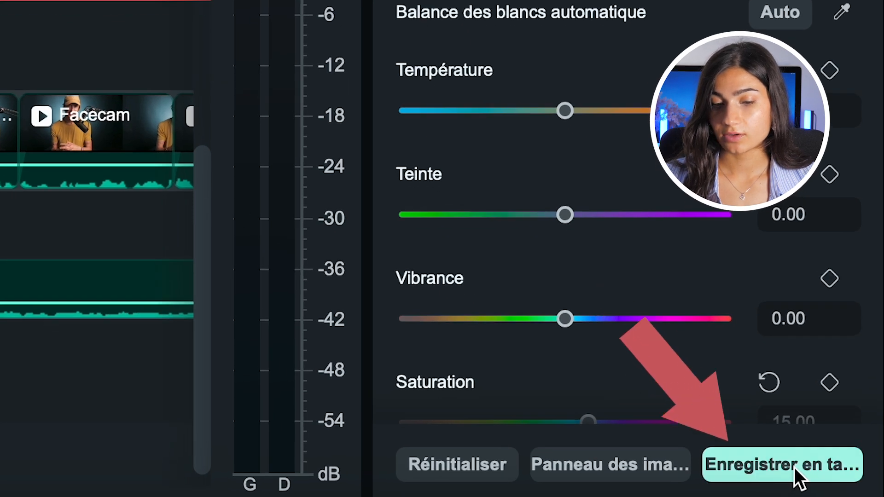
- Save the clip's colour settings as a custom preset named "Etalo" followed by the presenter's first name
{"action": "left_click", "coordinate": [794, 468]}
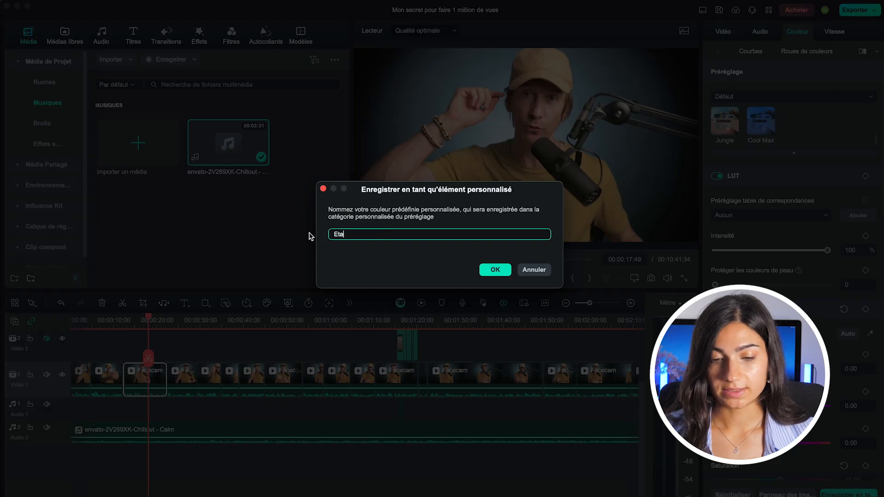
{"action": "type", "text": "Etalo Olivi"}
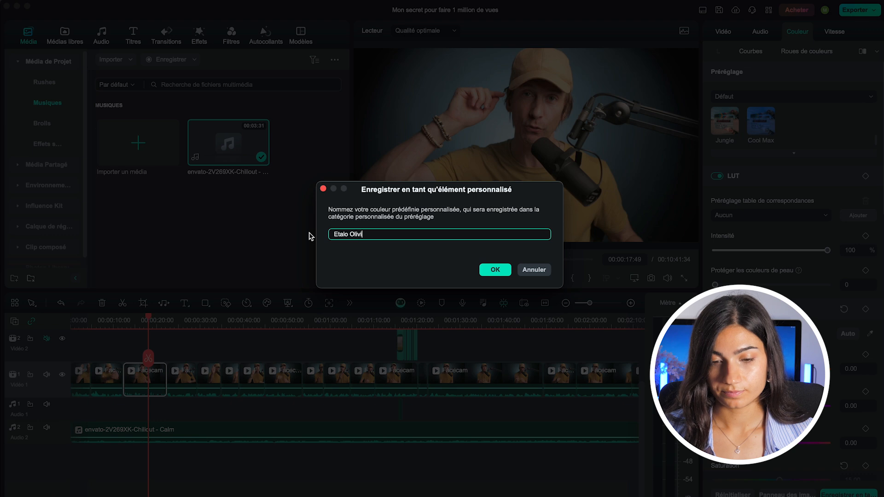
{"action": "type", "text": "er"}
{"action": "key", "text": "Return"}
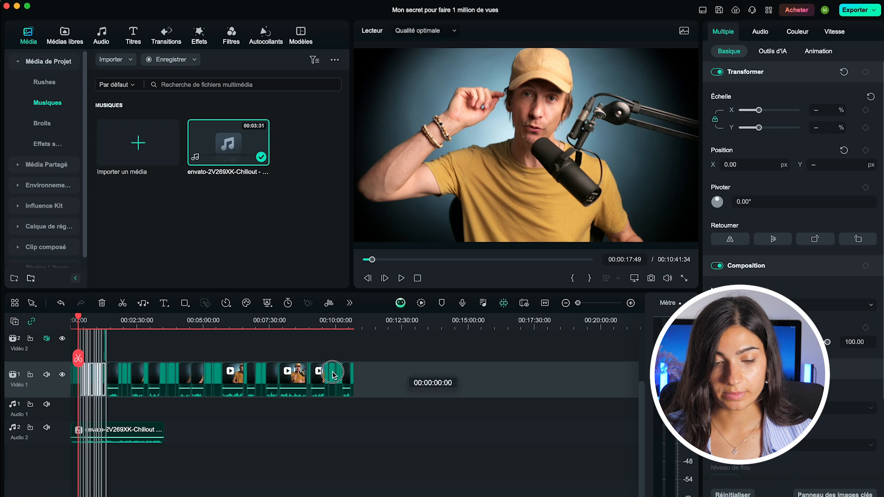
- Apply the saved colour preset to all Facecam clips on Video 1 and check the grade at 00:04:48:38
{"action": "left_click", "coordinate": [432, 374]}
{"action": "left_click_drag", "start_coordinate": [432, 374], "coordinate": [69, 386]}
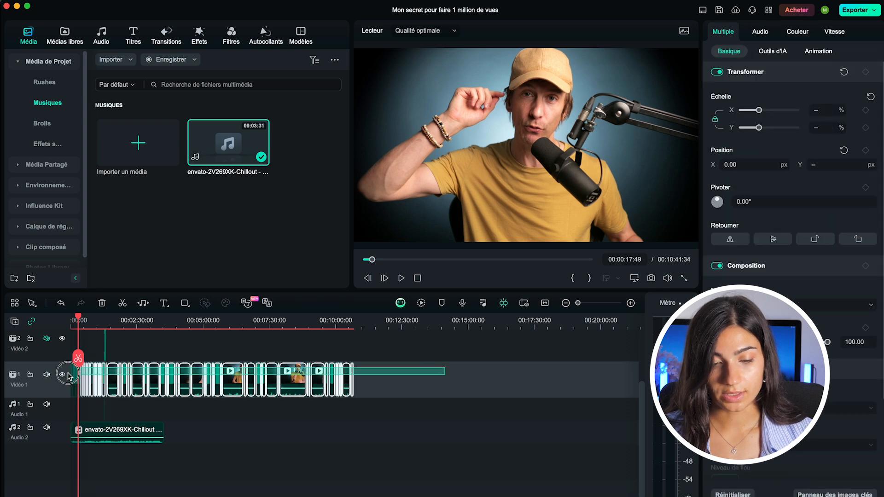
{"action": "left_click", "coordinate": [797, 32]}
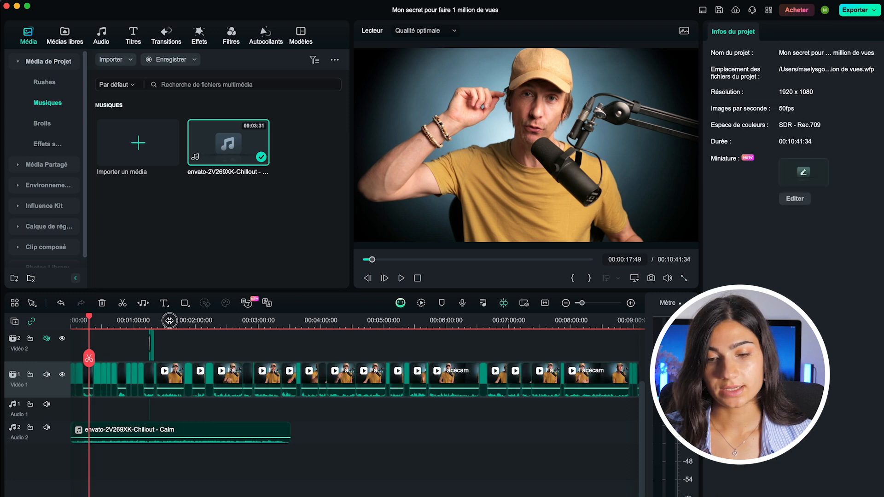
{"action": "left_click", "coordinate": [170, 321]}
{"action": "left_click_drag", "start_coordinate": [172, 322], "coordinate": [372, 345]}
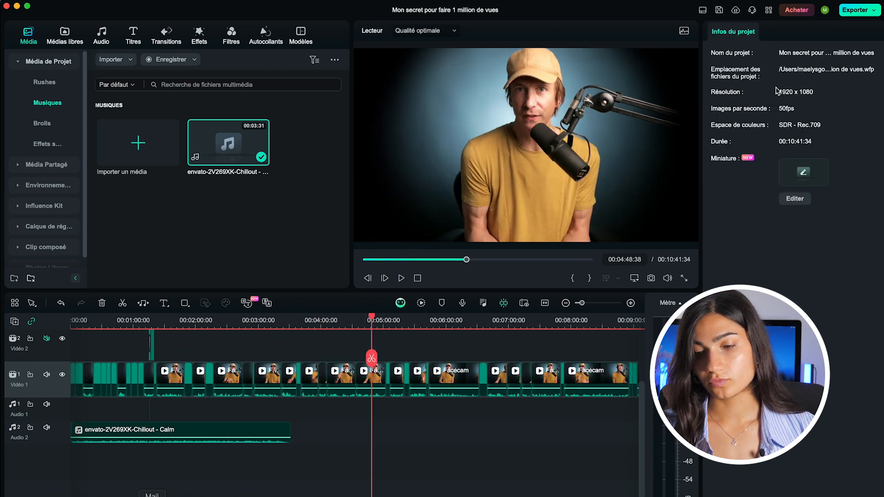
{"action": "left_click", "coordinate": [378, 379]}
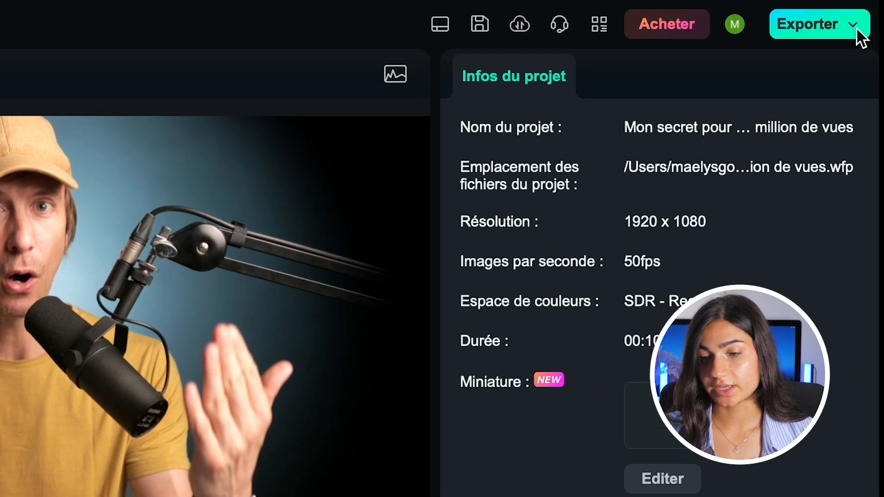
- Set the local MP4 export's quality to "La meilleure" and start exporting the video
{"action": "left_click", "coordinate": [857, 31]}
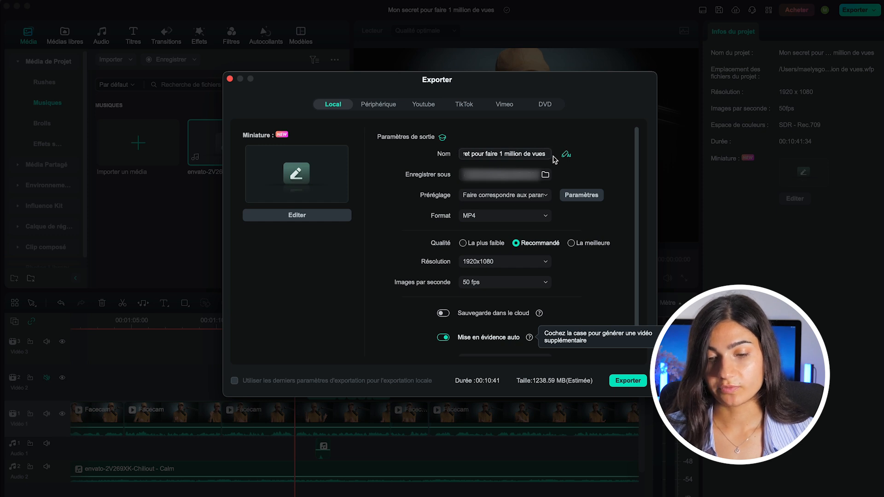
{"action": "left_click", "coordinate": [532, 180]}
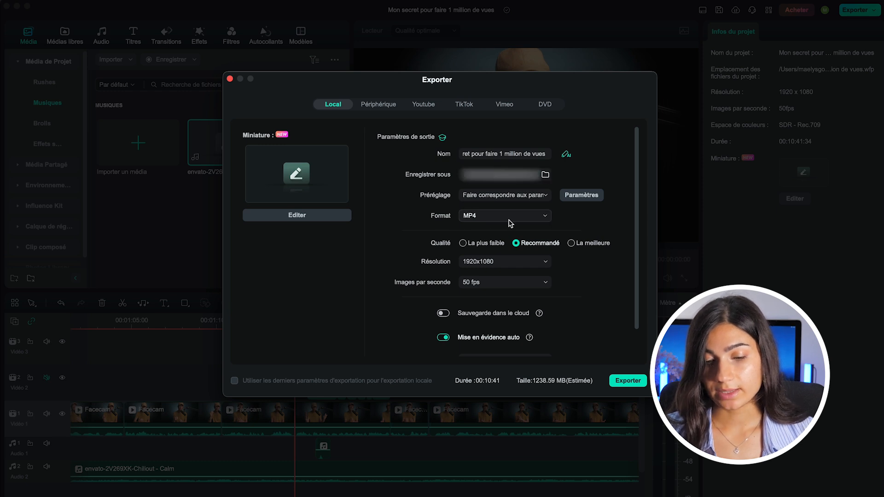
{"action": "left_click", "coordinate": [572, 244]}
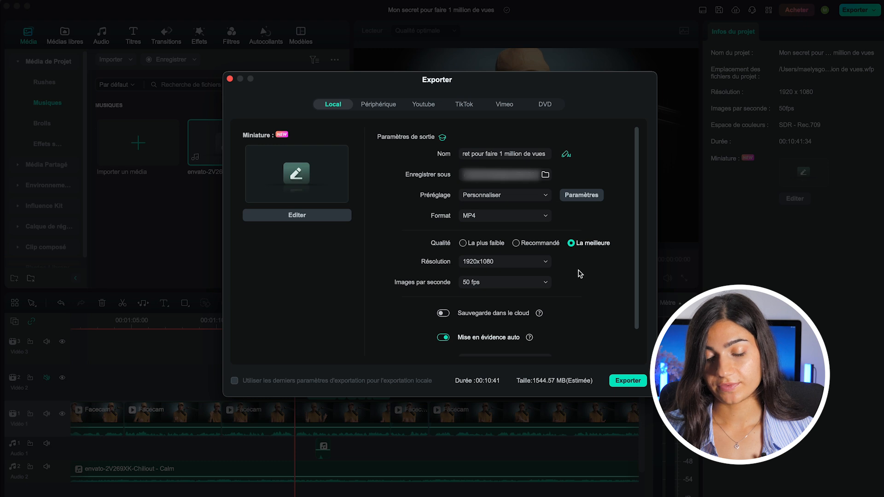
{"action": "scroll", "coordinate": [539, 278], "scroll_direction": "down", "scroll_amount": 2}
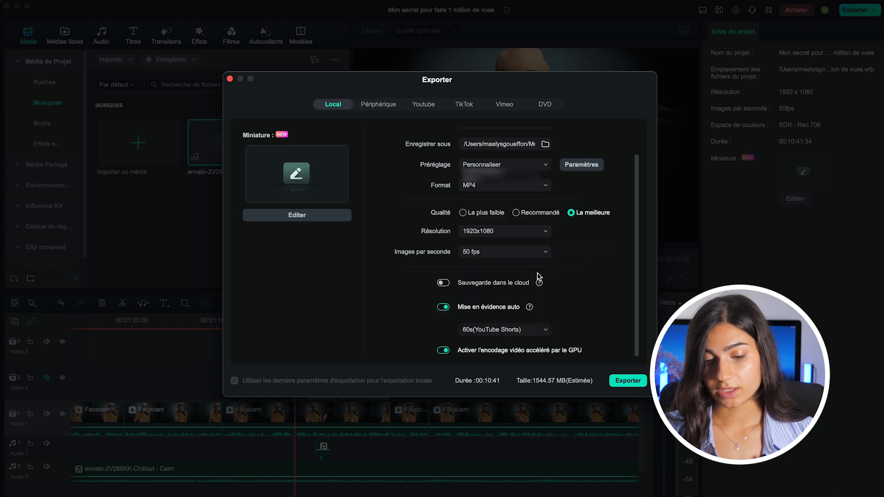
{"action": "left_click", "coordinate": [628, 382]}
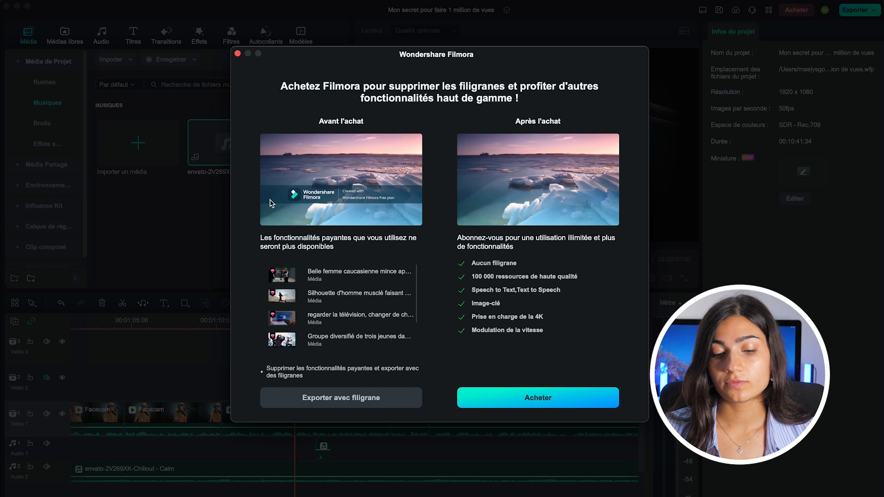